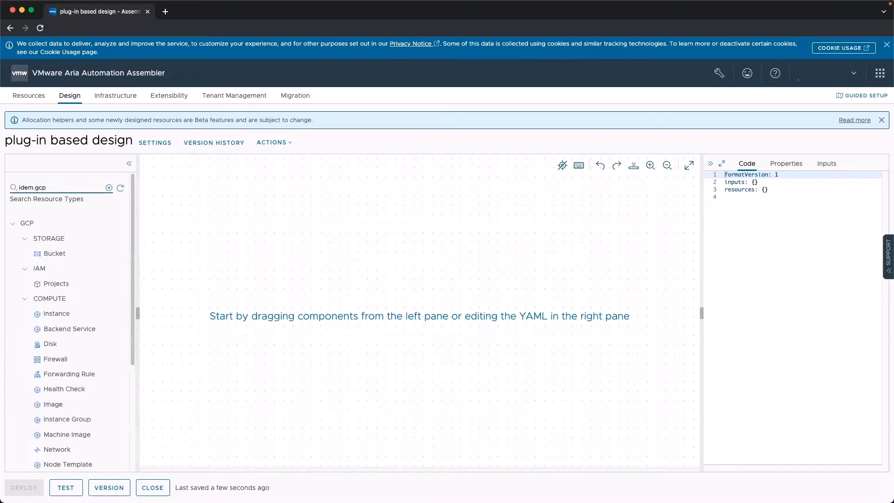
Search the resource types for instance and place the non-classic AWS EC2 Instance on the design canvas.
scroll(76, 269, "down", 2)
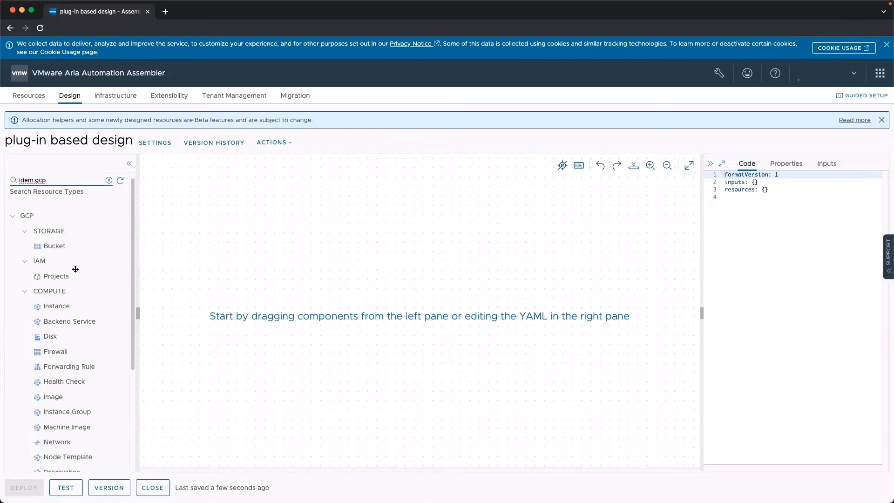
scroll(75, 269, "down", 3)
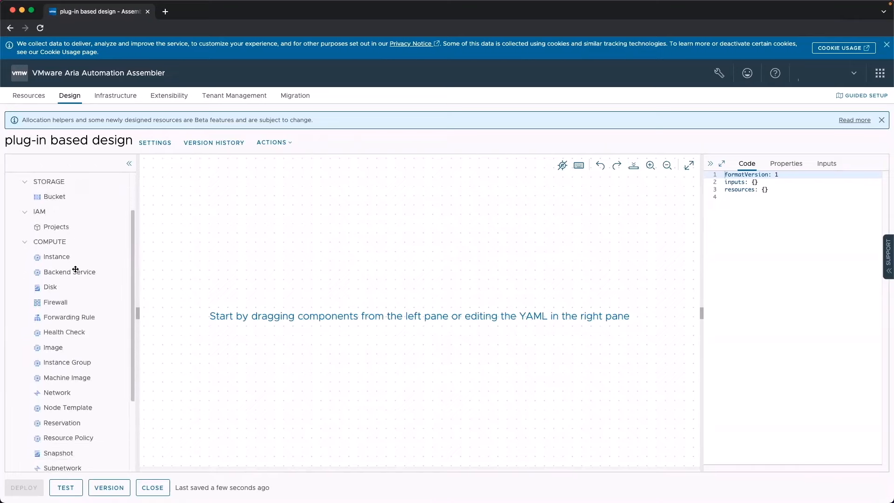
scroll(75, 269, "down", 1)
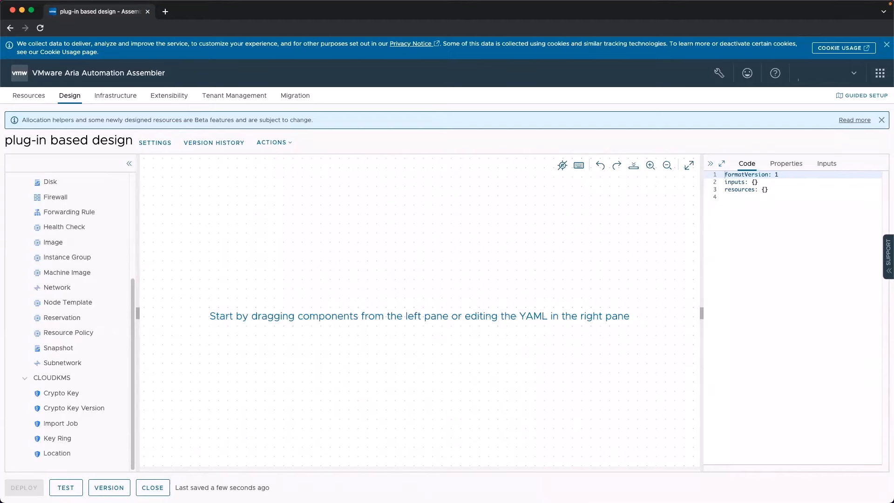
scroll(106, 198, "up", 5)
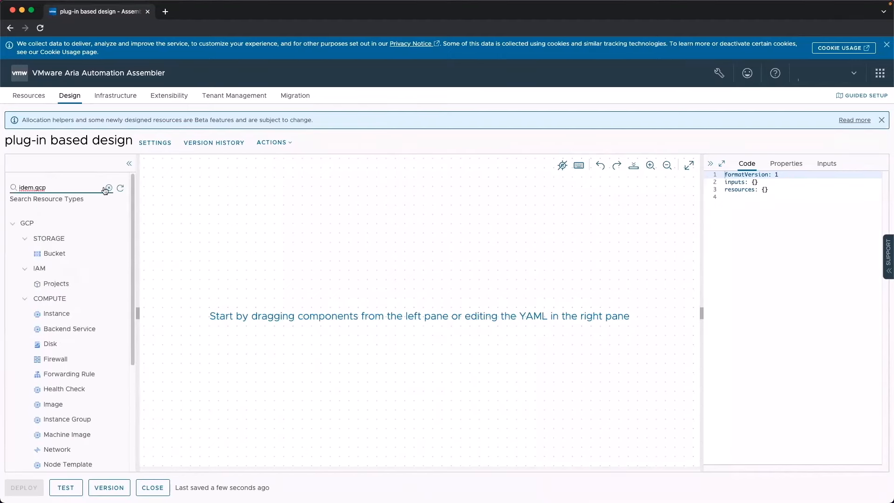
left_click(108, 188)
type("instanc")
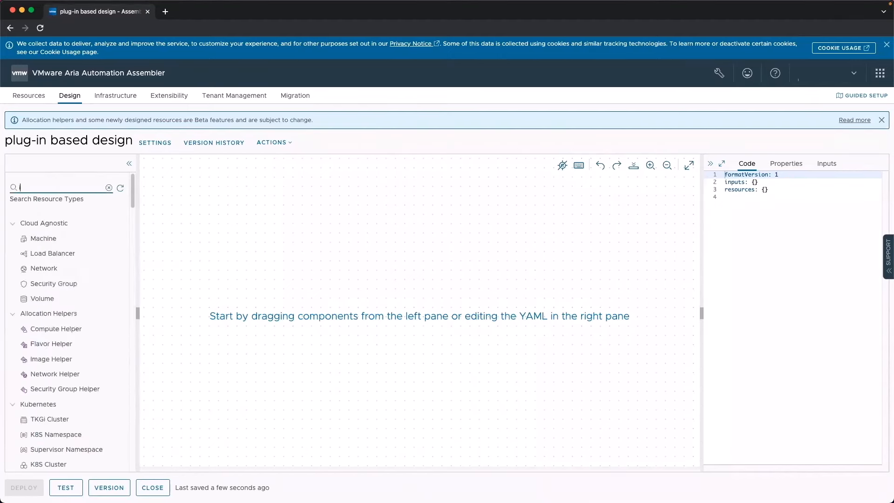
type("e")
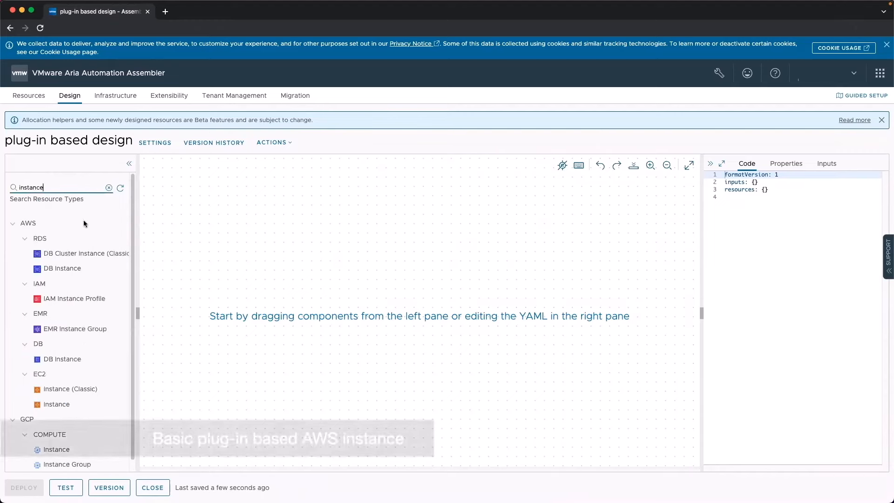
left_click_drag(78, 404, 393, 322)
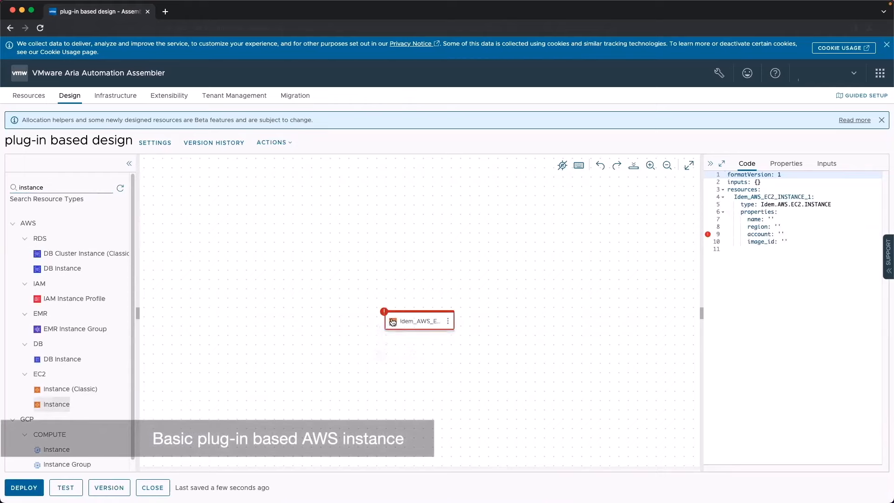
Widen the code editor and set the EC2 instance's name to my-instance-1 and its region to us-east-1.
left_click_drag(701, 284, 603, 292)
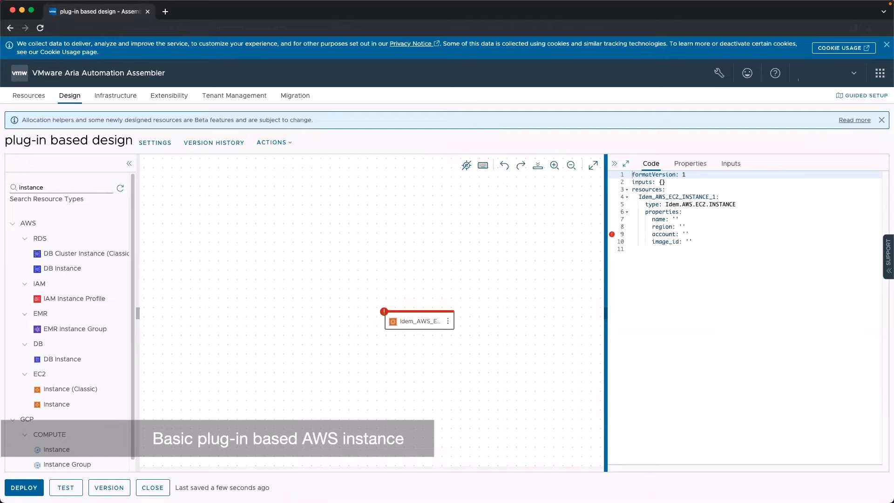
double_click(679, 218)
type("my")
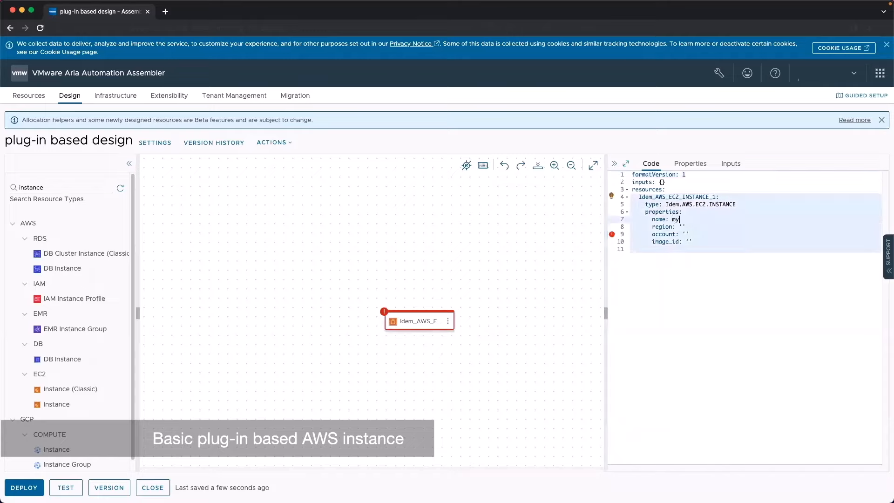
type("-instance-1")
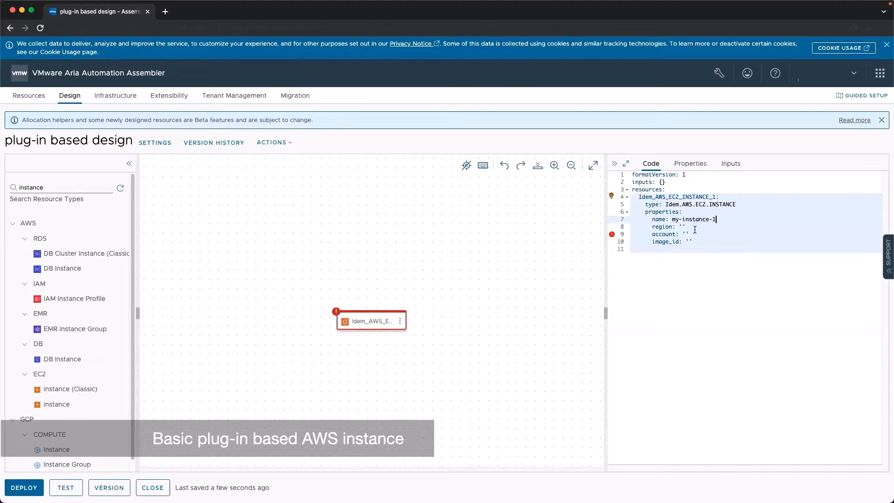
left_click(691, 228)
key("BackSpace")
type("us-east-1")
Set the EC2 instance's account to AWS and its image_id to ami-0aa7d40eeae50c9a9 in the YAML.
left_click(697, 234)
key("BackSpace")
key("BackSpace")
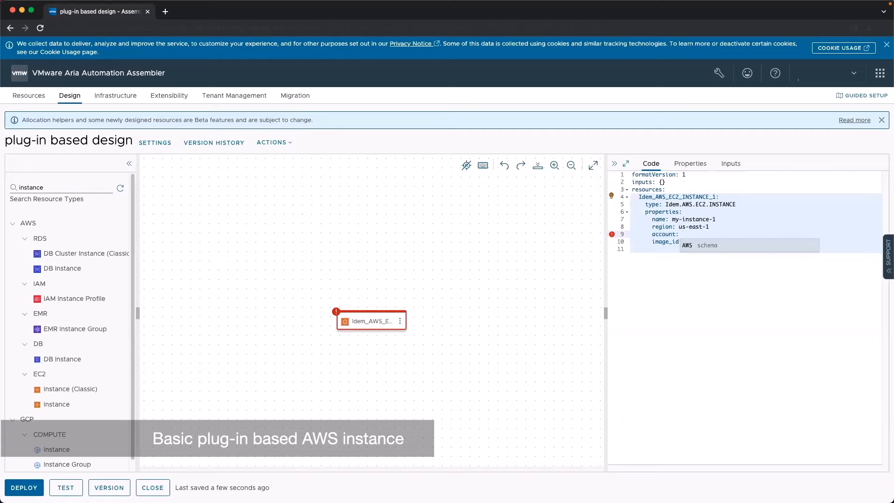
left_click(698, 245)
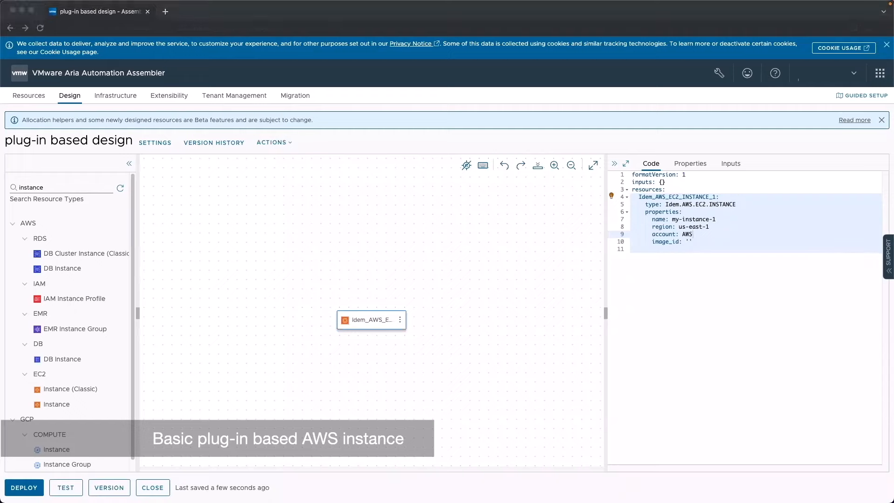
left_click(691, 240)
key("BackSpace")
key("BackSpace")
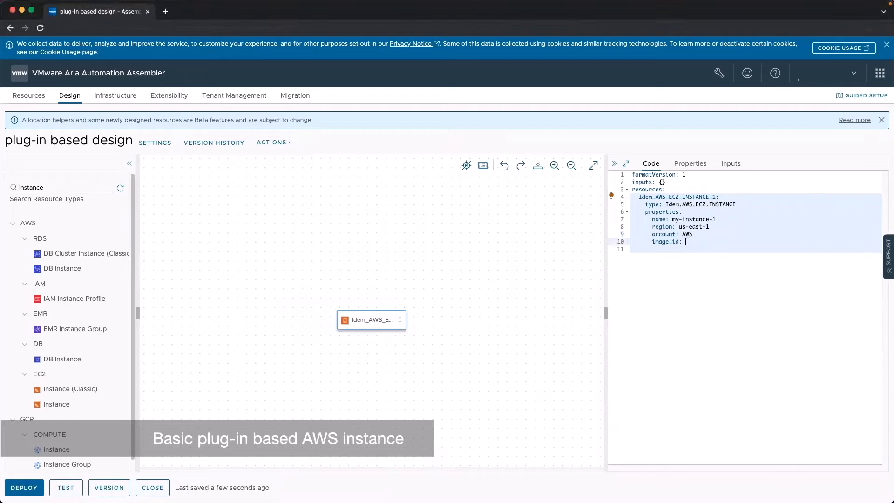
type("ami-0aa7d40eeae50c9a9")
Add an availability_zone property with the value us-east-1a below image_id.
key("Return")
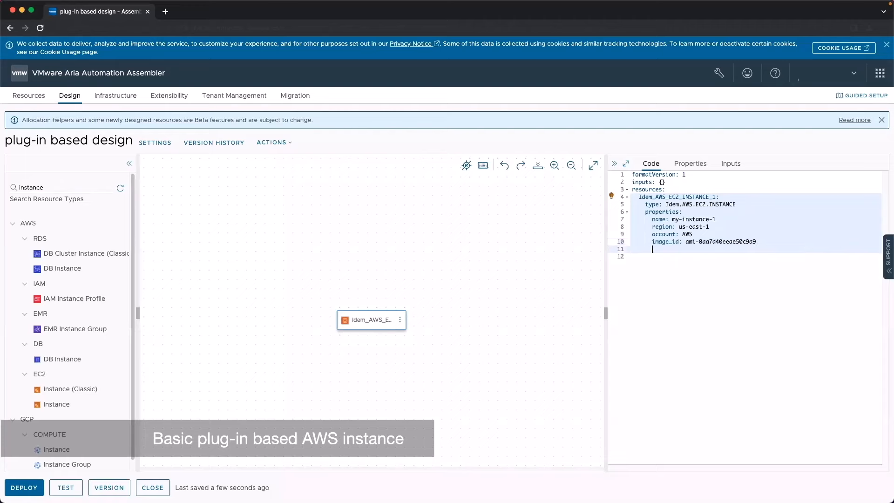
type("av")
key("Return")
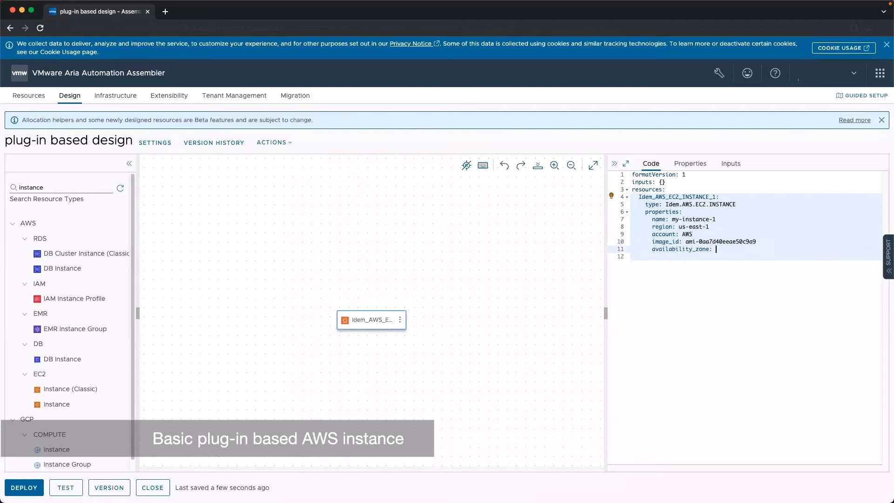
type("us-east-1a")
Add an instance_type property set to t2.small below the availability zone.
key("Return")
type("instan")
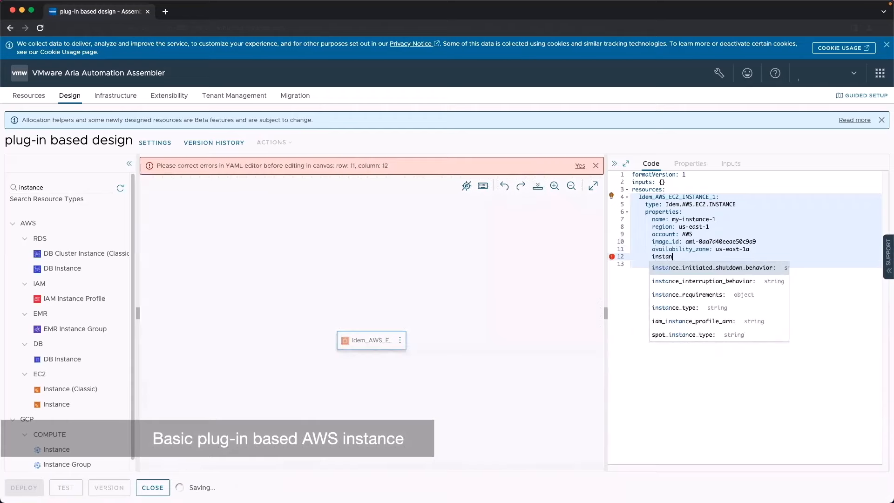
key("Down")
key("Down")
key("Down")
key("Return")
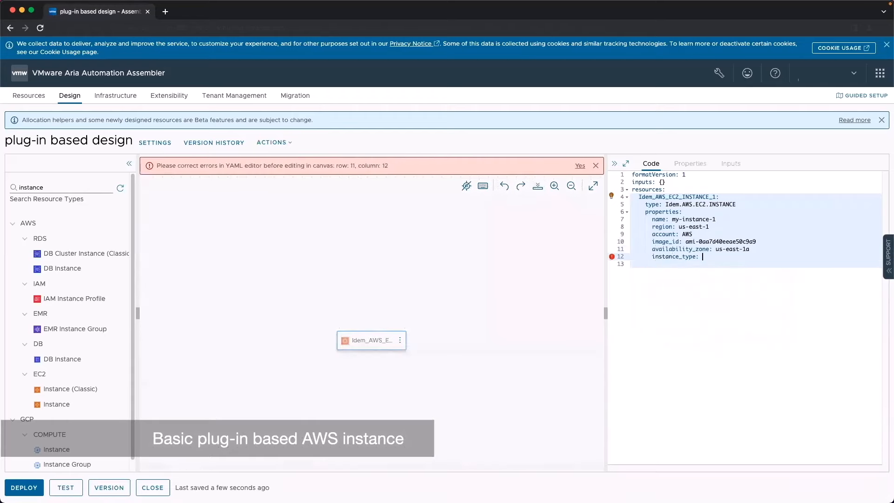
type("t2.smal")
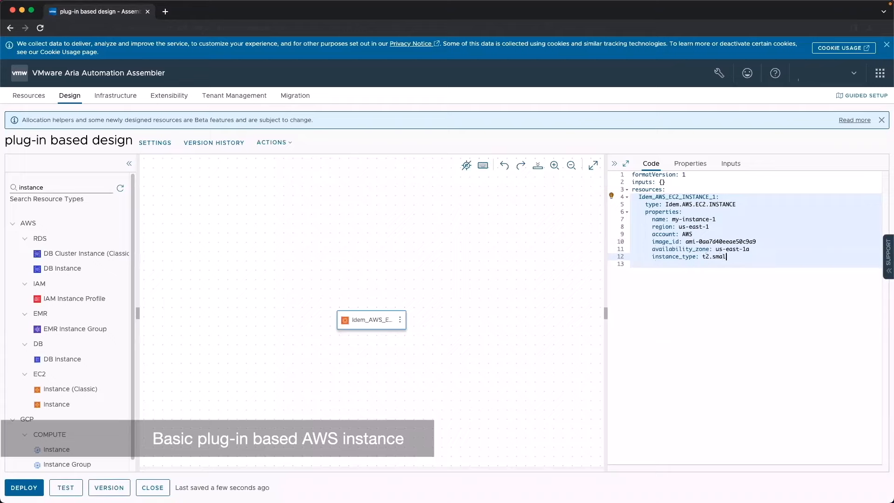
type("l")
Add a subnet_id property with the value subnet-07d2c529b6336bd0e below the instance type.
key("Return")
type("sub")
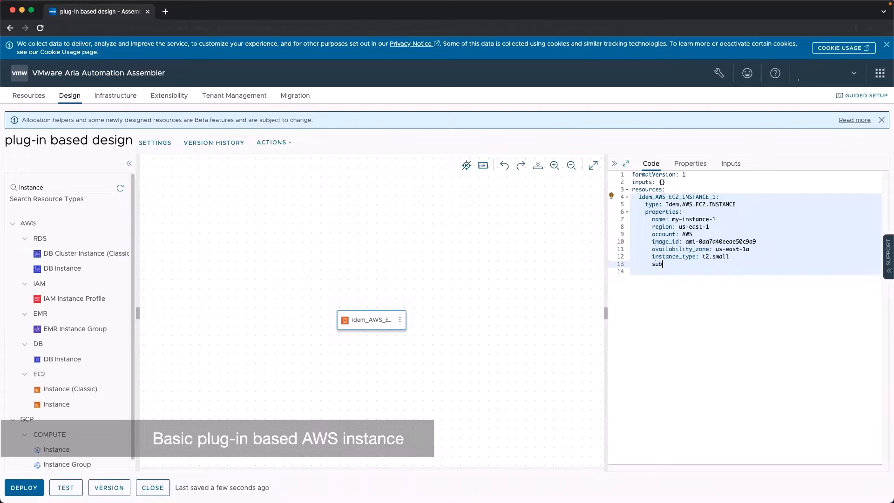
key("Return")
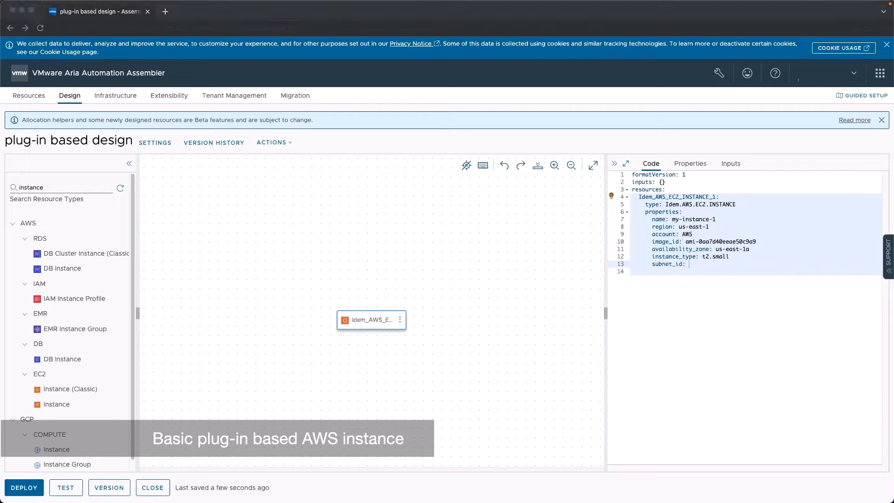
left_click(718, 262)
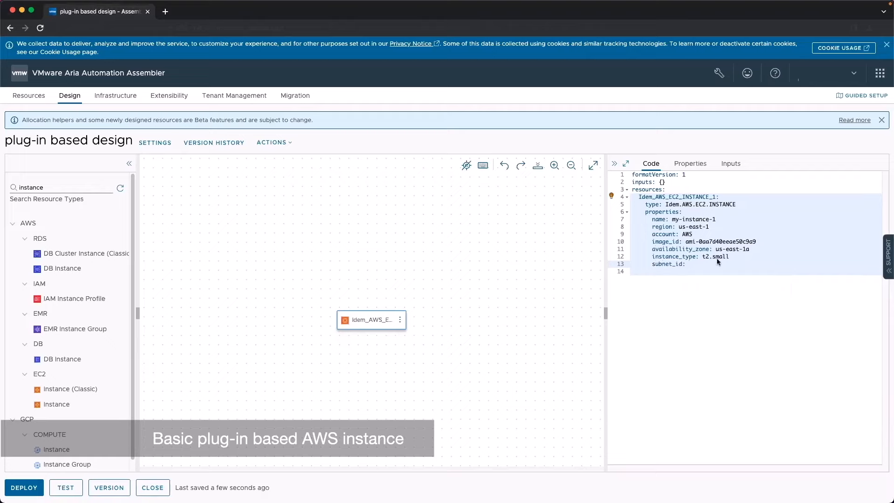
type("subnet-07d2c529b6336bd0e")
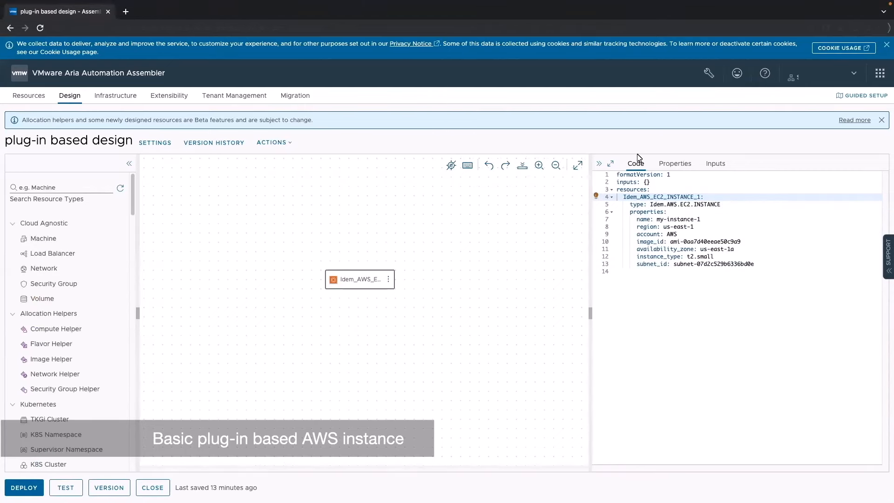
Look up the copied subnet_id value in the AWS VPC console's subnet list, view that subnet's details, and return to the Assembler design.
left_click(702, 264)
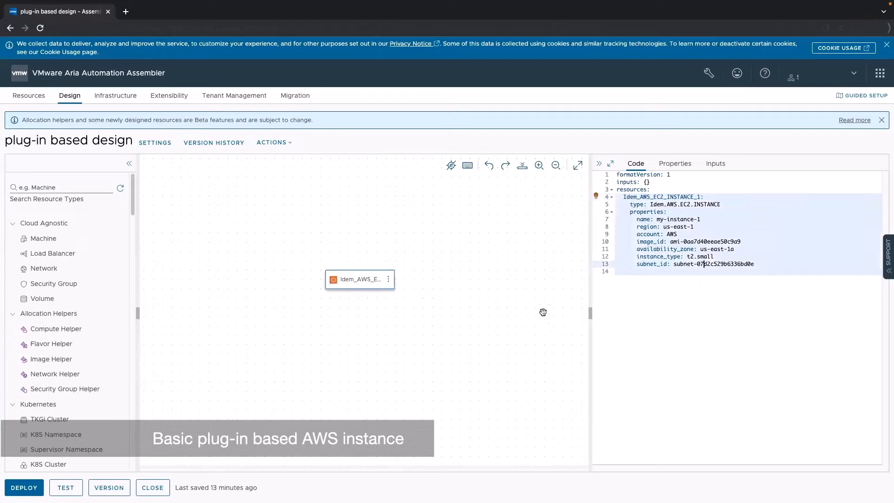
left_click_drag(674, 264, 759, 261)
key("super+c")
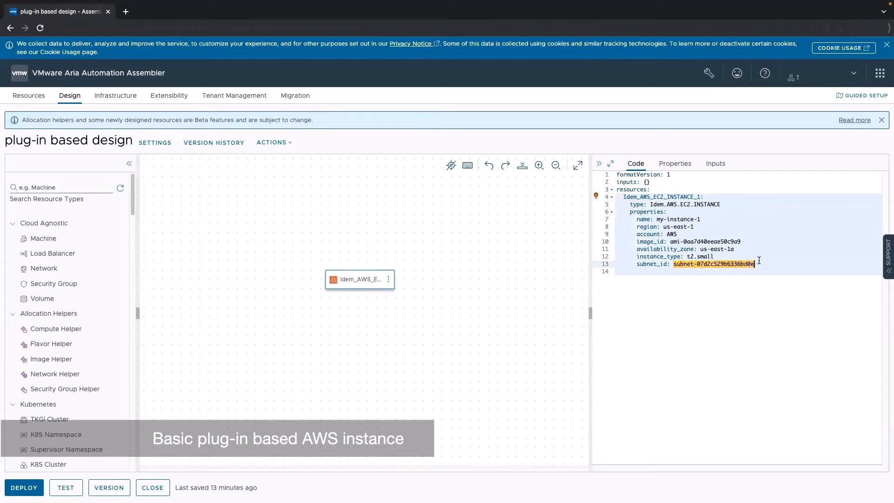
left_click(8, 250)
left_click_drag(261, 13, 149, 17)
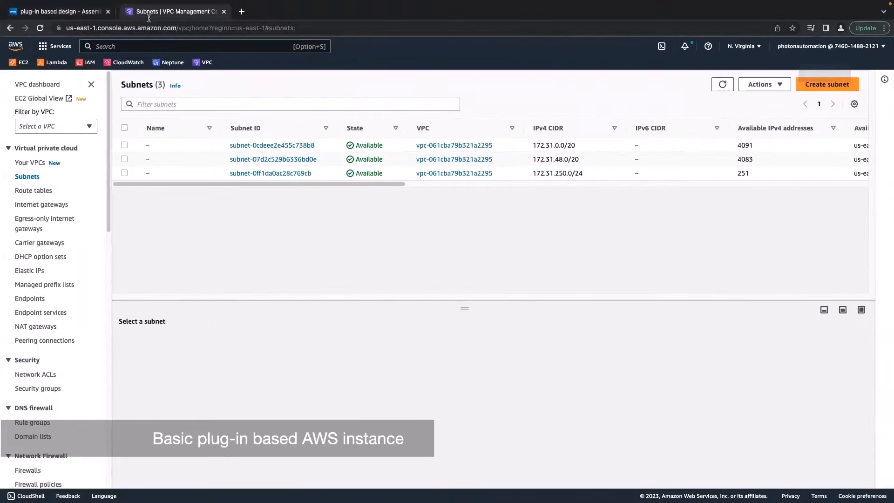
left_click(182, 99)
key("super+v")
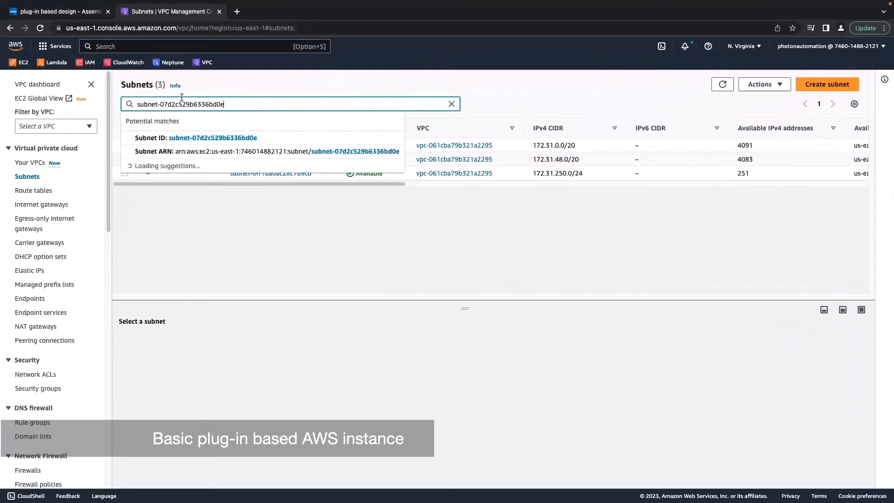
key("Return")
left_click(228, 168)
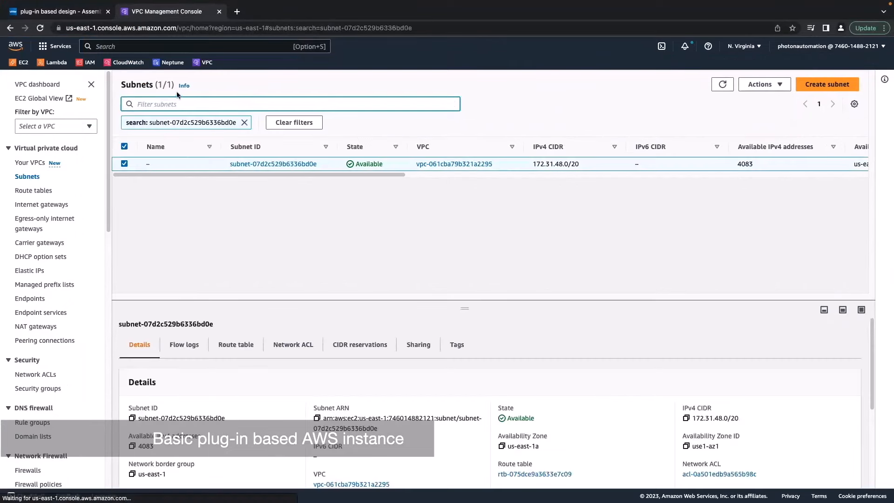
left_click(239, 165)
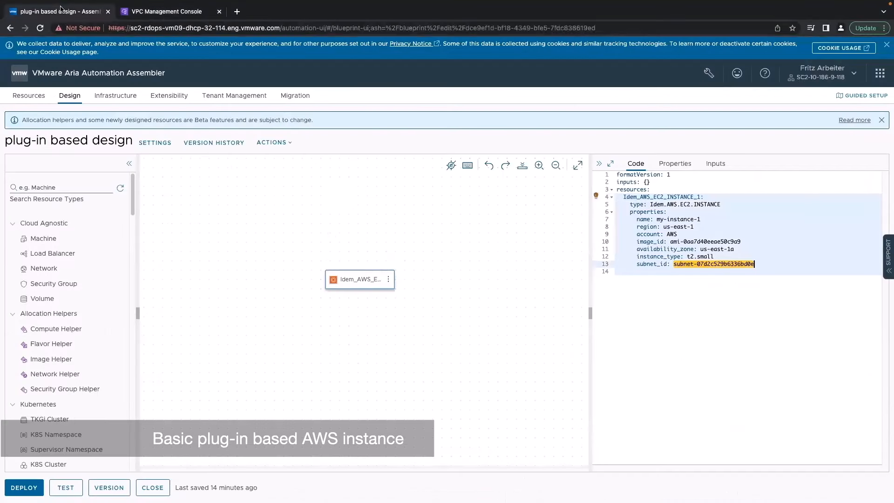
left_click(62, 10)
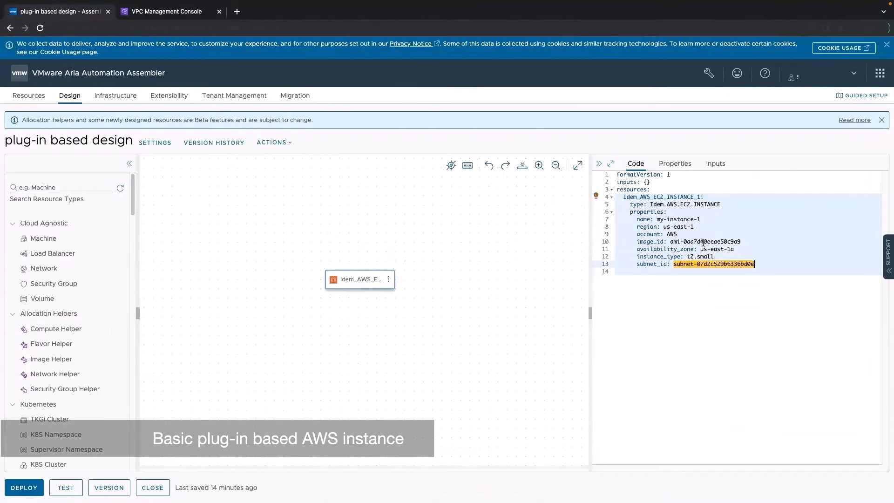
left_click(704, 241)
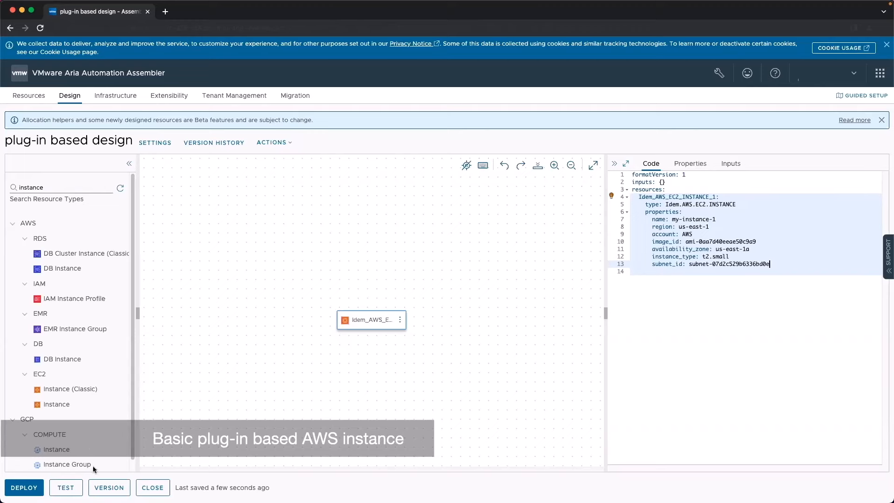
Create a version of the design and deploy it as a new deployment named plug-in based AWS instance.
left_click(109, 488)
left_click(541, 394)
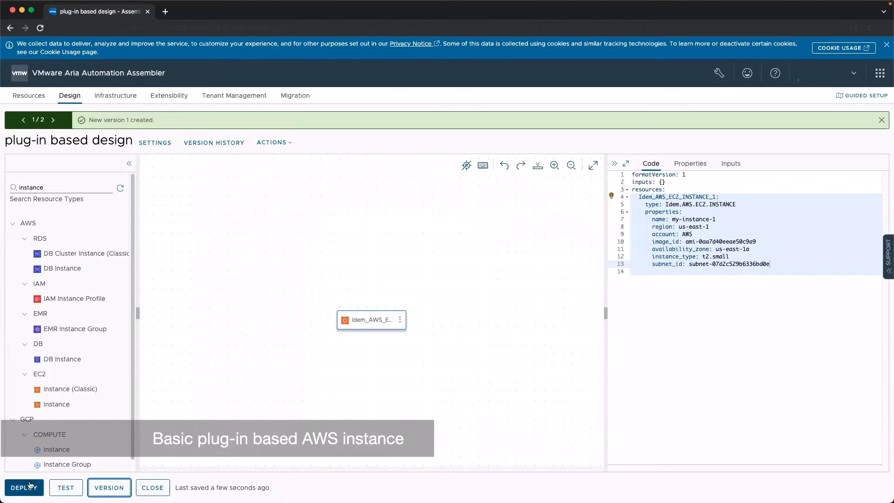
left_click(29, 486)
left_click(490, 216)
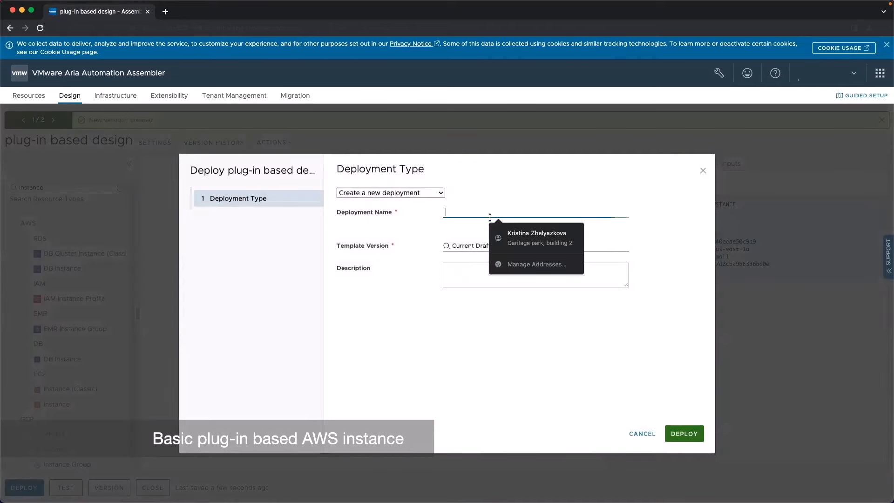
type("plug-in")
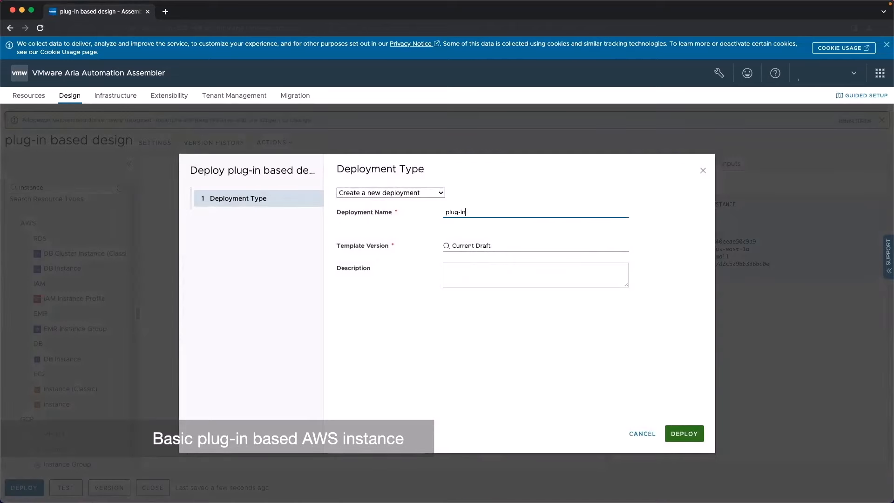
type(" based AWS instance")
left_click(685, 437)
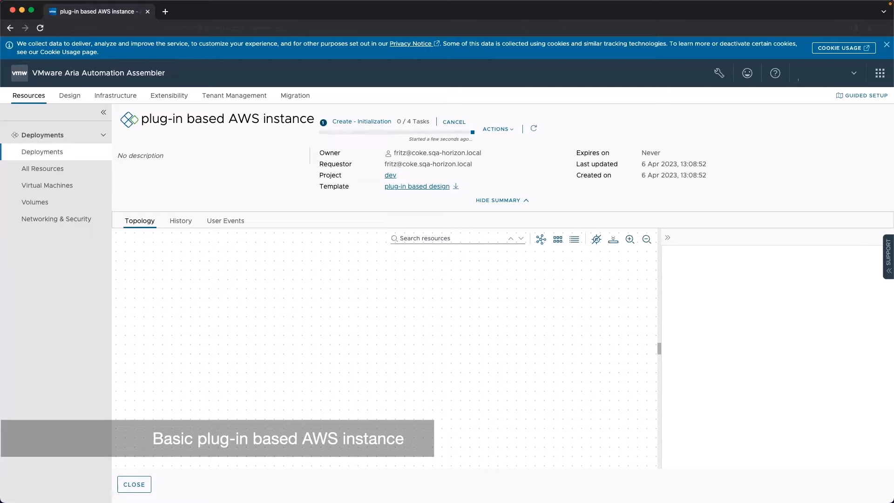
Refresh the deployment and view its request history.
left_click(533, 129)
left_click(181, 221)
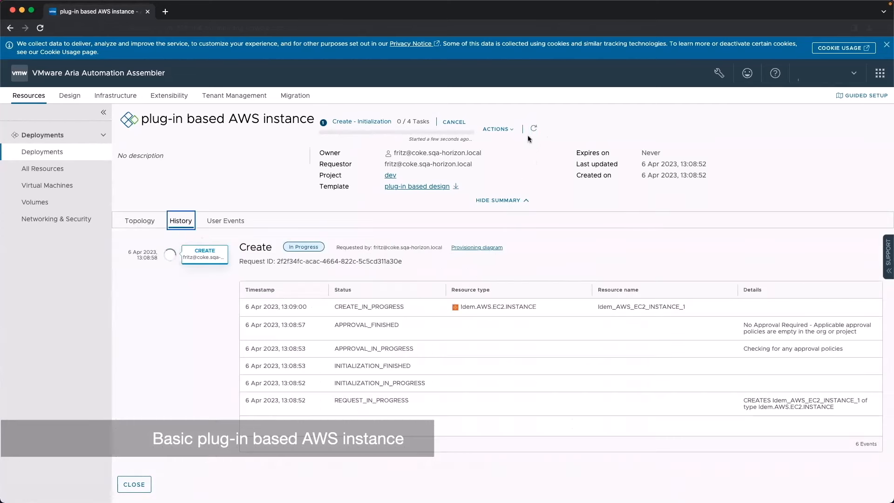
Refresh the deployment's status and view its topology.
left_click(533, 128)
left_click(533, 128)
left_click(140, 205)
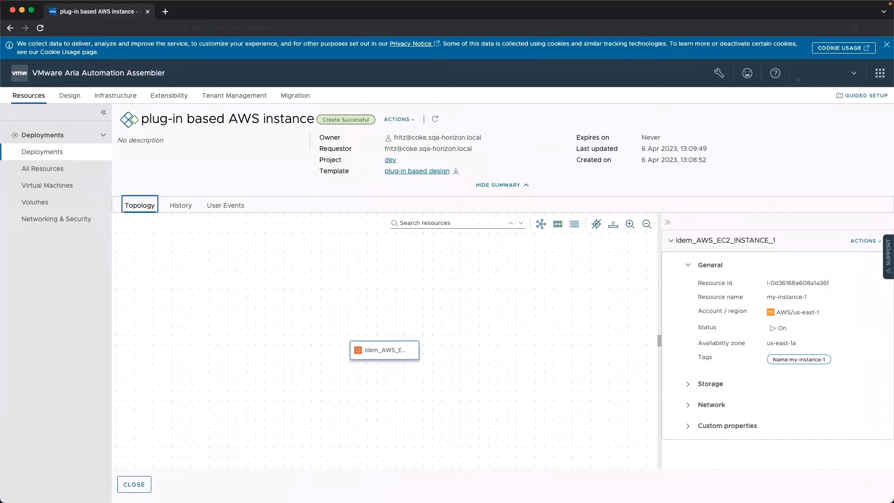
Return to the plug-in based design and create a string template input named instance_name.
left_click(69, 96)
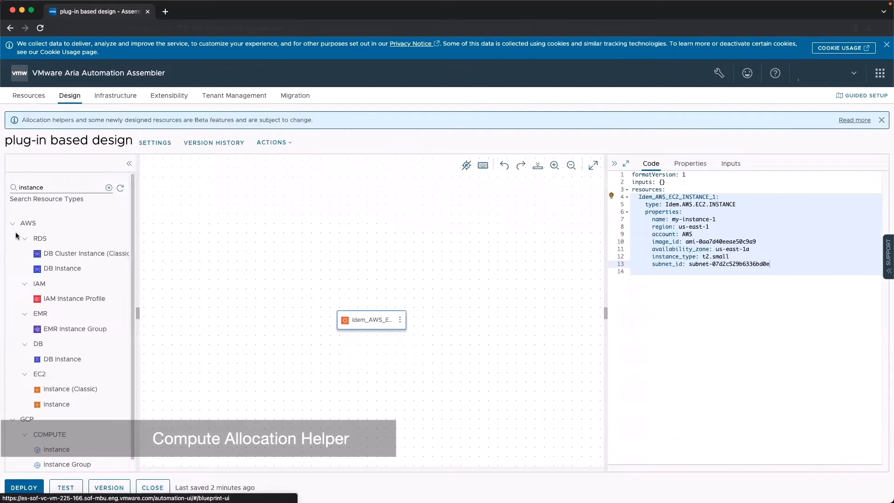
left_click_drag(605, 295, 591, 295)
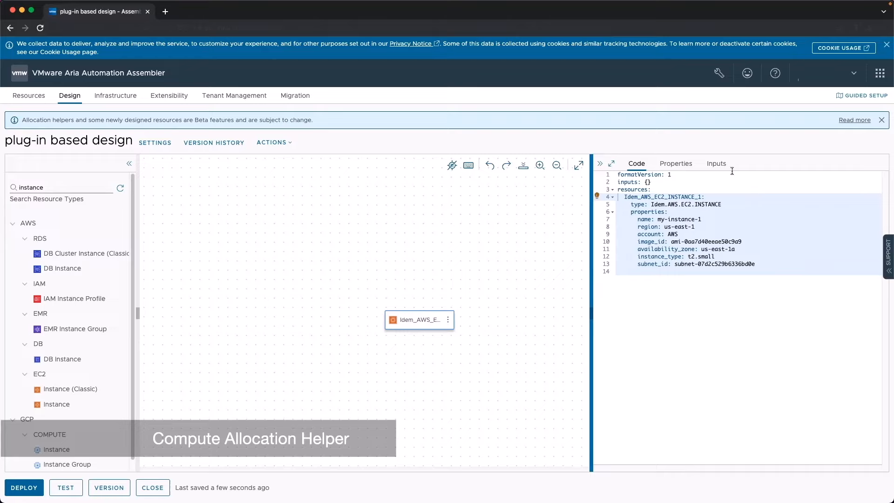
left_click(717, 165)
left_click(670, 200)
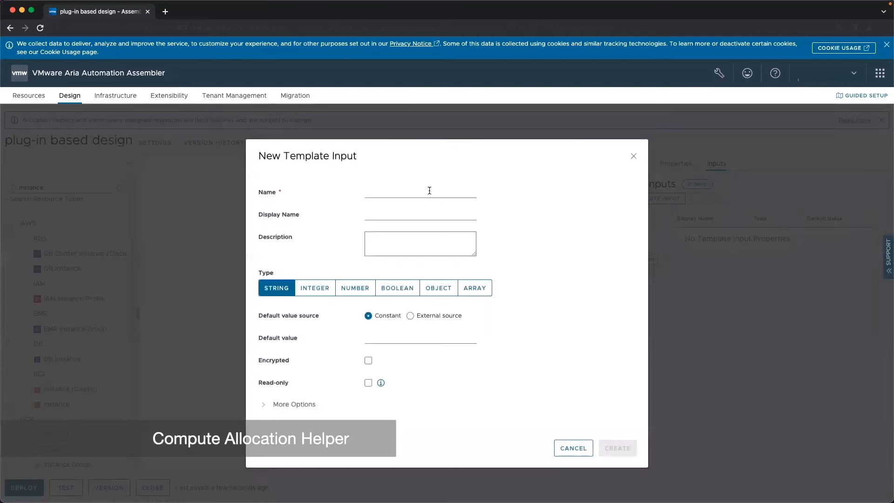
left_click(429, 191)
type("instan")
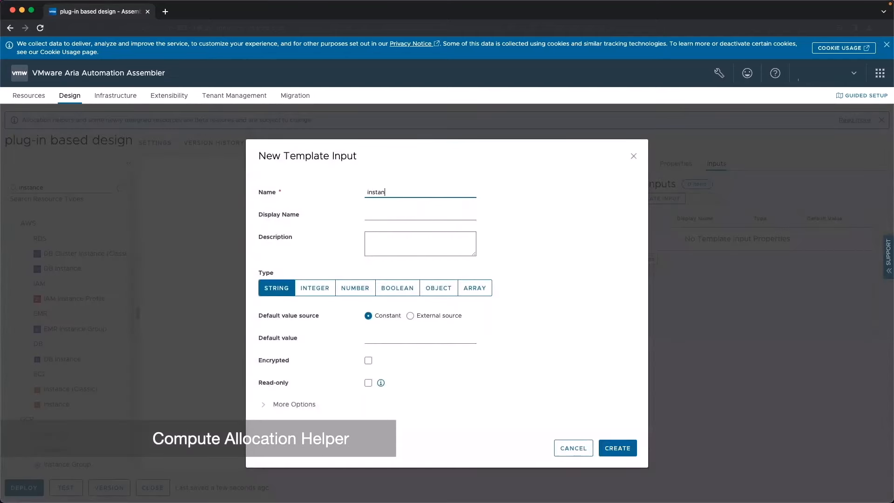
type("ce_name")
left_click(619, 447)
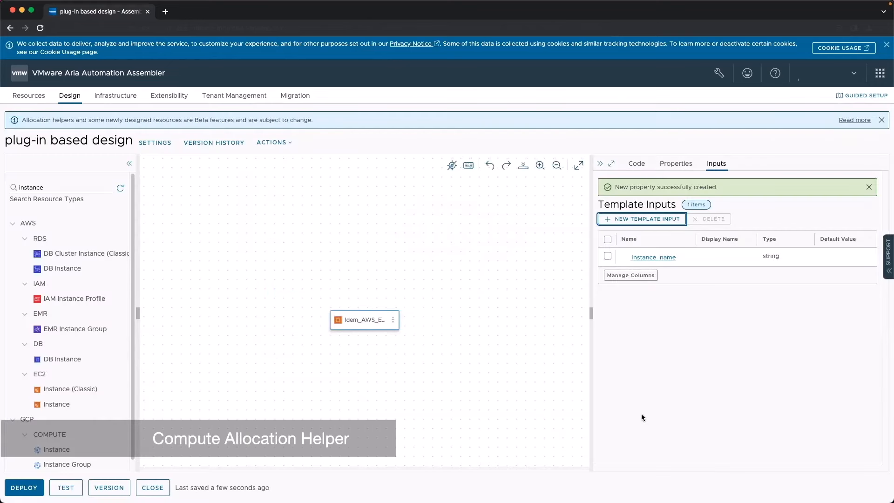
Bind the EC2 instance's name property to ${input.instance_name} in the template code.
left_click(636, 164)
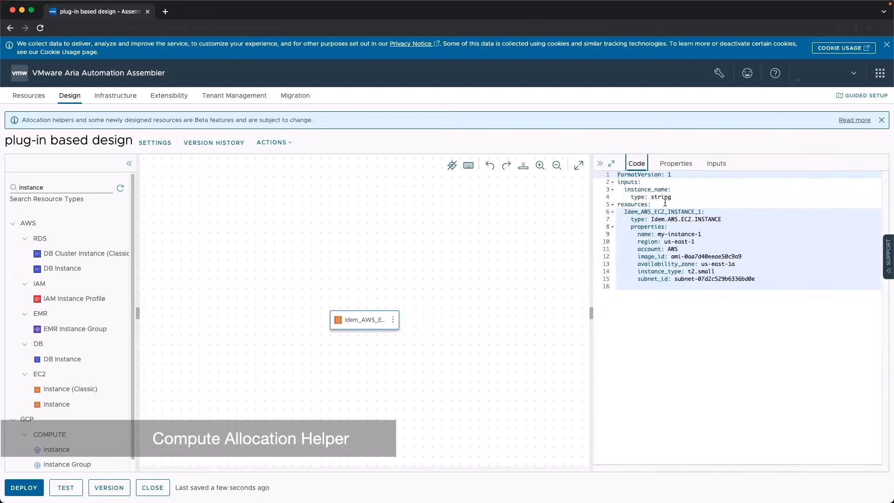
left_click_drag(701, 235, 657, 235)
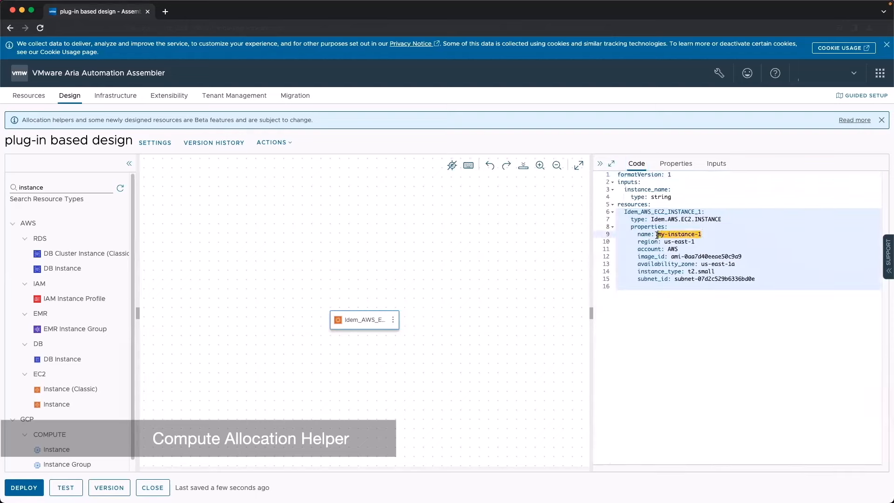
type("${in")
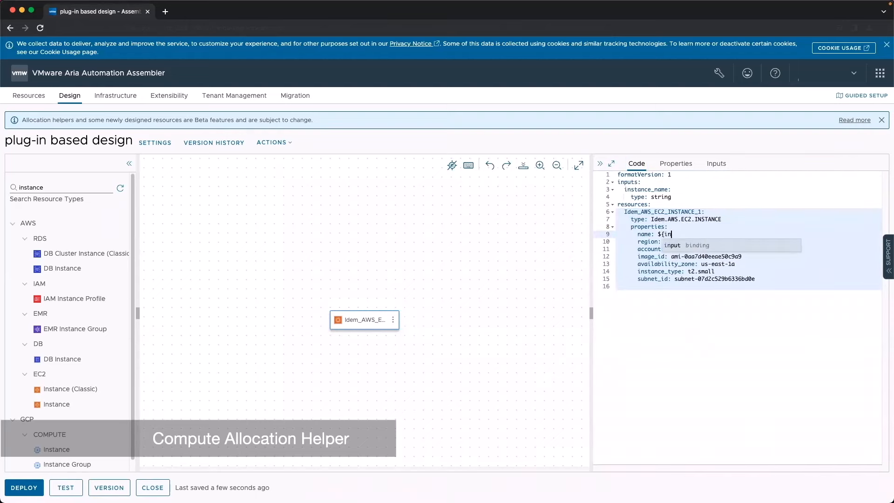
type("put.")
key("Return")
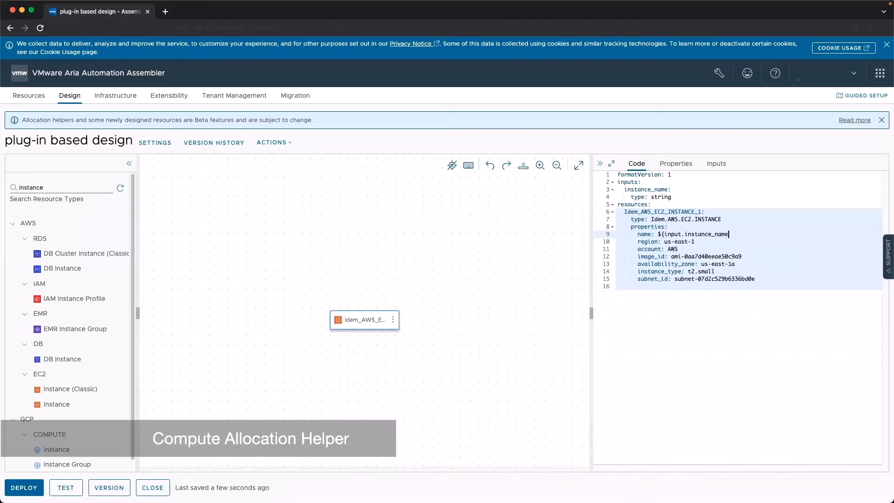
type("}")
View the provisioning zones of the dev project in the infrastructure settings.
left_click(120, 99)
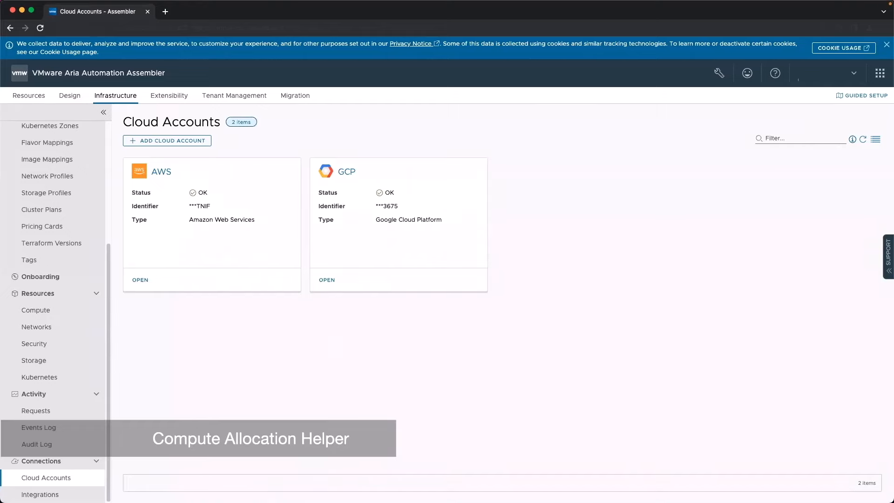
scroll(110, 230, "up", 8)
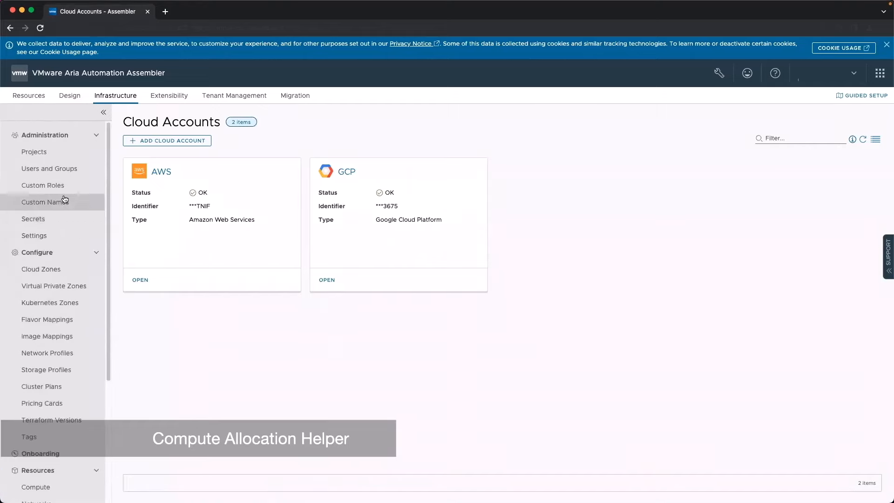
left_click(52, 158)
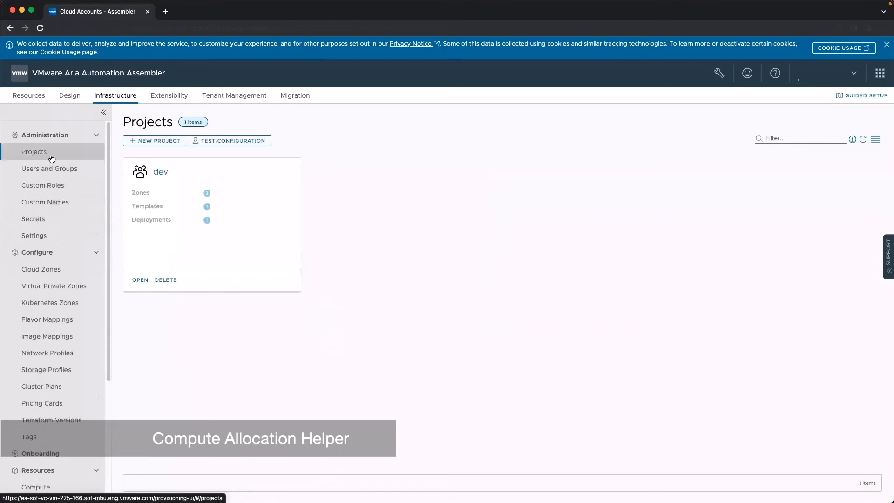
left_click(157, 174)
left_click(214, 143)
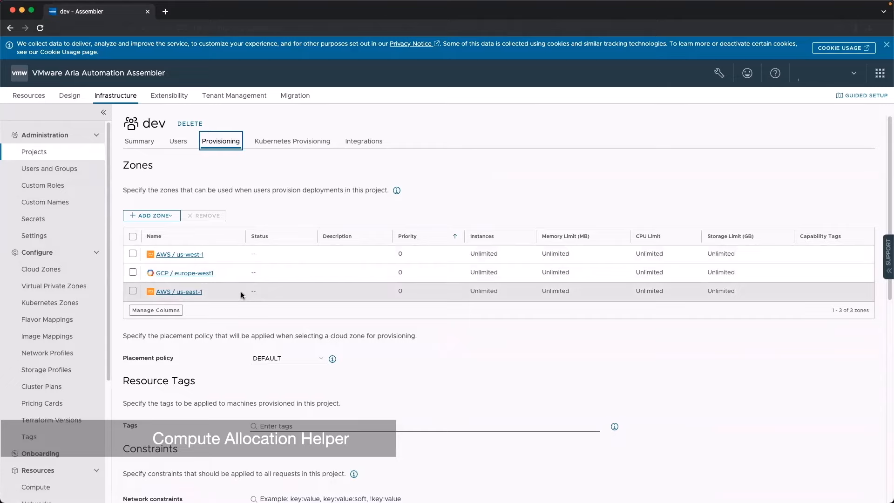
Return to the design, clear the resource search, and add a Compute Helper from the allocation helpers to the canvas.
left_click(74, 97)
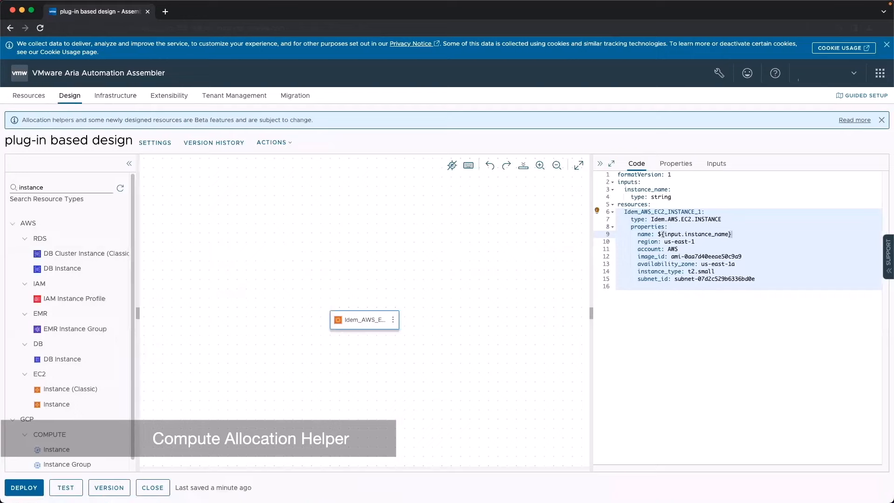
left_click(112, 188)
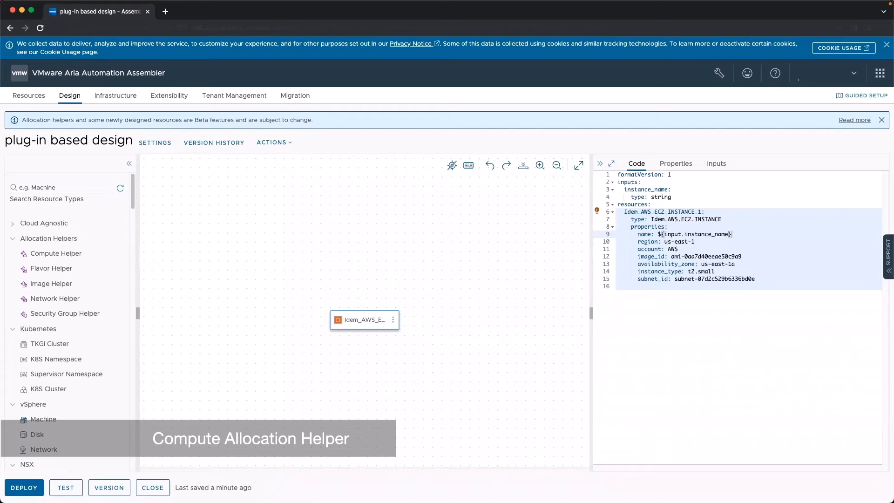
left_click_drag(65, 253, 229, 263)
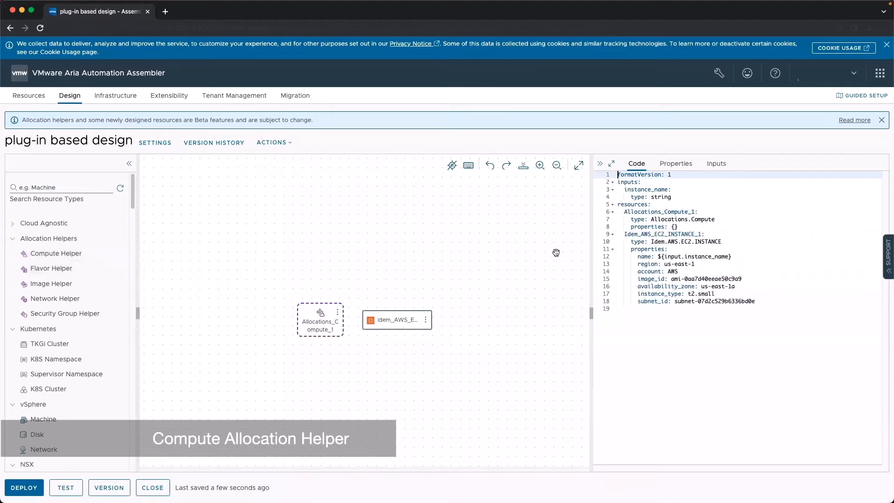
Examine the Compute helper's properties schema, including its computed fields and the accountType description.
mouse_move(641, 230)
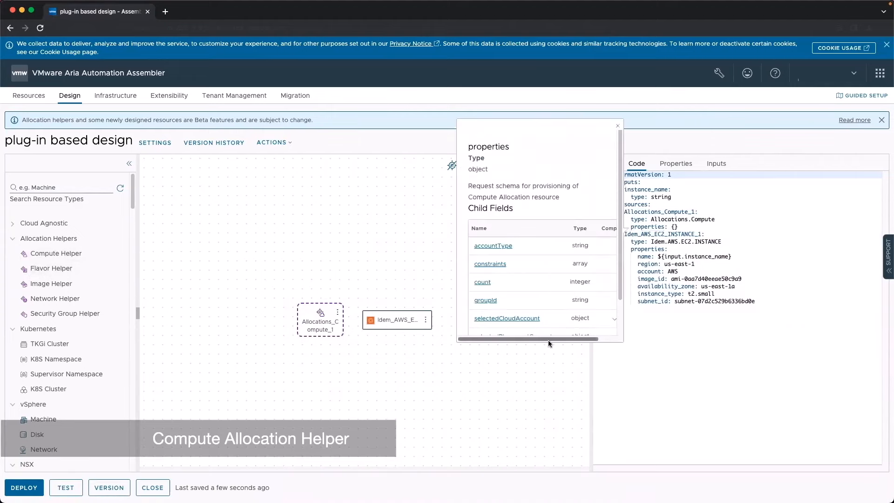
left_click_drag(550, 340, 562, 339)
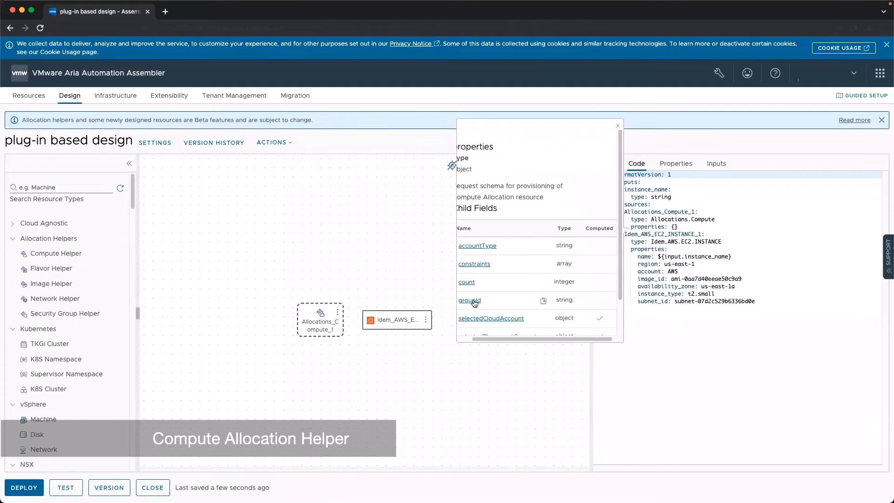
scroll(540, 289, "down", 2)
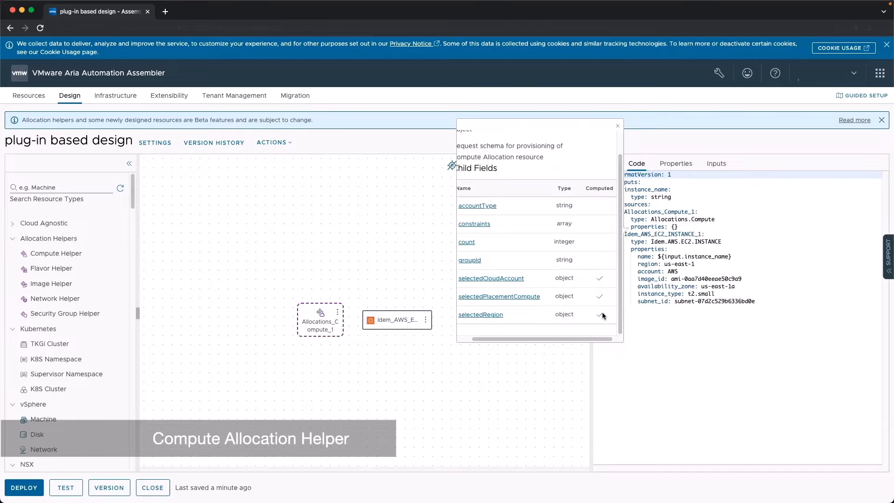
left_click(475, 206)
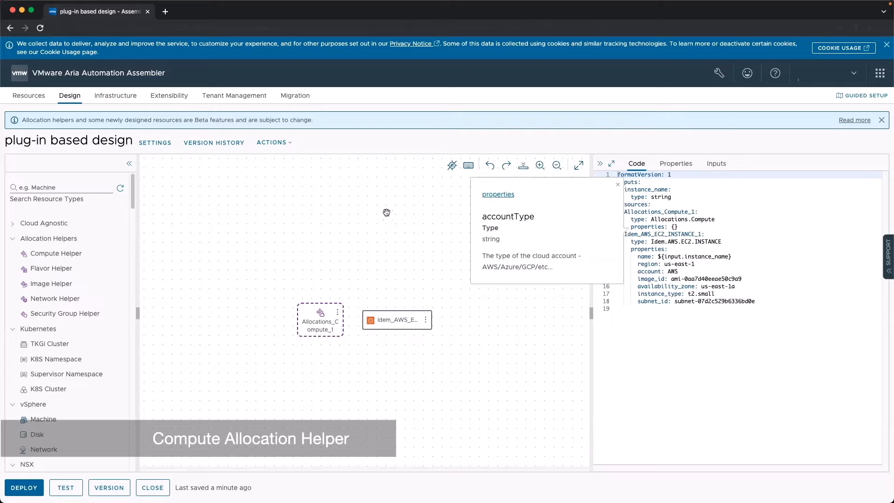
Look up the tags on the availability zones in the infrastructure's compute resources.
left_click(116, 95)
scroll(33, 374, "down", 5)
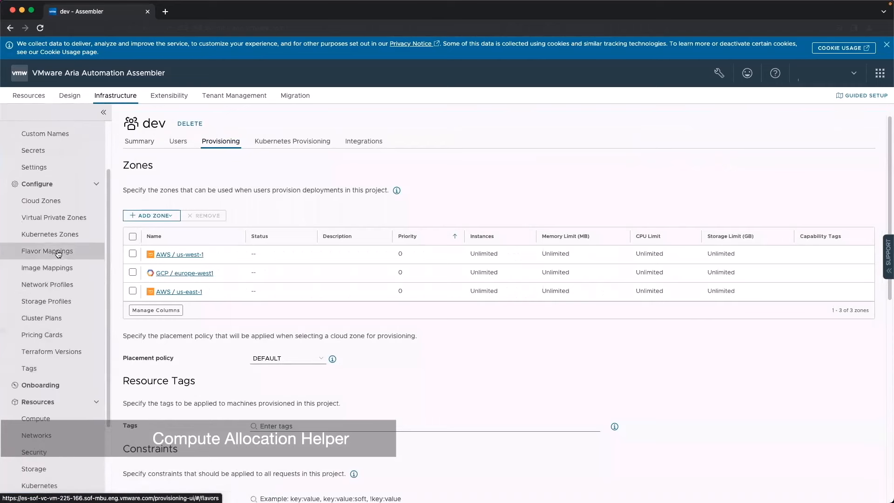
left_click(49, 315)
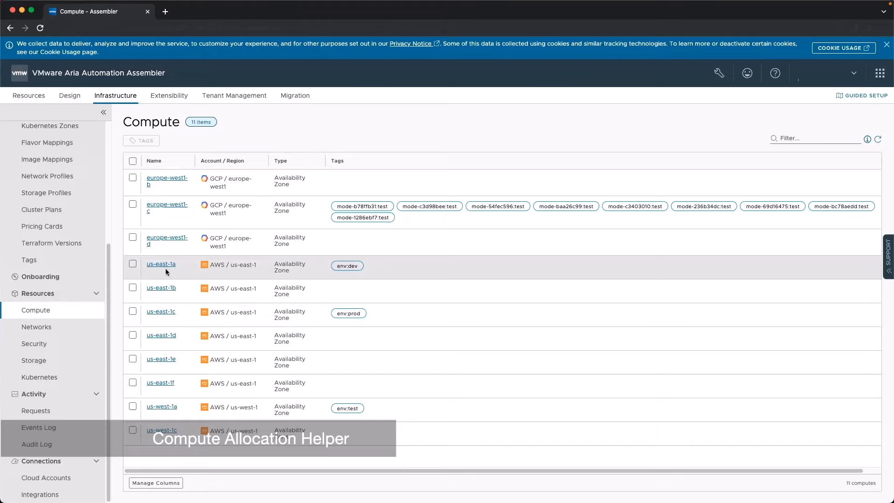
Return to the design and view the schema description of the Compute helper's constraints property.
left_click(65, 97)
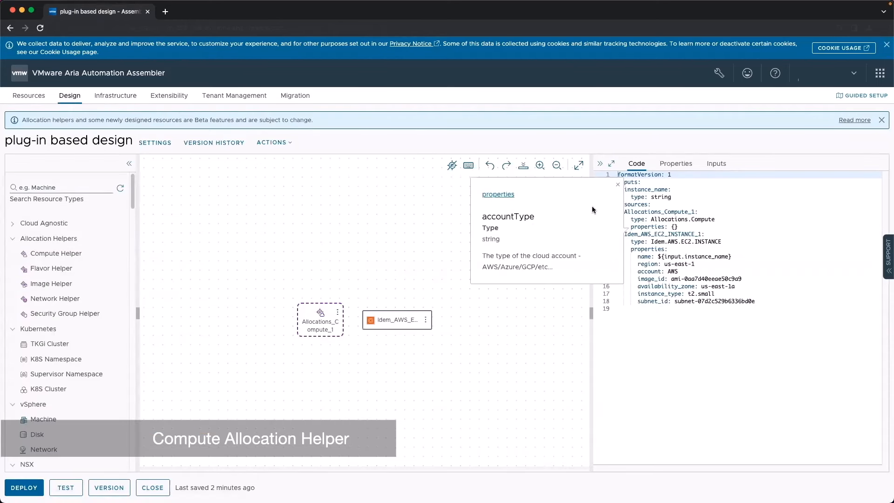
left_click(499, 194)
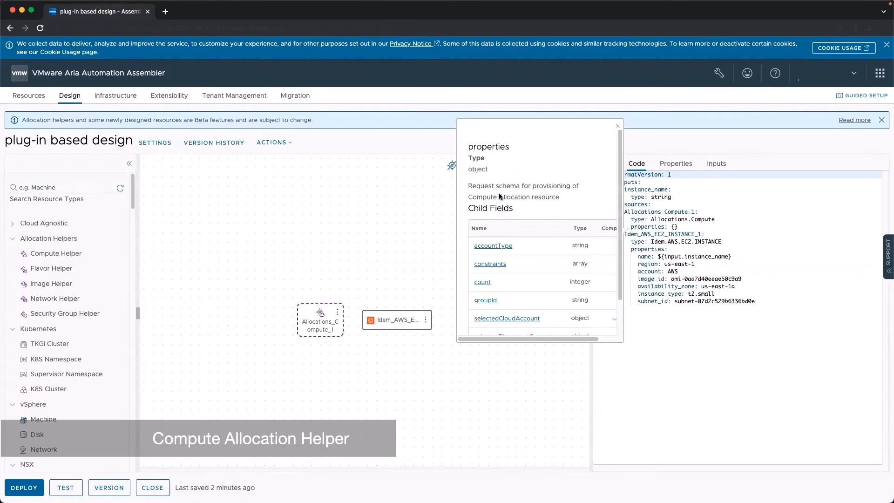
left_click(490, 265)
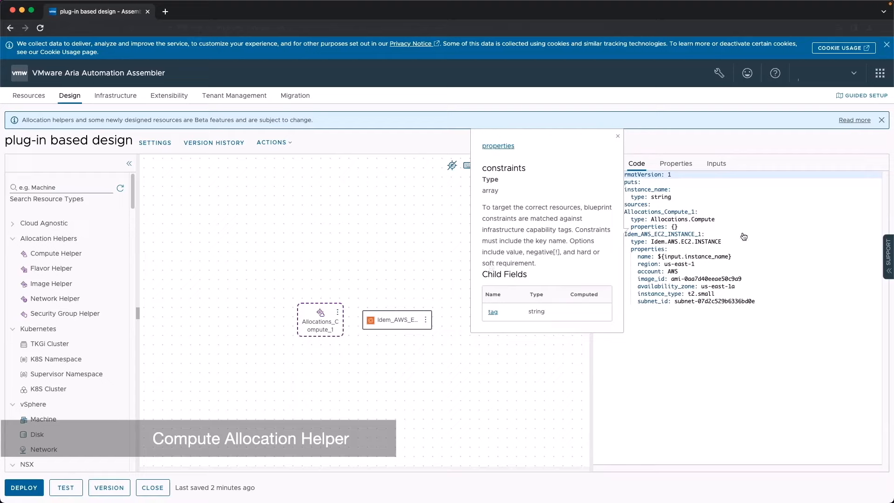
Replace the Compute helper's empty properties with a constraints entry using the tag env:dev.
left_click(696, 225)
key("BackSpace")
key("BackSpace")
key("Return")
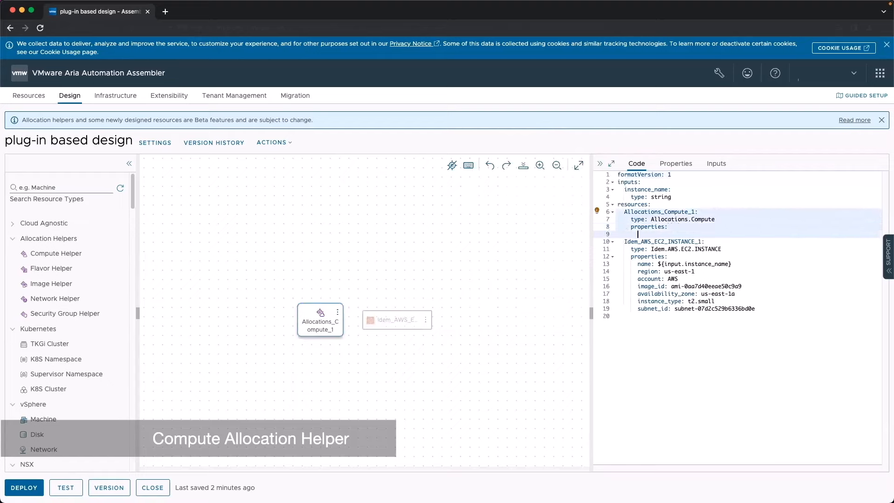
type("con")
key("Return")
key("Return")
type("t")
key("Return")
type("en")
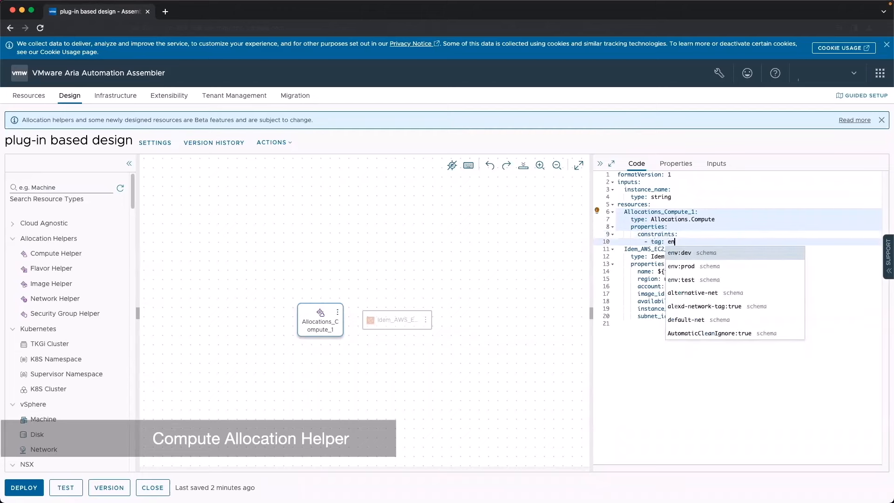
type("v:dev")
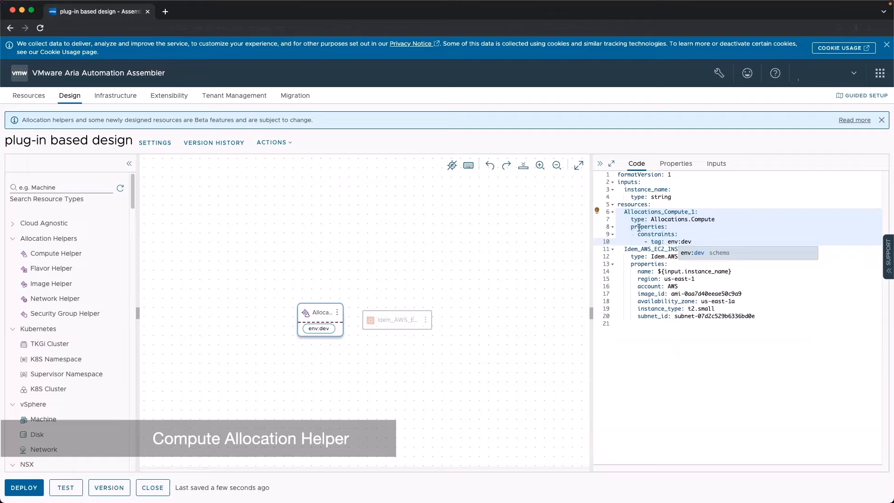
Copy the Compute helper's selectedRegion id reference and set the EC2 instance's region to ${resource.Allocations_Compute_1.selectedRegion.id}.
mouse_move(648, 227)
scroll(542, 255, "down", 3)
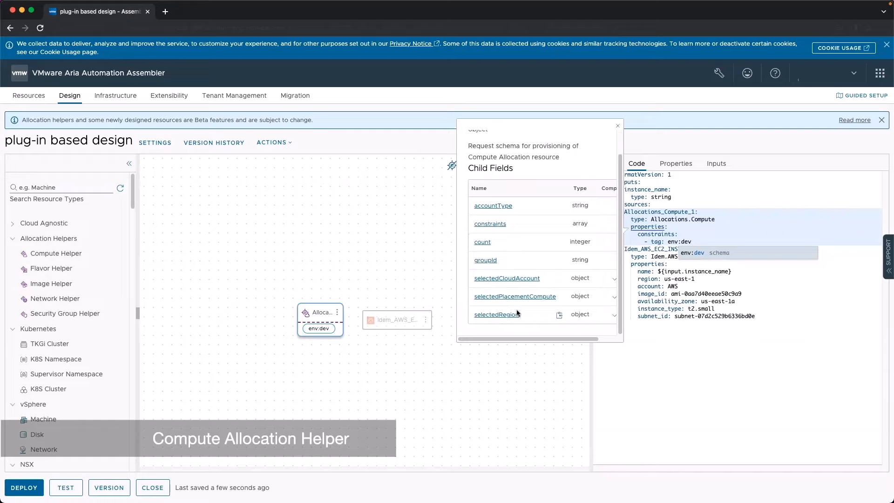
left_click(697, 279)
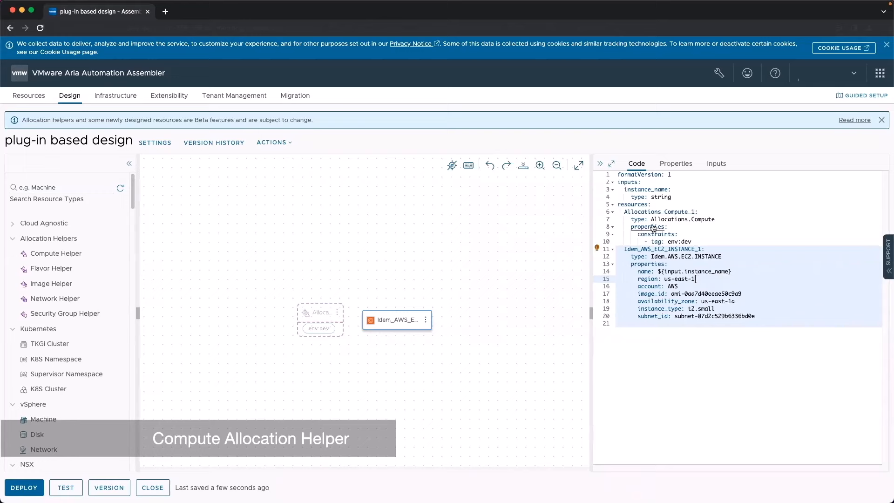
scroll(541, 247, "down", 2)
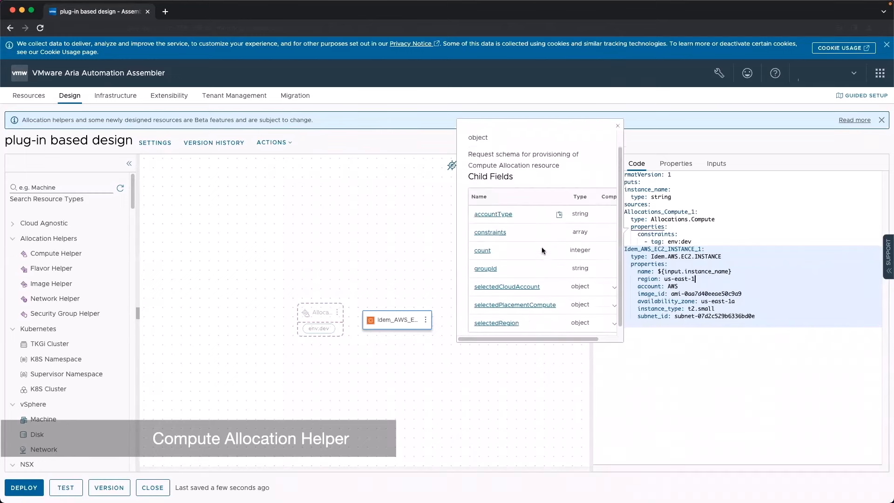
left_click(490, 313)
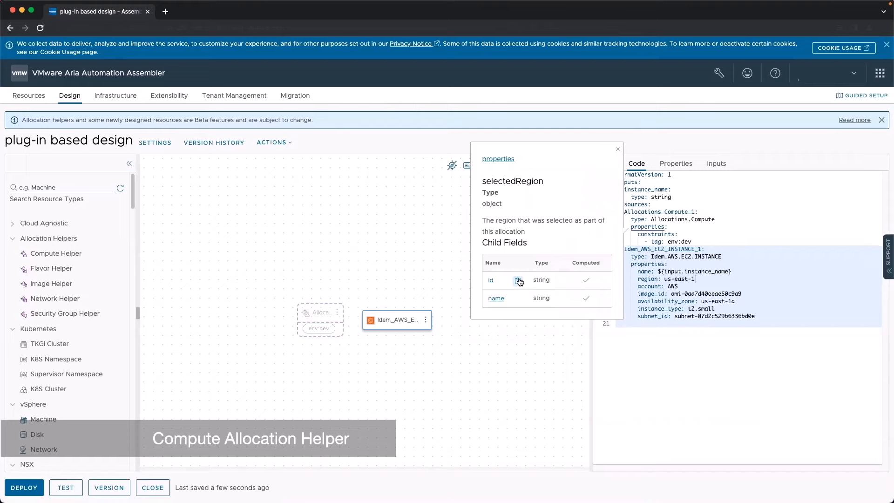
left_click(519, 281)
left_click_drag(696, 279, 665, 278)
key("super+v")
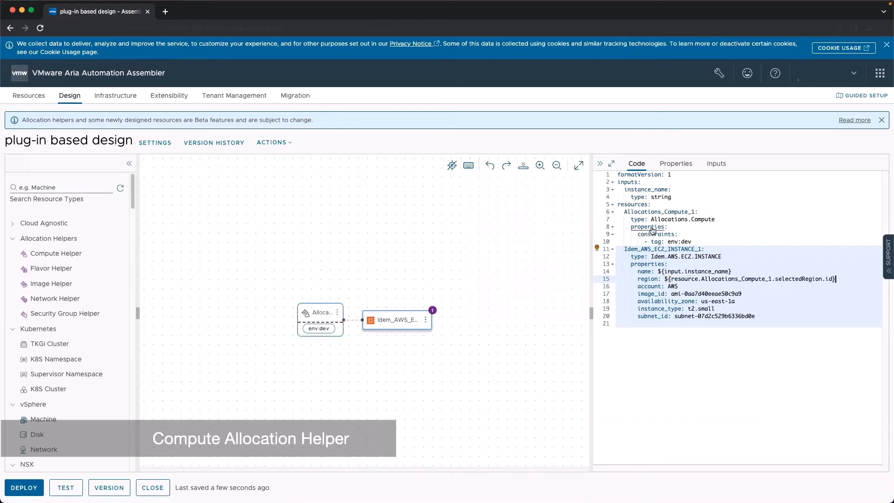
Copy the Compute helper's selectedCloudAccount name reference and set the EC2 instance's account to ${resource.Allocations_Compute_1.selectedCloudAccount.name}.
mouse_move(650, 227)
scroll(545, 290, "down", 2)
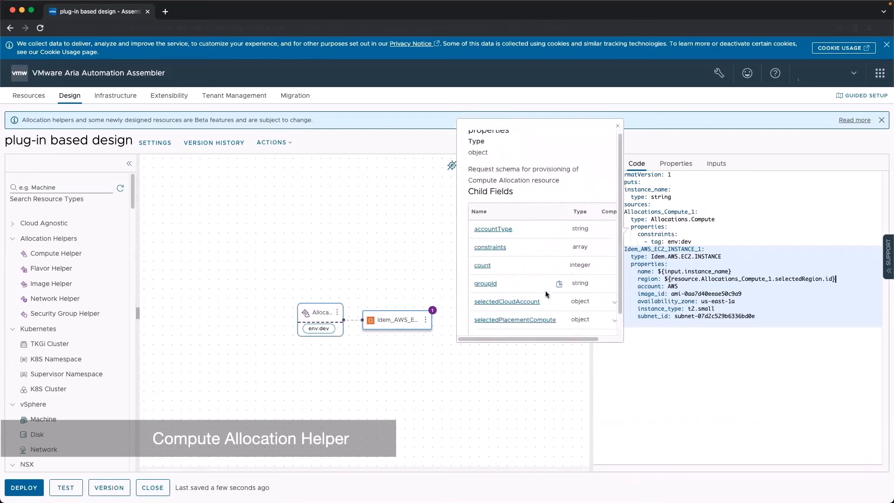
left_click(524, 282)
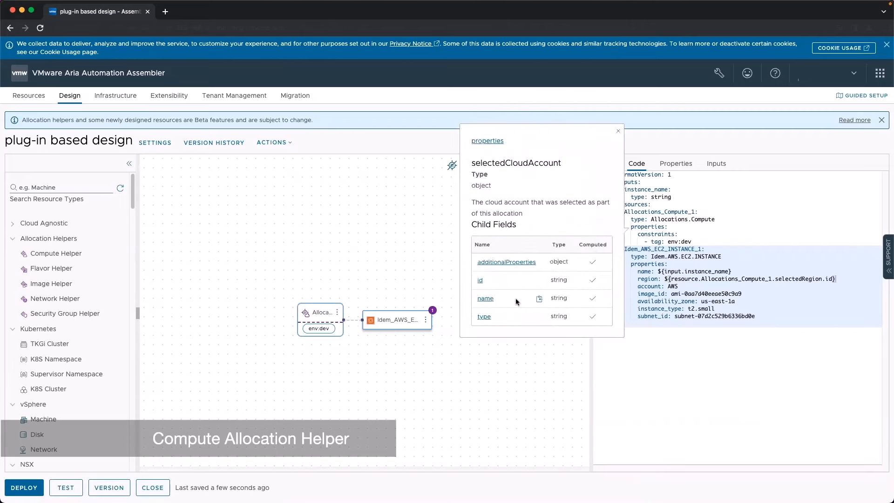
left_click(539, 302)
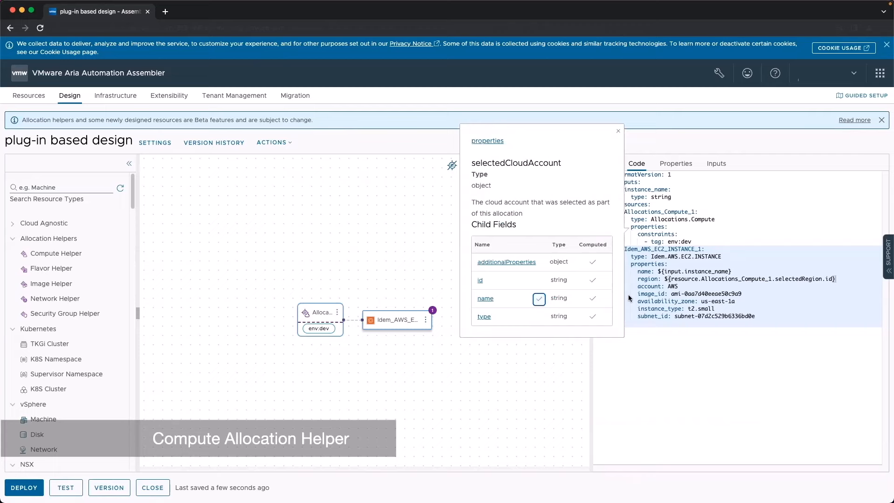
double_click(674, 286)
key("super+v")
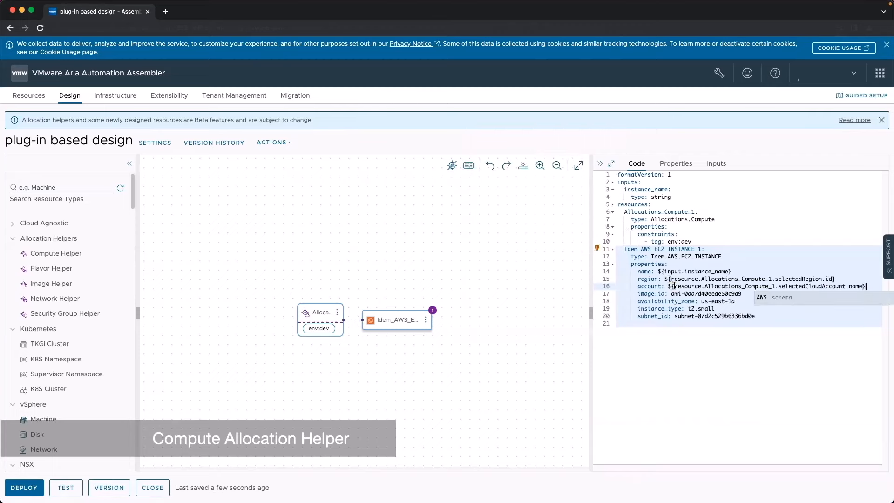
Copy the Compute helper's selectedPlacementCompute id reference and set the EC2 instance's availability_zone to ${resource.Allocations_Compute_1.selectedPlacementCompute.id}.
mouse_move(651, 228)
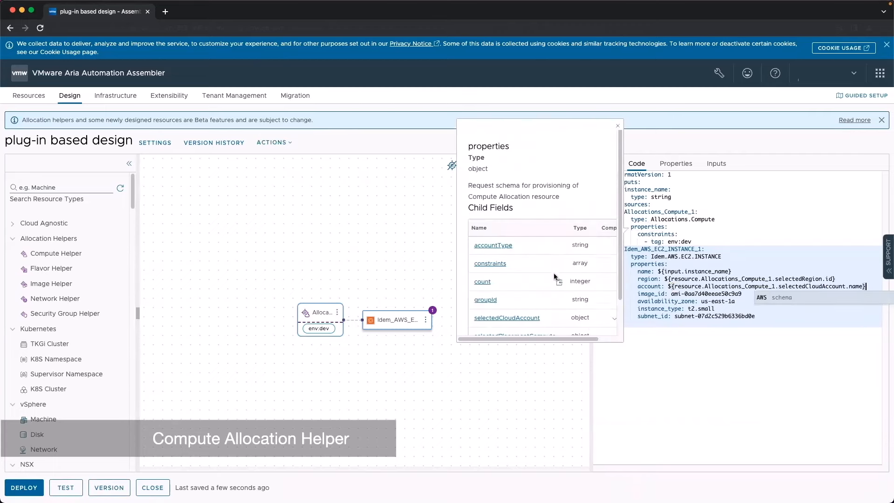
scroll(525, 289, "down", 1)
left_click(524, 294)
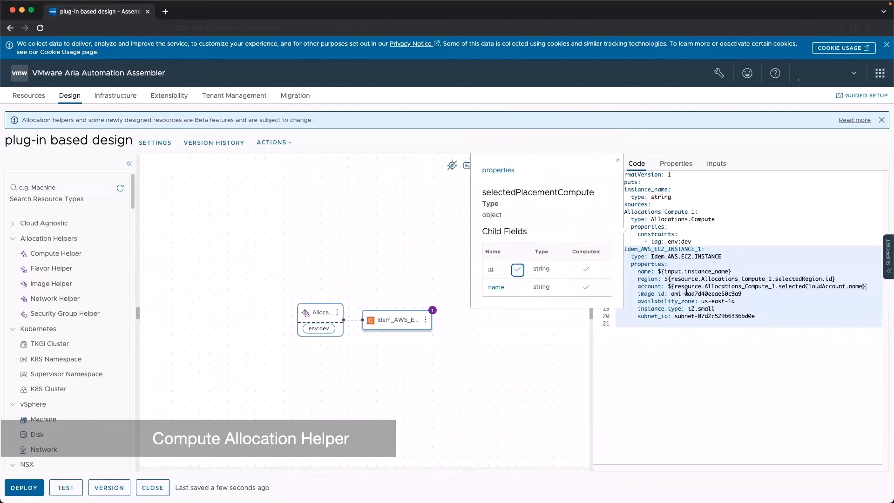
left_click_drag(747, 297, 698, 301)
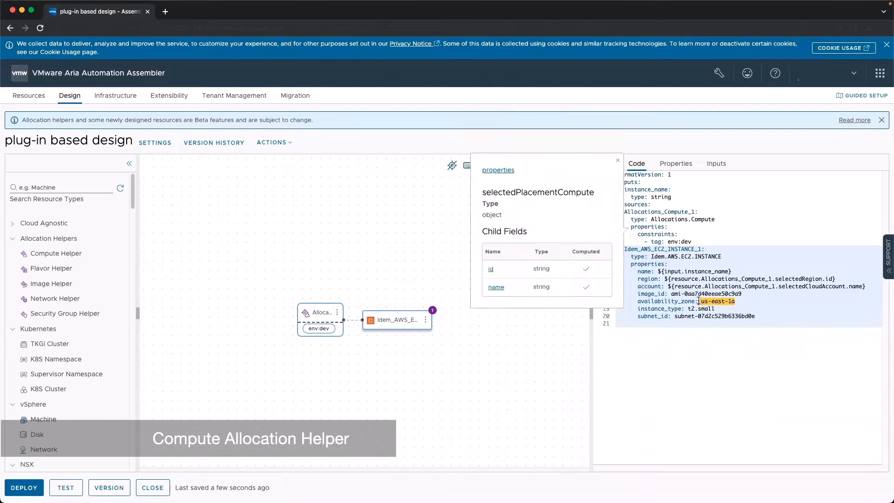
key("super+v")
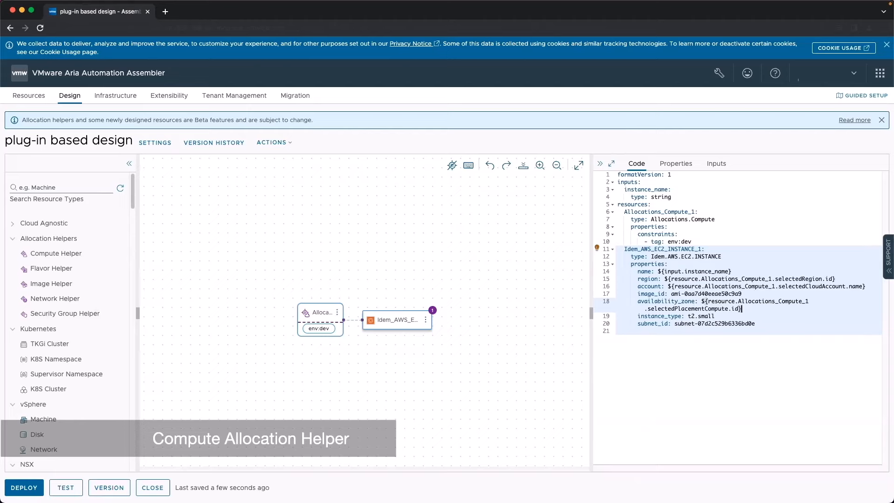
left_click(119, 487)
left_click(547, 404)
left_click_drag(698, 242, 610, 235)
key("BackSpace")
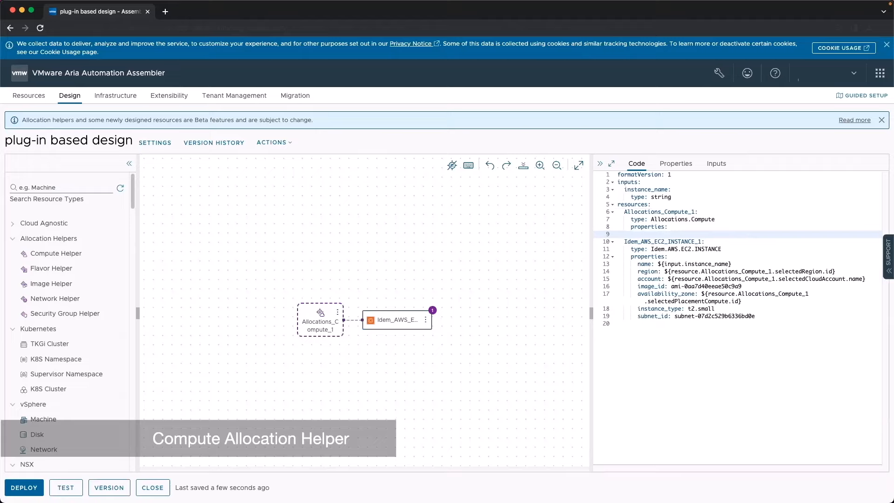
key("super+v")
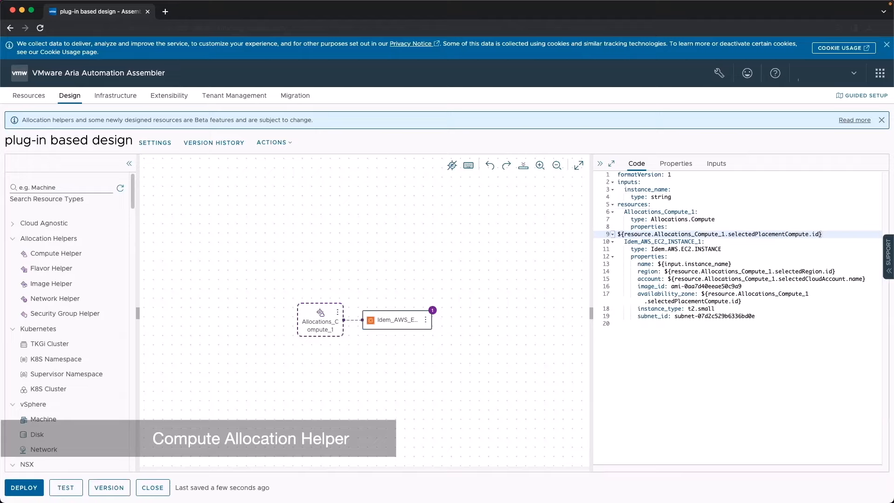
key("super+z")
key("super+v")
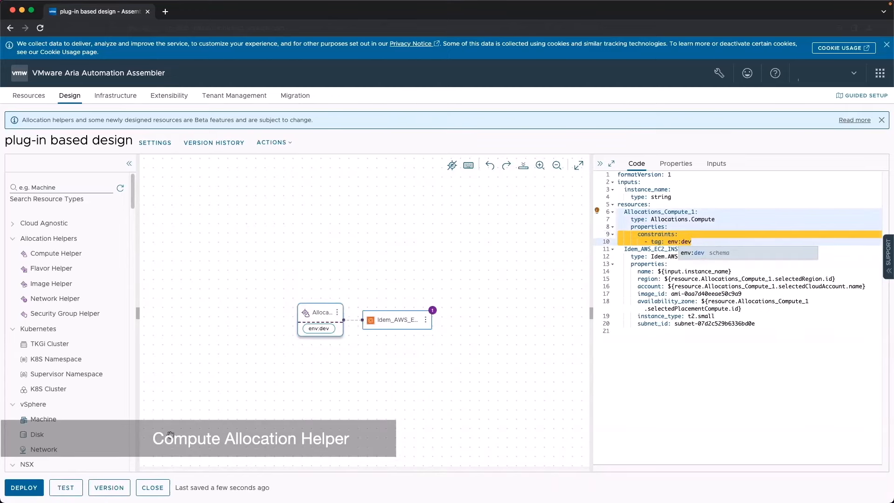
Deploy the current draft as a new deployment named "AWS instance and compute allocation" with the instance name my-instance-1-allocation.
left_click(24, 487)
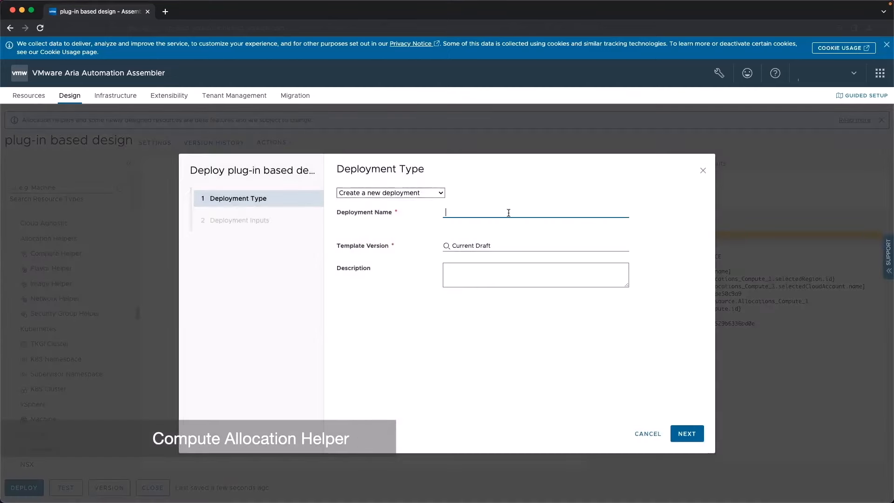
type("AWS instance")
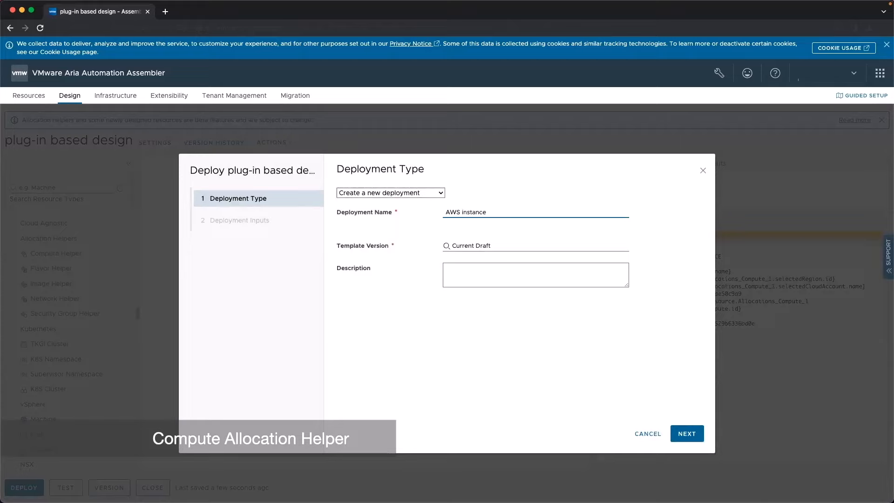
type(" and compute allocation")
left_click(685, 433)
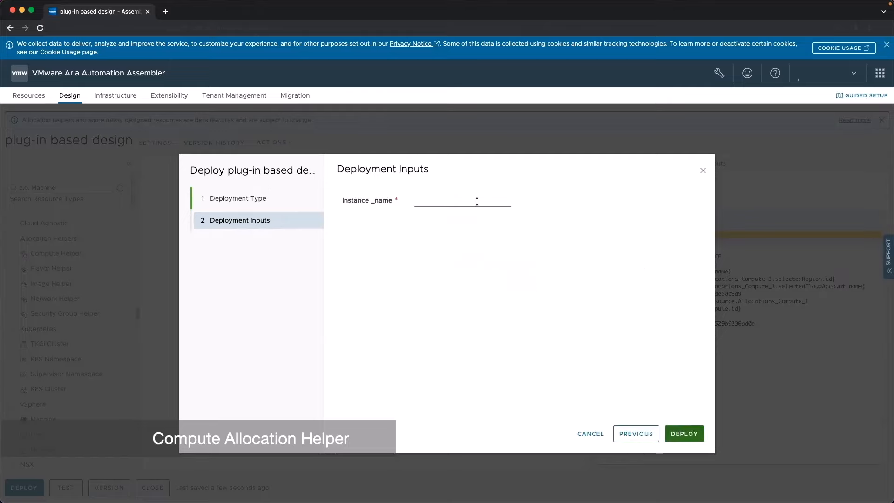
left_click(476, 202)
left_click(479, 272)
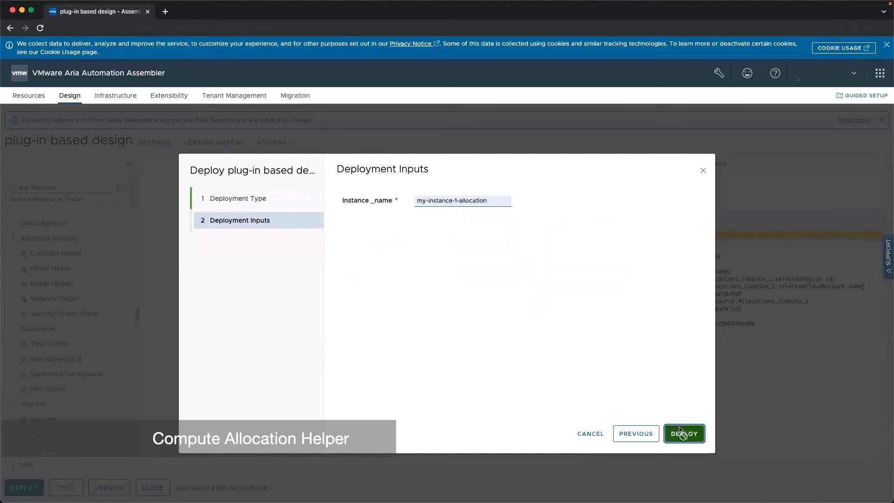
left_click(681, 432)
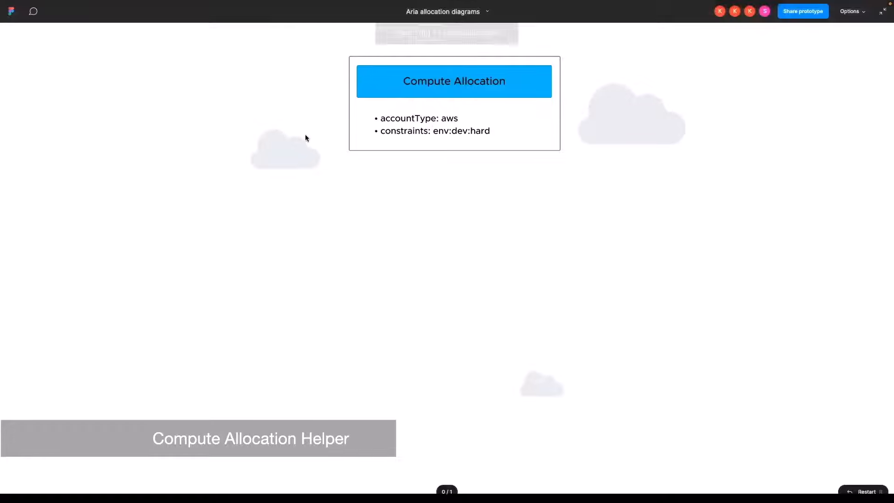
Switch from the diagram to the plug-in based design and view the code of the Compute helper and the EC2 instance.
key("ctrl+shift+Tab")
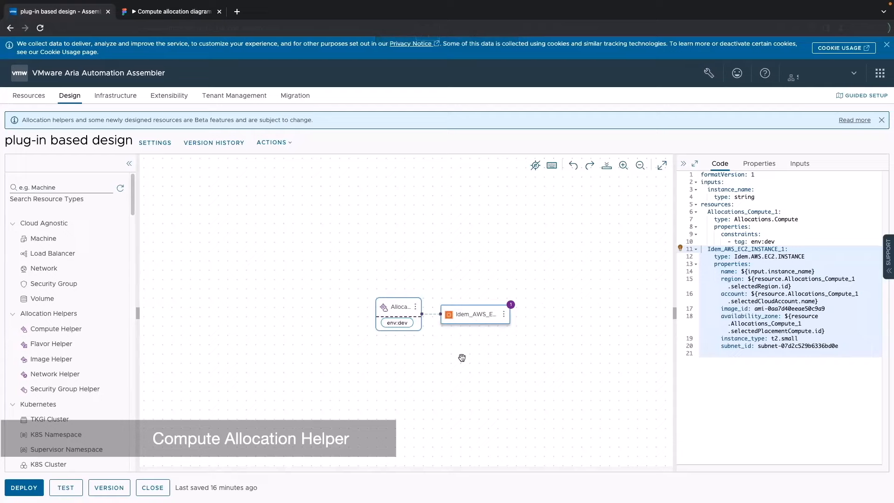
left_click(399, 311)
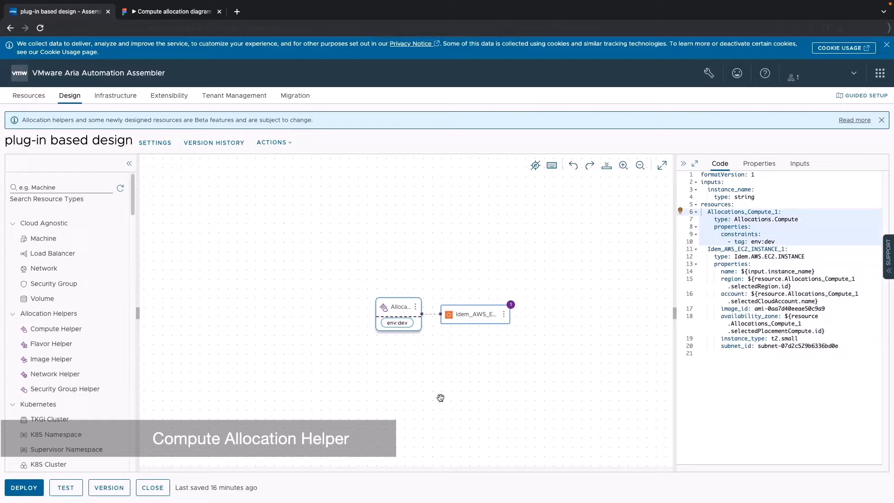
left_click(463, 320)
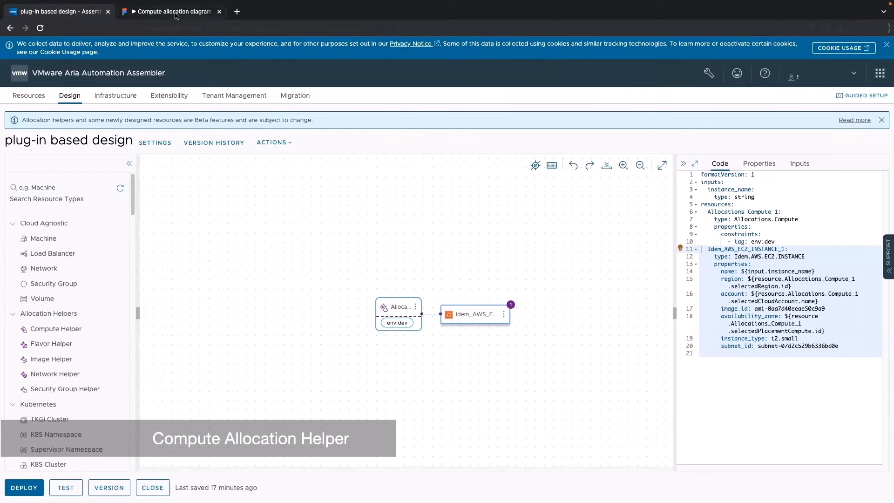
Switch to the compute allocation diagram in Figma, show it full screen and advance it to the Project "Dev" stage.
left_click(175, 12)
left_click(883, 48)
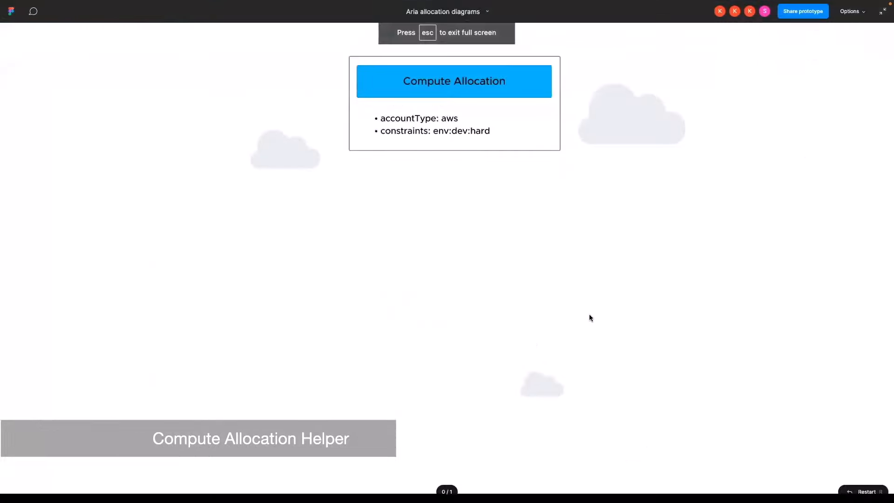
left_click(498, 308)
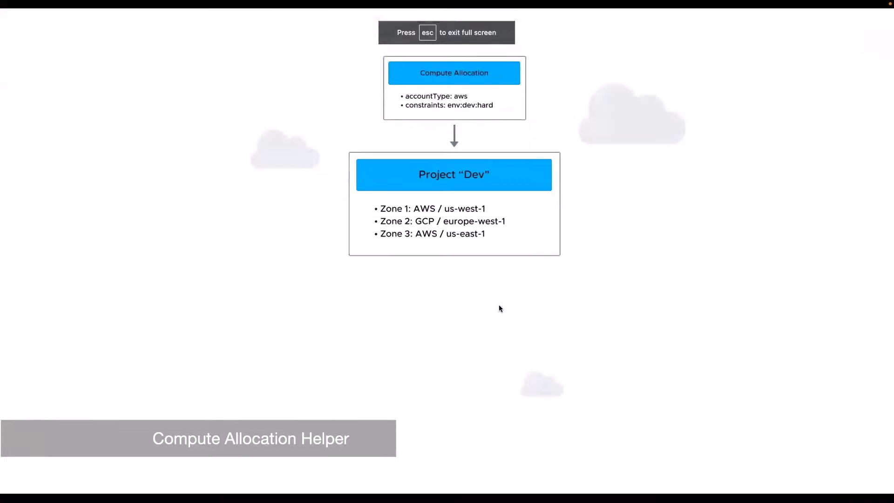
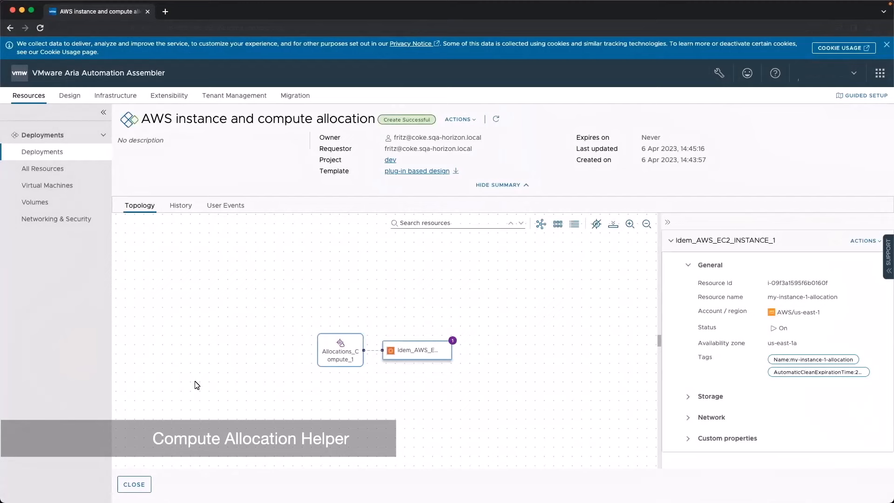
Examine the deployed Compute allocation's selectedCloudAccount, selectedRegion and selectedPlacementCompute outputs, and view the EC2 instance's details.
left_click(325, 354)
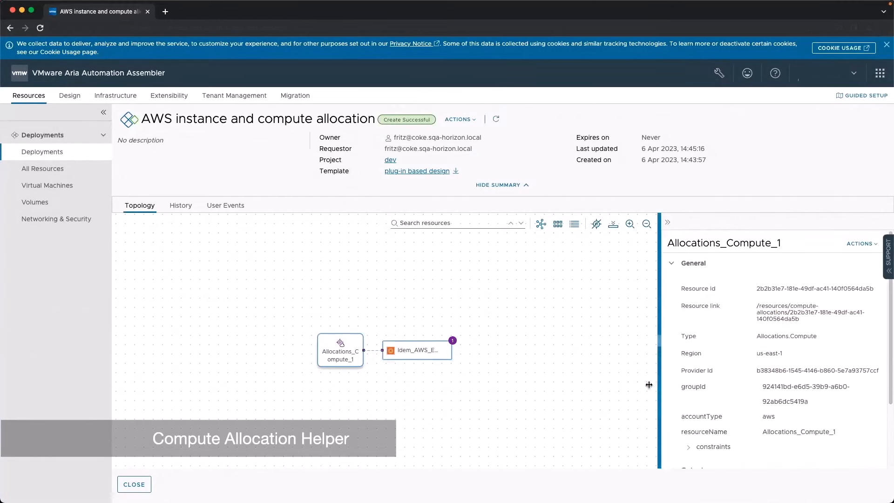
left_click_drag(649, 385, 543, 384)
scroll(608, 394, "down", 3)
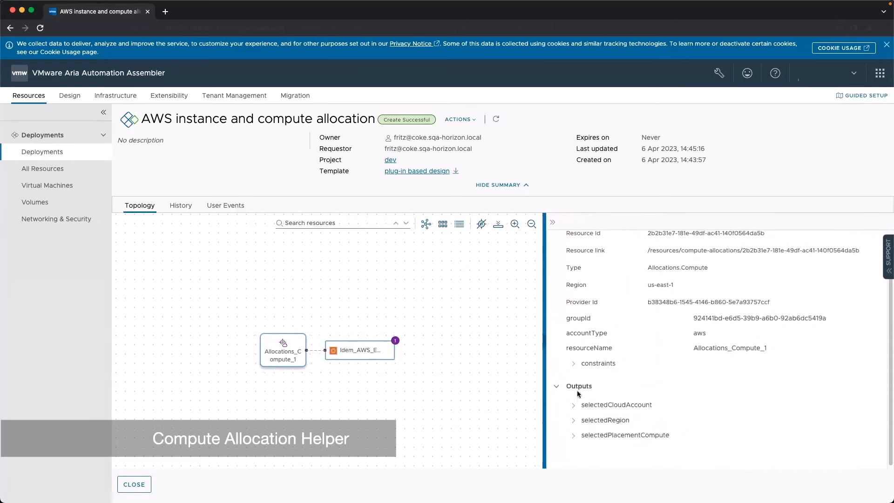
left_click(574, 405)
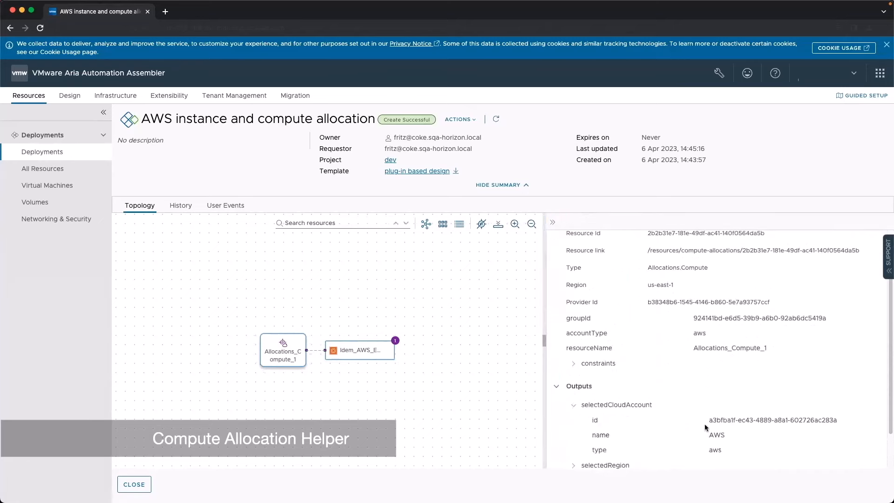
scroll(713, 424, "down", 1)
scroll(712, 425, "down", 2)
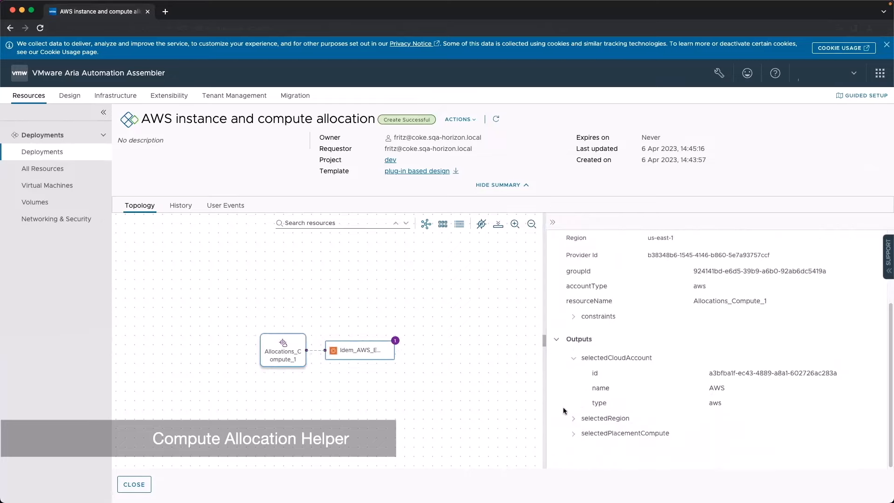
left_click(574, 422)
scroll(710, 403, "down", 2)
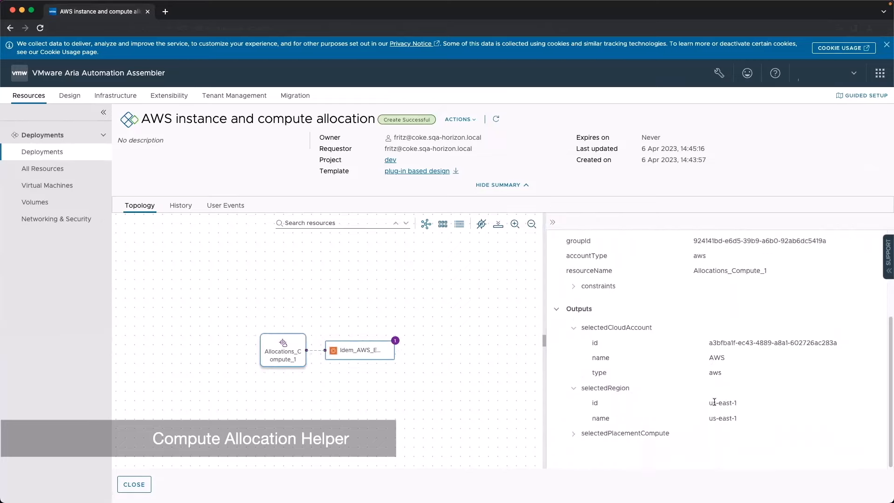
left_click(573, 433)
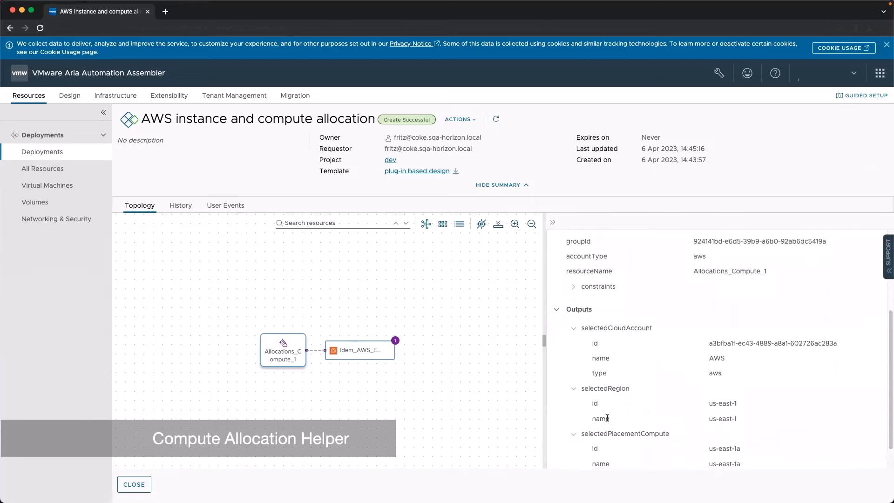
scroll(603, 428, "down", 1)
scroll(607, 417, "down", 1)
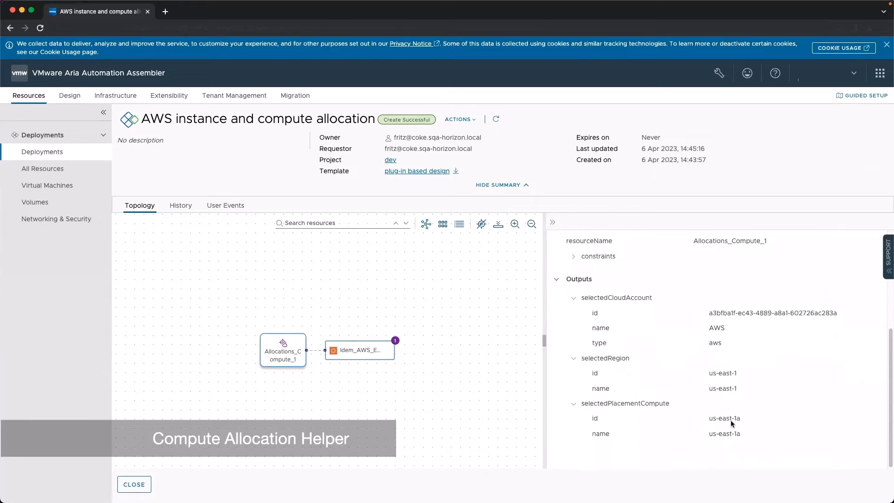
left_click(381, 351)
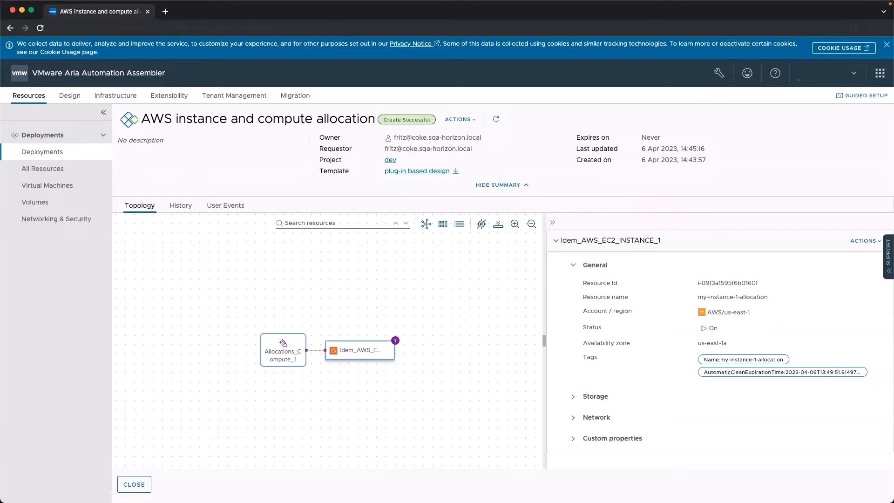
Return to the plug-in based design and add a Flavor allocation helper to the canvas.
left_click(81, 102)
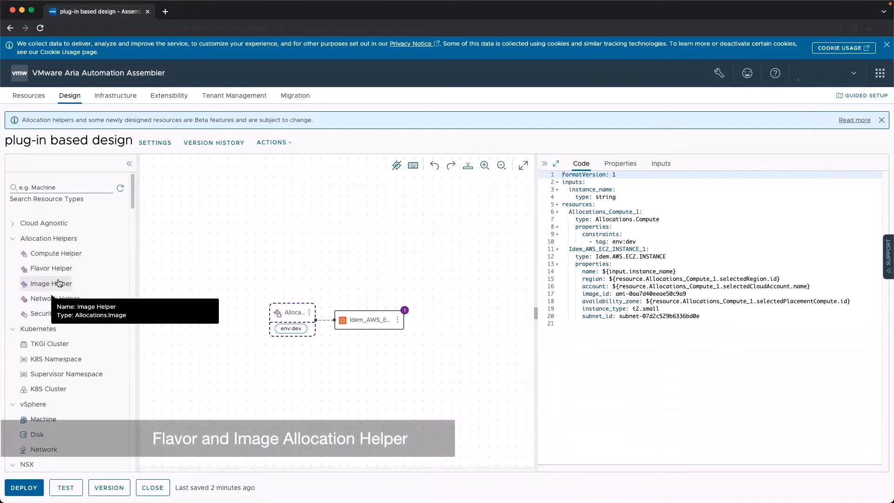
left_click_drag(60, 274, 216, 289)
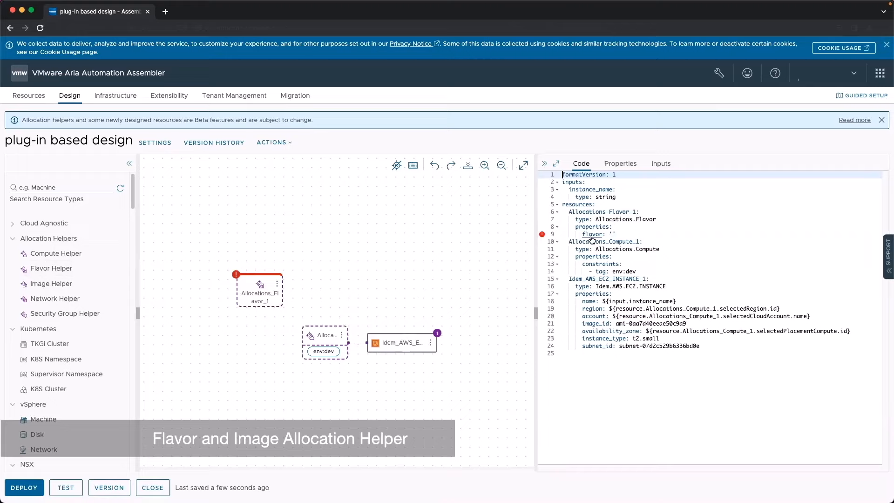
View the schema description of the Flavor helper's flavor property and open the infrastructure's flavor mappings.
mouse_move(591, 238)
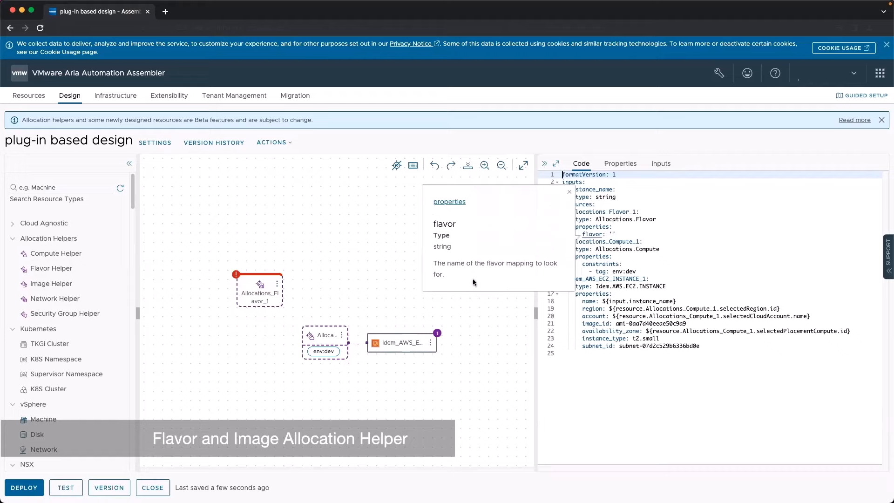
left_click(115, 96)
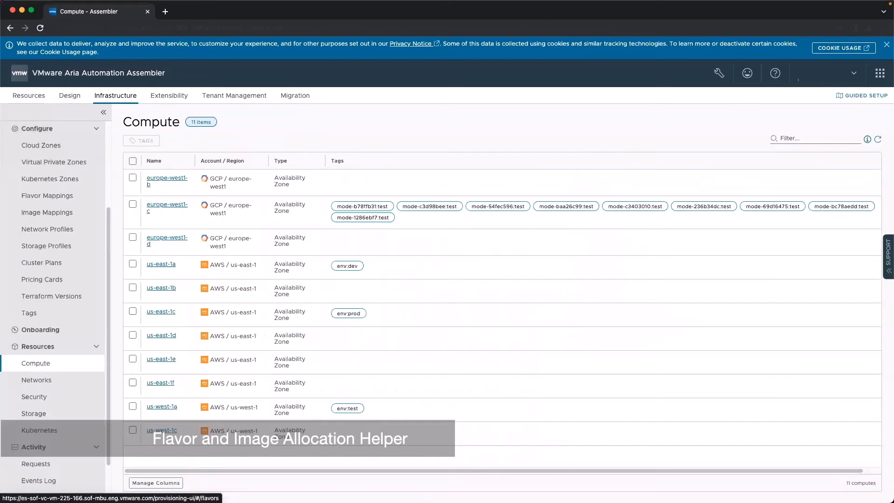
left_click(82, 196)
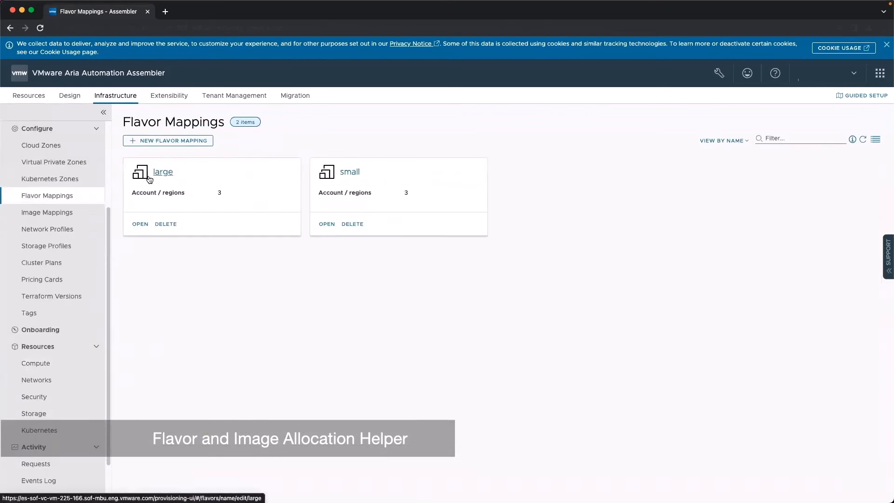
View the small flavor mapping's account and region values, and set the Flavor helper's flavor to 'small' in the plug-in based design.
left_click(335, 179)
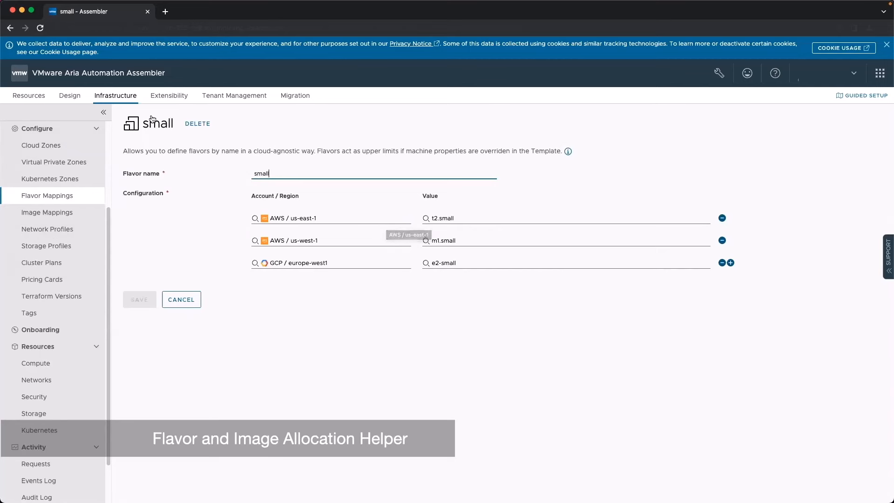
left_click(79, 99)
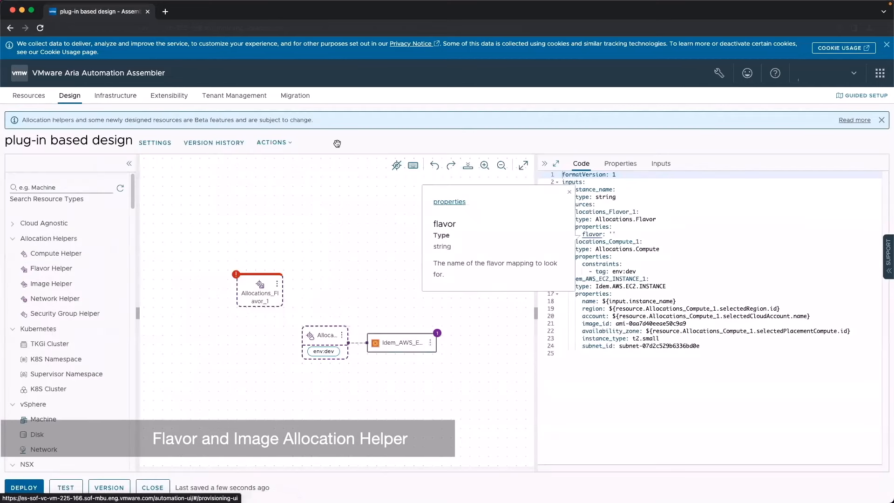
left_click(611, 233)
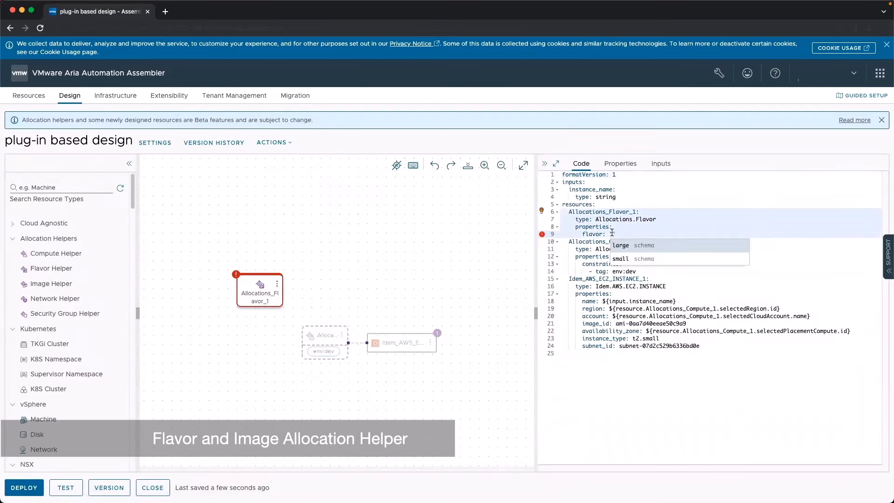
type("'")
left_click(620, 259)
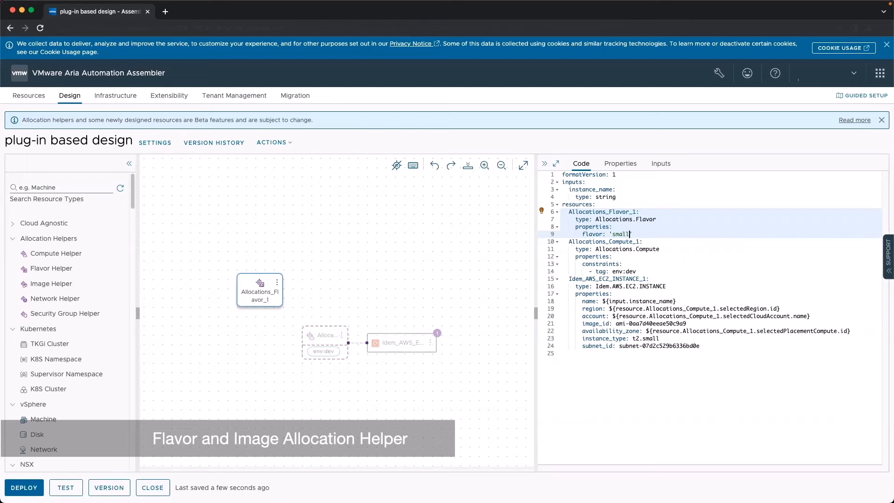
Replace the EC2 instance's instance_type with ${resource.Allocations_Flavor_1.selectedInstanceTypeName}, copied from the Flavor helper's schema.
left_click(667, 339)
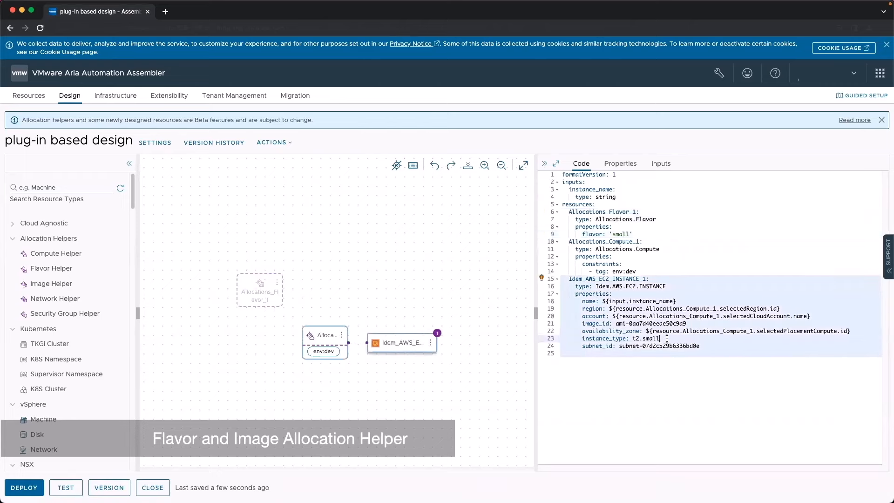
left_click(595, 228)
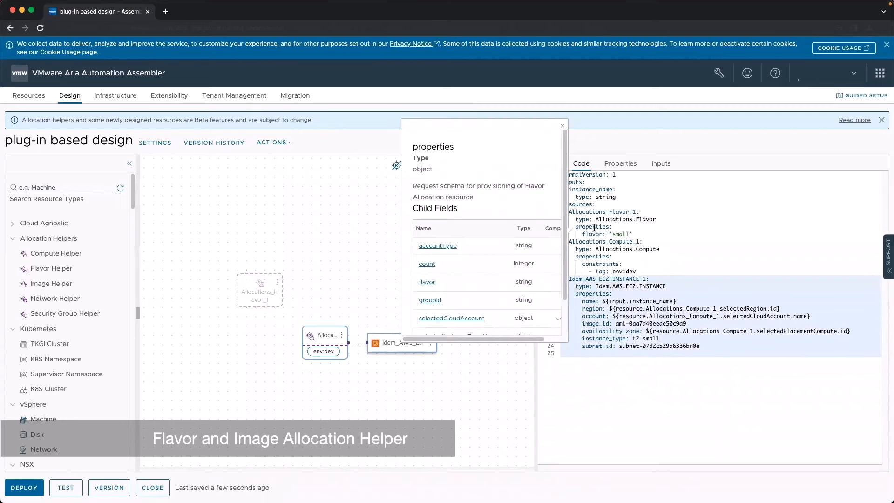
scroll(499, 238, "down", 1)
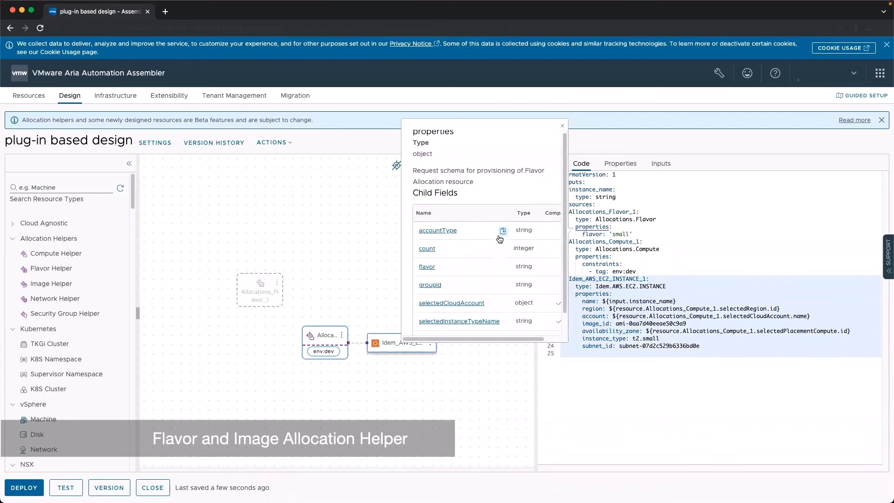
scroll(500, 239, "down", 1)
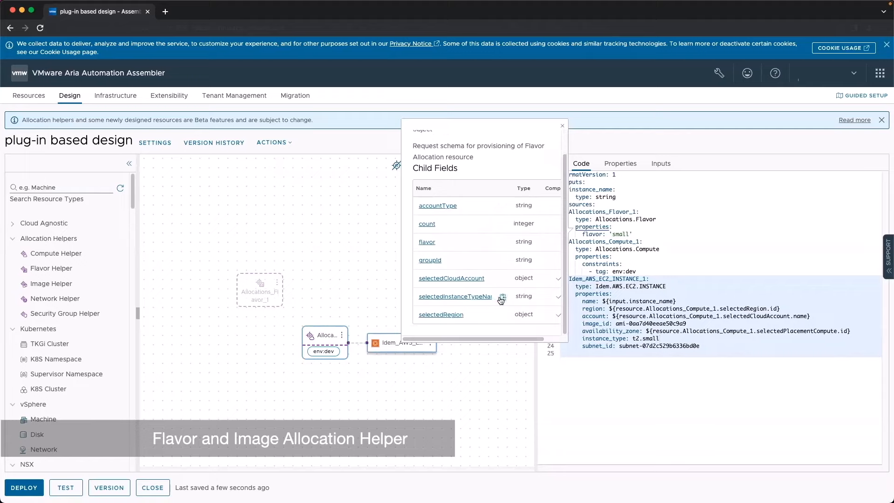
left_click(502, 297)
left_click(633, 339, "shift")
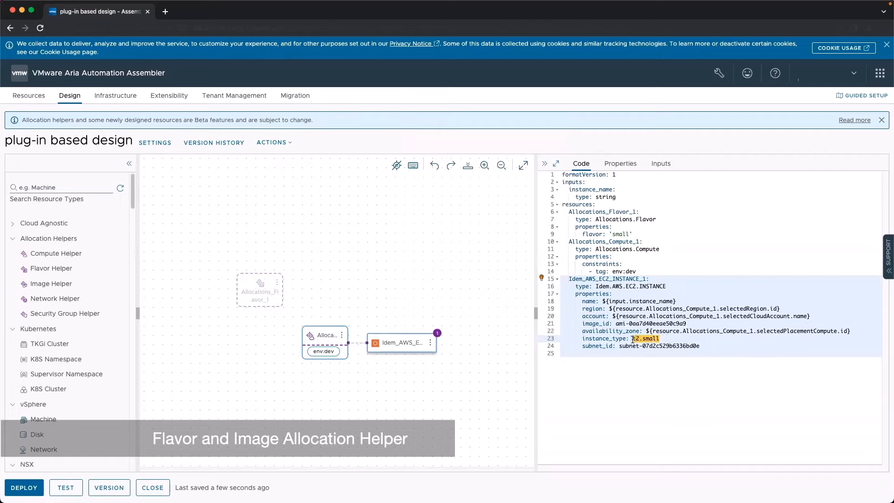
key("super+v")
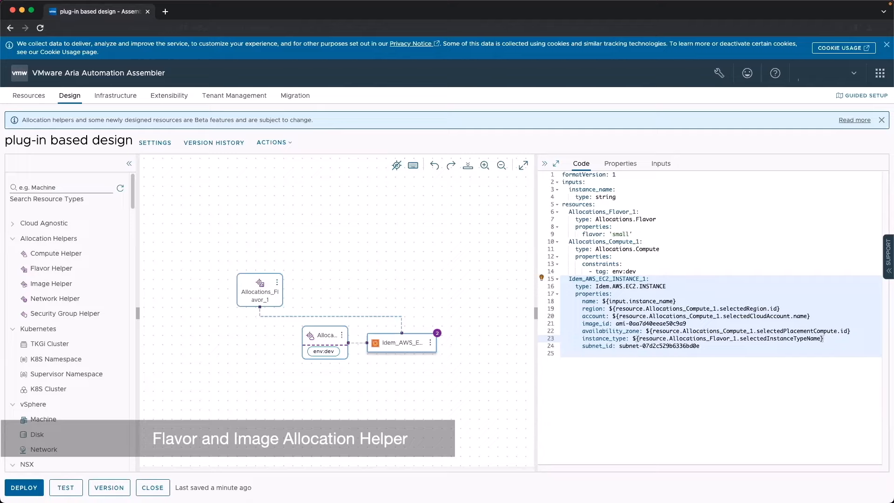
Add an Image allocation helper to the canvas beside the Flavor helper and view the schema description of its image property.
left_click_drag(51, 283, 324, 298)
left_click(207, 336)
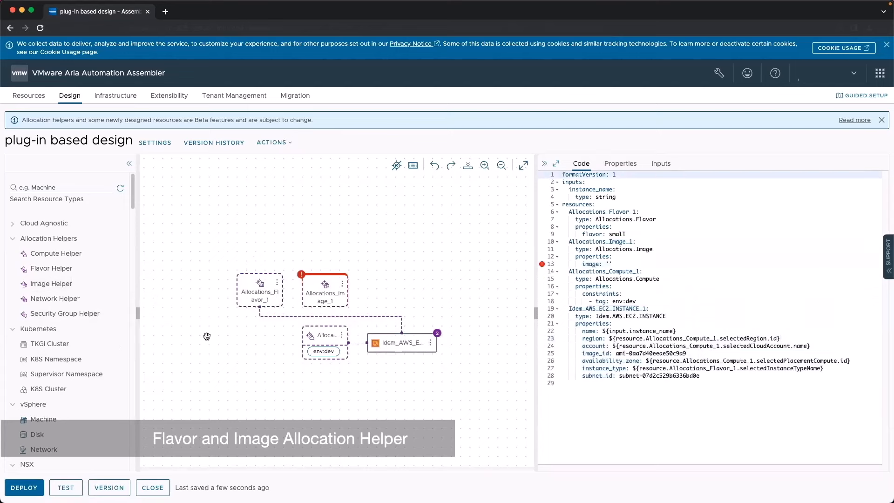
mouse_move(596, 264)
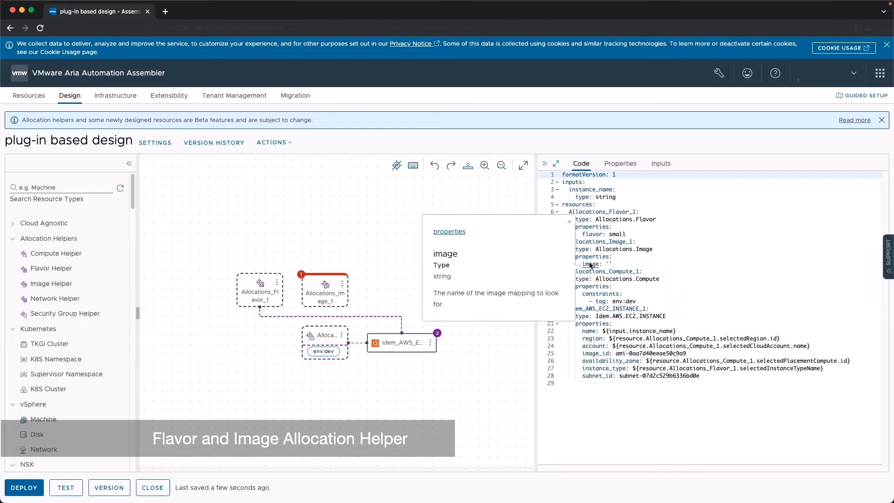
View the ubuntu image mapping in the infrastructure configuration, and set the Image helper's image to 'ubuntu' in the design code.
left_click(138, 101)
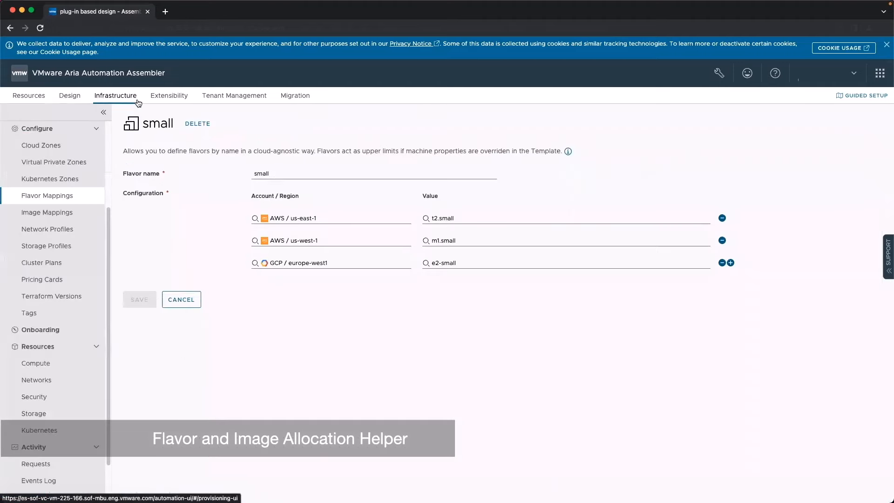
left_click(69, 212)
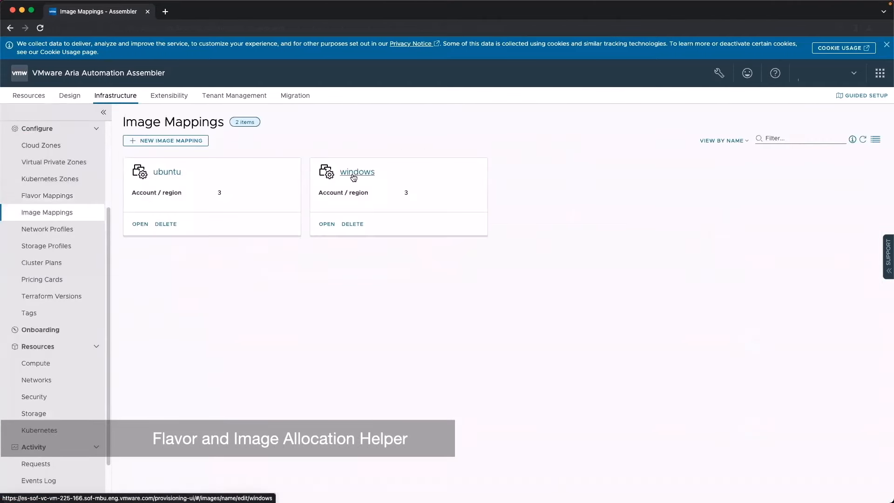
left_click(172, 173)
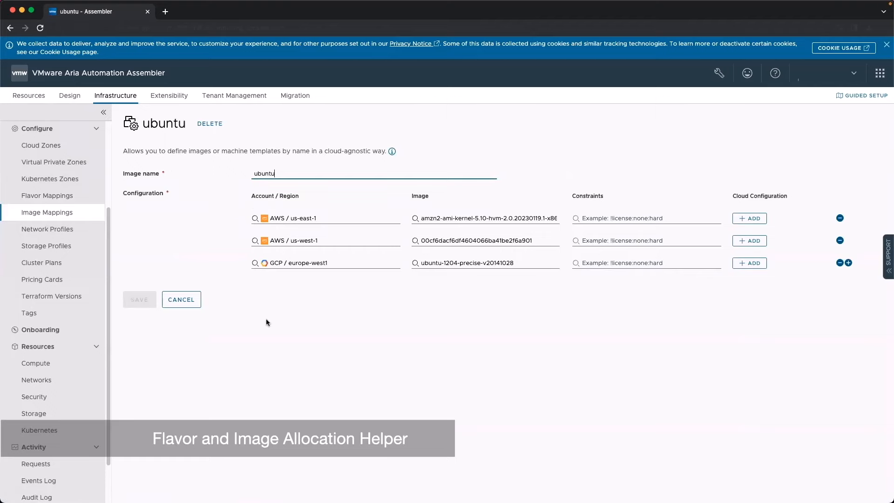
left_click(76, 100)
left_click(611, 264)
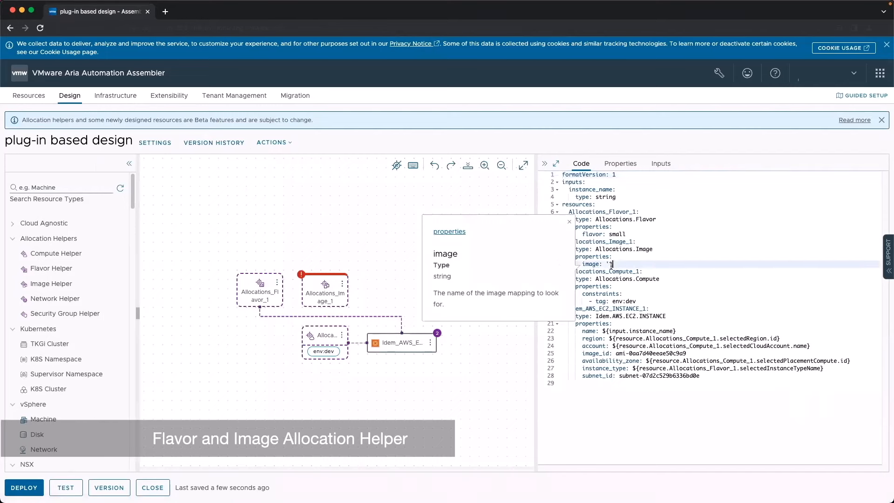
type("ubuntu")
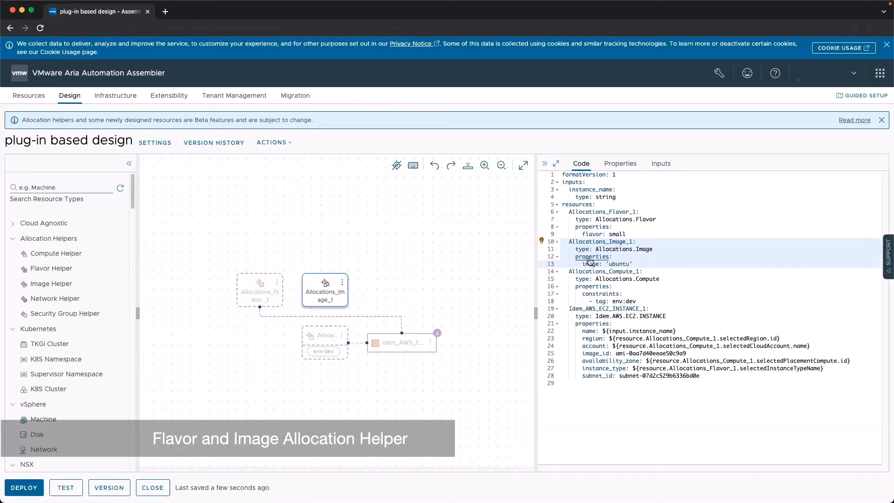
Replace the EC2 instance's image_id with the Image helper's output, ${resource.Allocations_Image_1.selectedImageId}.
mouse_move(590, 256)
scroll(488, 327, "down", 3)
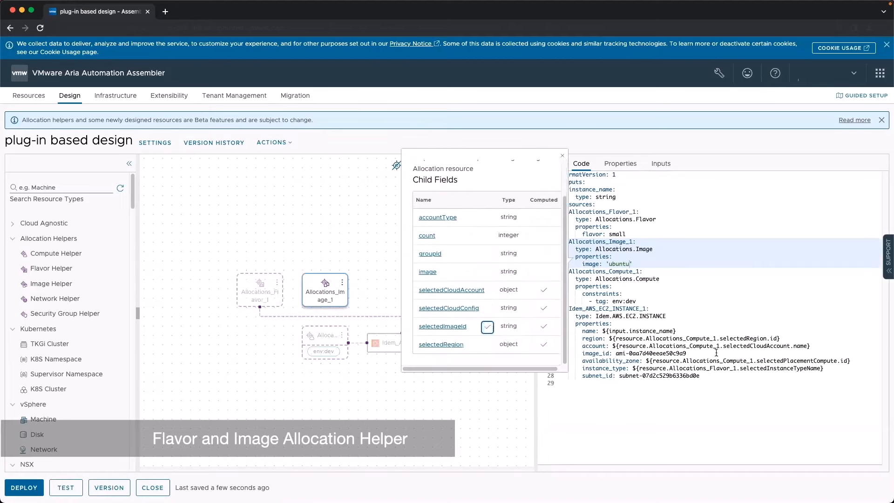
left_click_drag(687, 354, 615, 353)
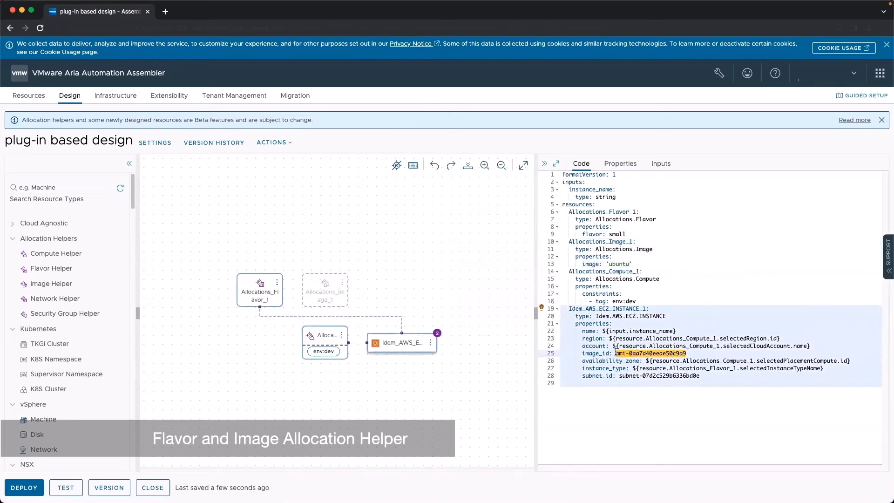
type("${resource.Allocations_Image_1.selectedImageId}")
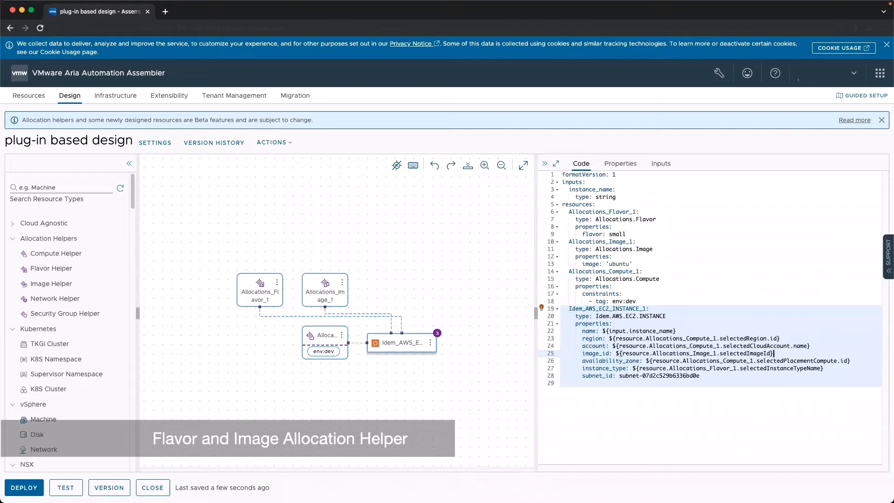
Create a new version of the template and set up a new deployment named "AWS instance with 3 allocation helpers" from the current draft.
left_click(109, 487)
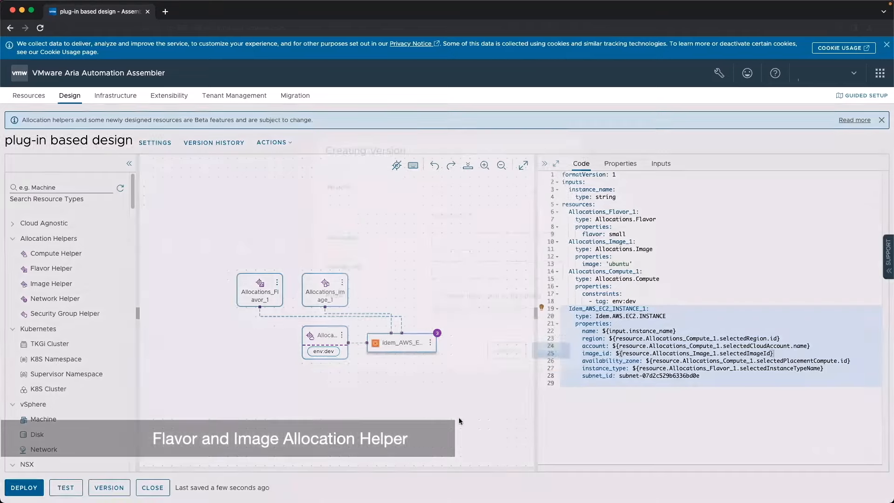
left_click(543, 403)
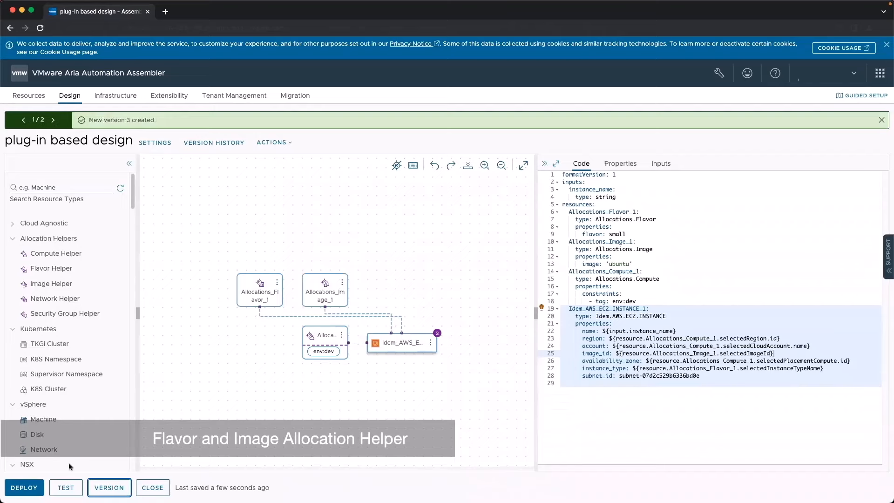
left_click(23, 487)
left_click(489, 214)
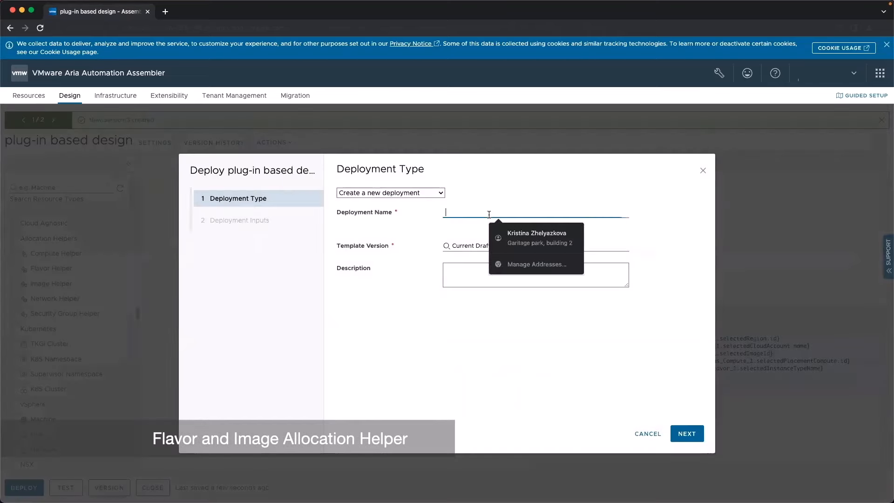
type("AWS")
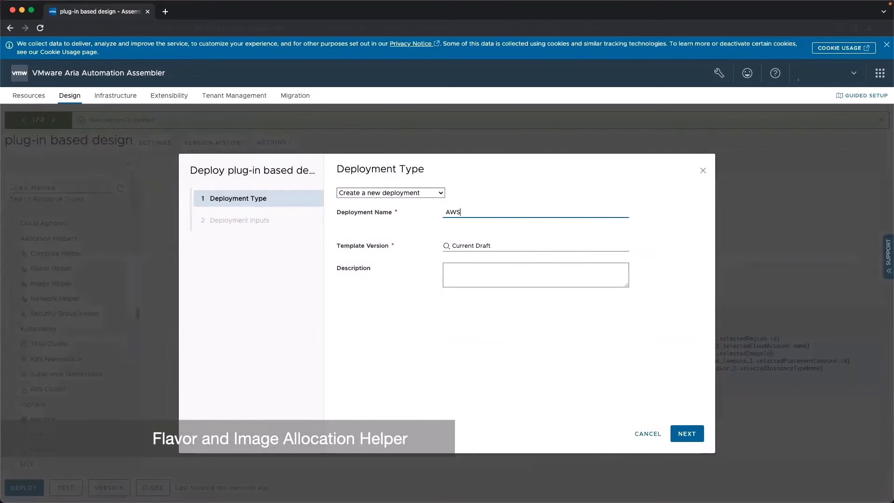
type(" instance")
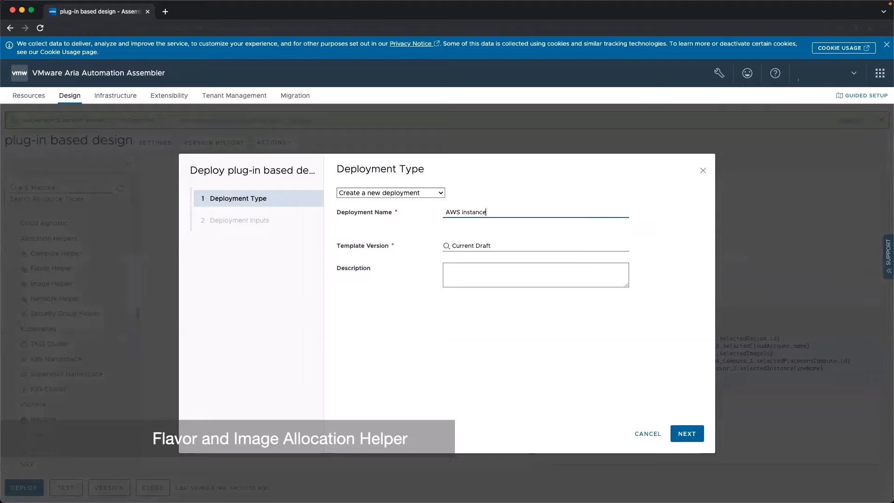
type(" with 3 allocation helpers")
left_click(687, 433)
Enter my-instance-3-alloc as the deployment's instance name and deploy the template.
left_click(450, 202)
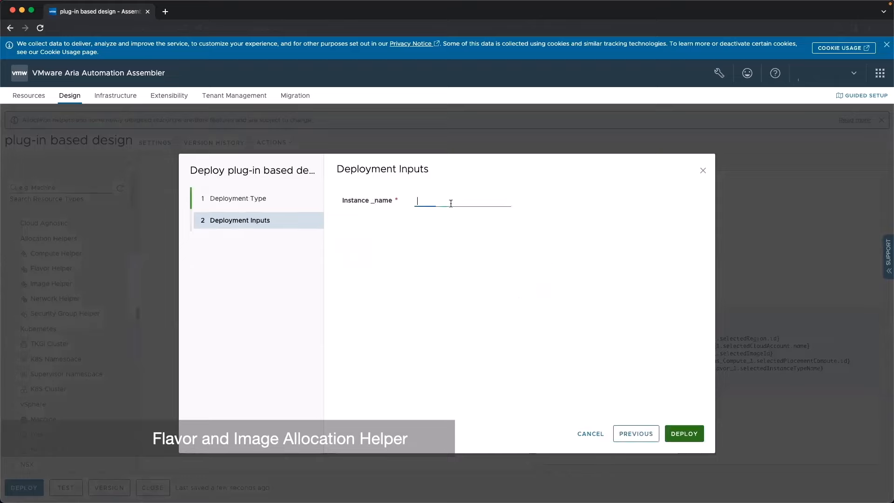
left_click(475, 255)
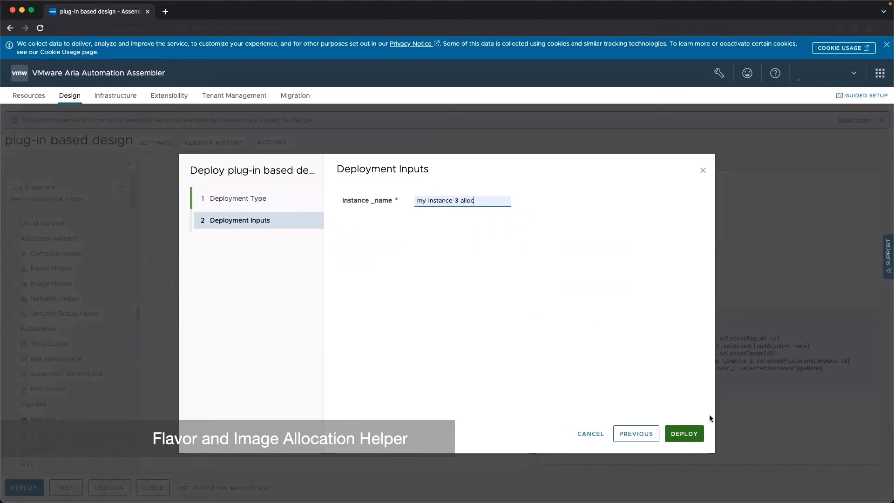
left_click(680, 434)
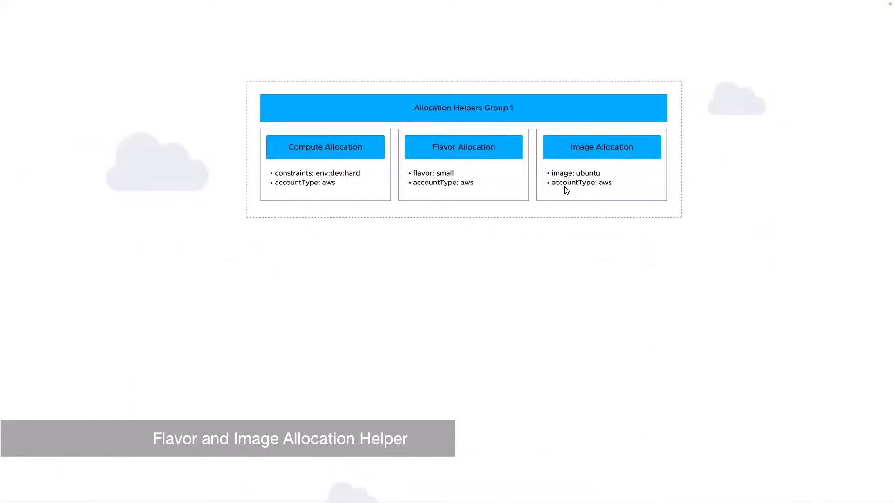
Leave the full-screen diagram, switch to the plug-in based design and highlight the EC2 instance, Flavor, Image and Compute resources in turn.
key("super+ctrl+f")
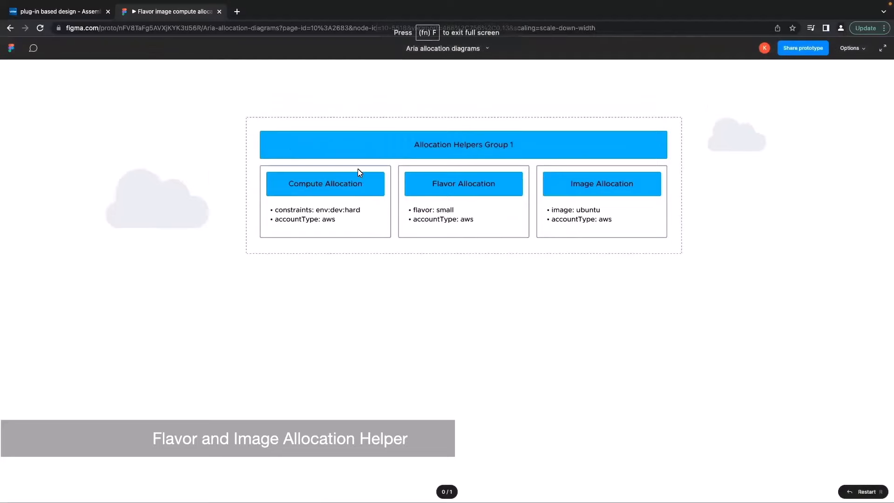
left_click(29, 15)
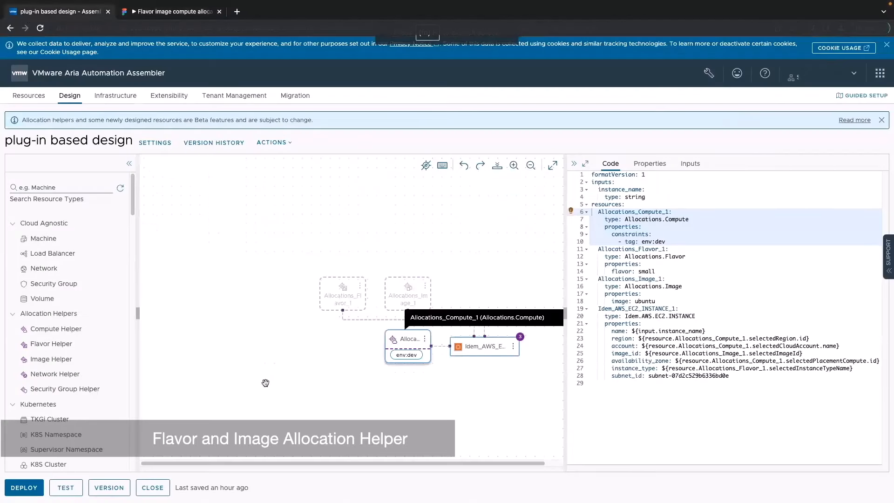
left_click(469, 348)
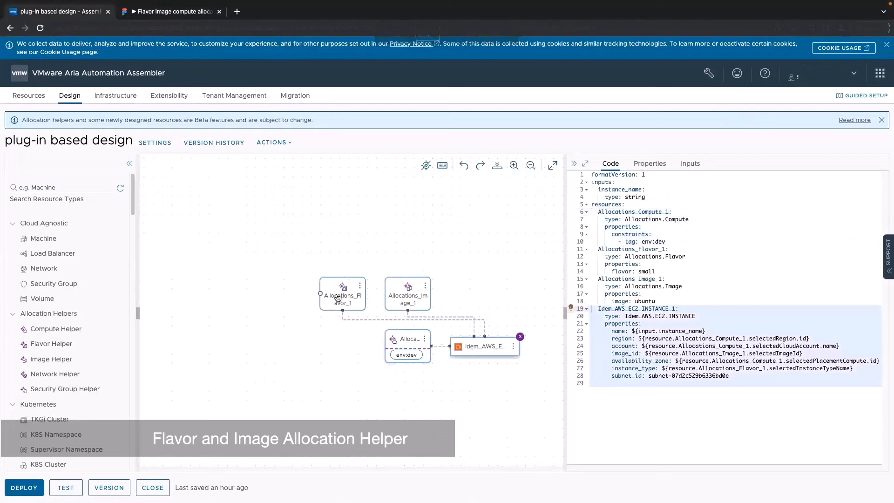
left_click(338, 298)
left_click(406, 297)
left_click(392, 342)
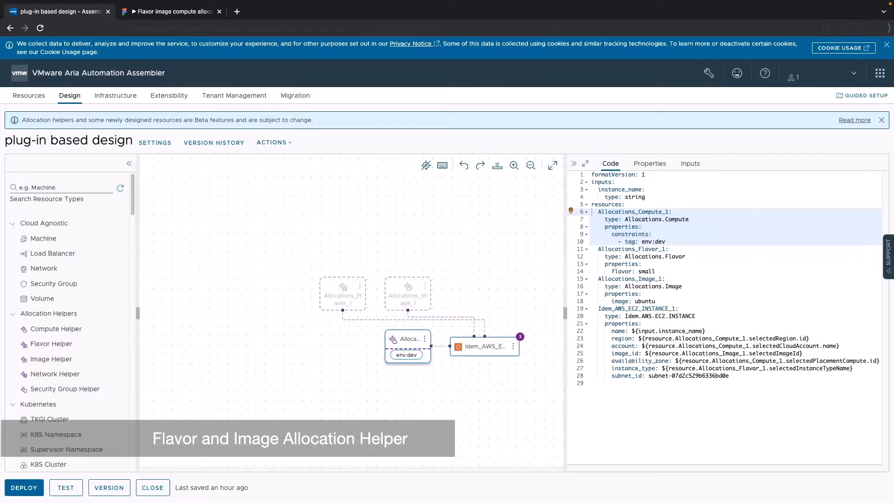
Switch to the flavor, image and compute allocation diagram in Figma and show it full screen.
left_click(185, 14)
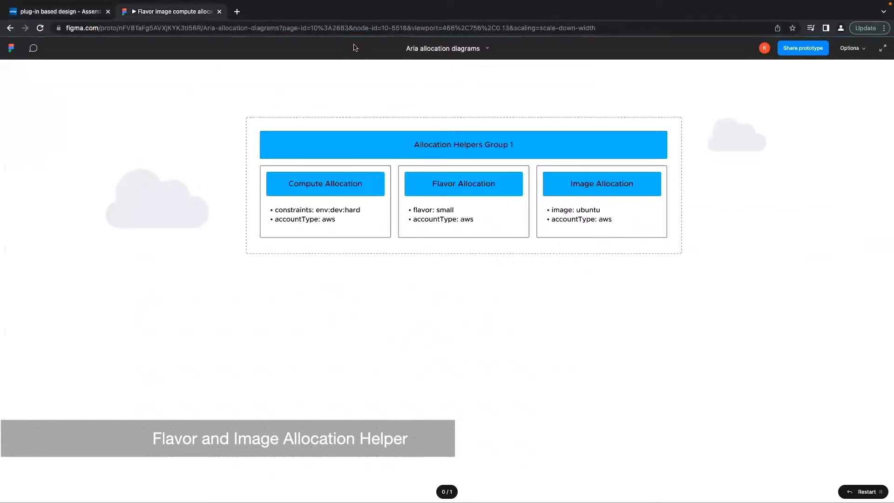
left_click(882, 47)
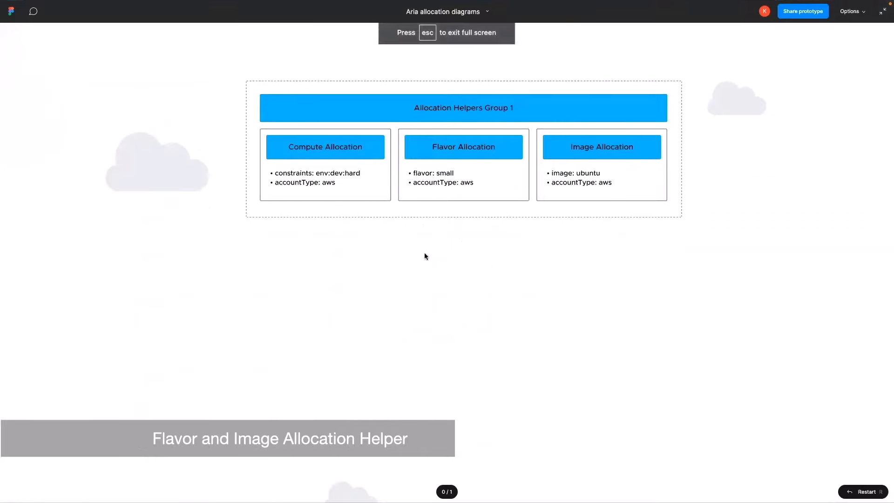
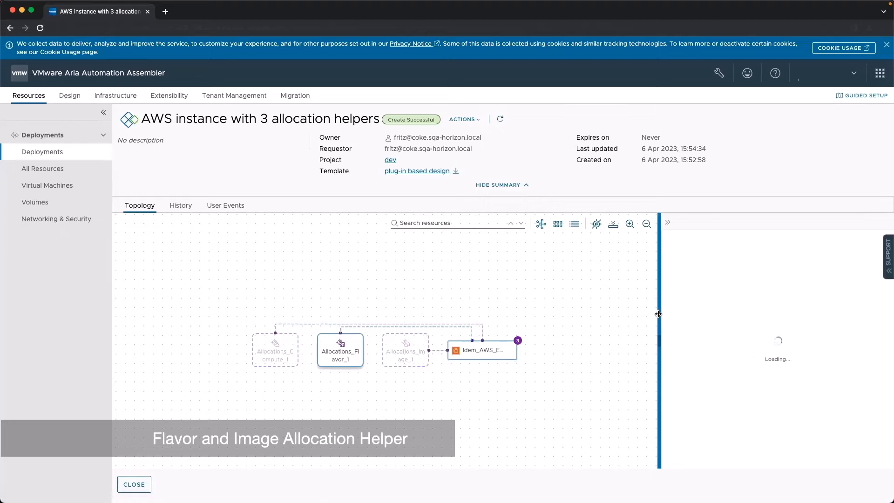
Widen the details of the deployed Flavor allocation and examine its outputs, expanding the selected cloud account and selected region.
left_click_drag(658, 314, 573, 315)
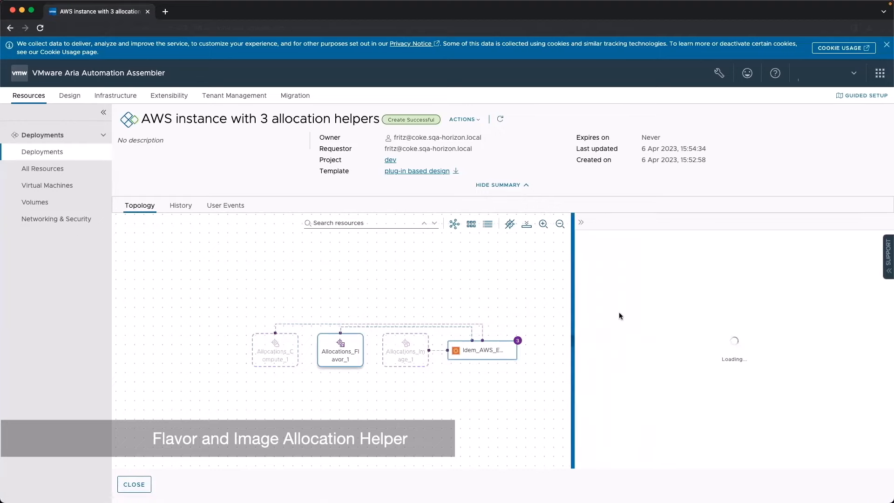
scroll(622, 315, "down", 3)
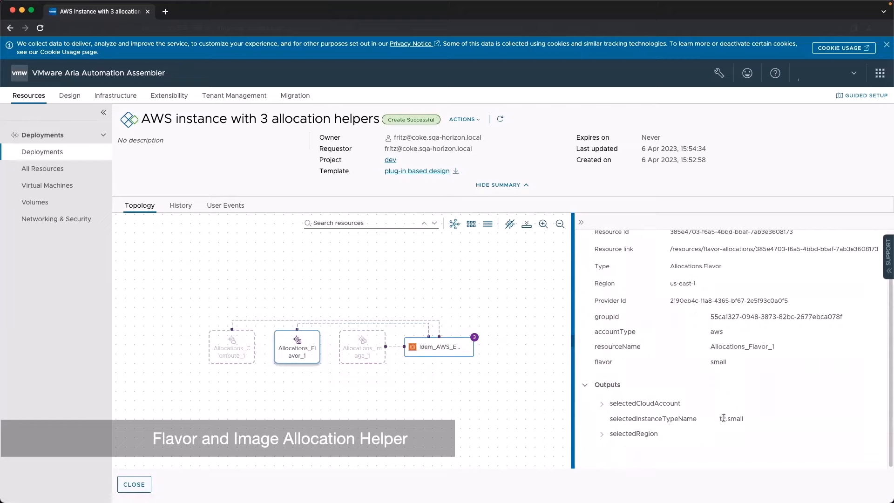
left_click(601, 403)
scroll(741, 426, "down", 1)
scroll(741, 426, "down", 2)
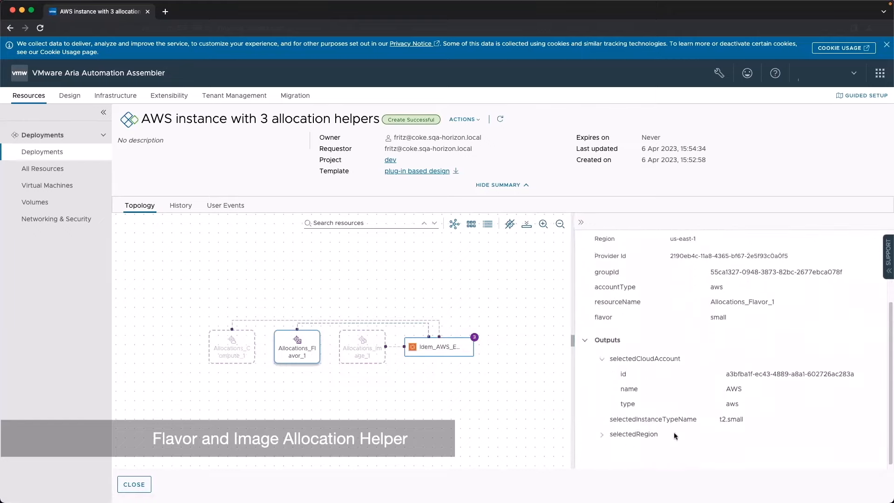
left_click(601, 433)
scroll(663, 426, "down", 2)
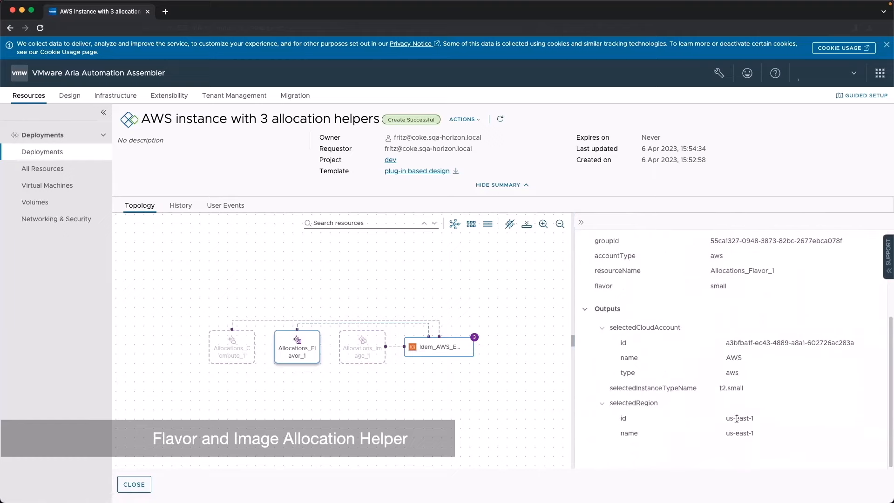
View the deployed Image allocation's outputs and copy its selectedImageId value.
left_click(355, 351)
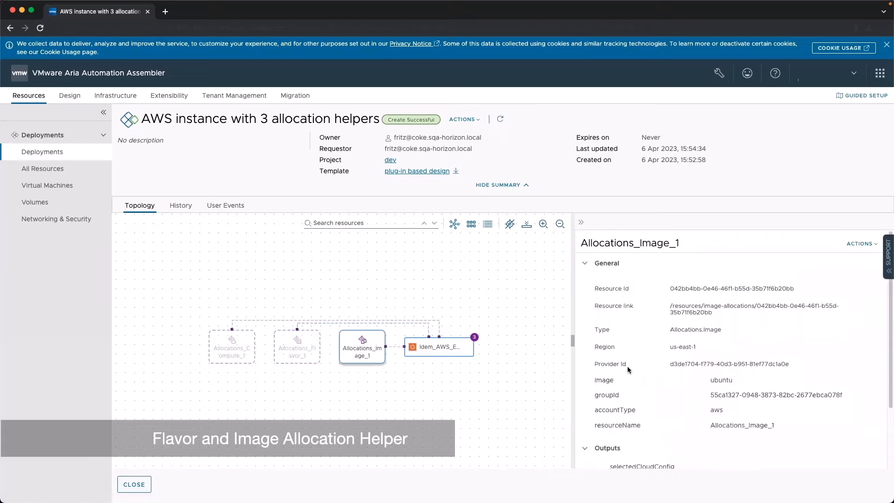
scroll(627, 368, "down", 5)
left_click_drag(717, 417, 802, 424)
key("super+c")
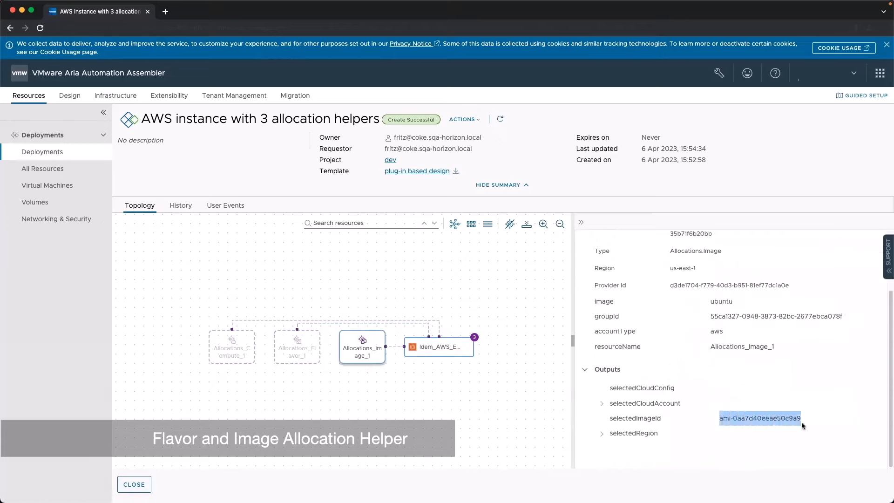
Look up the copied image ID in the image selection for AWS / us-east-1 of the ubuntu image mapping.
left_click(115, 96)
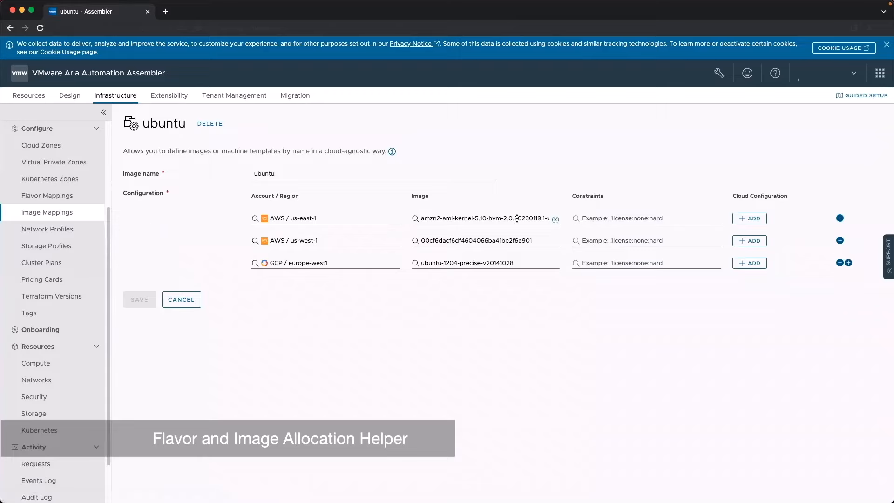
left_click(444, 218)
left_click(490, 268)
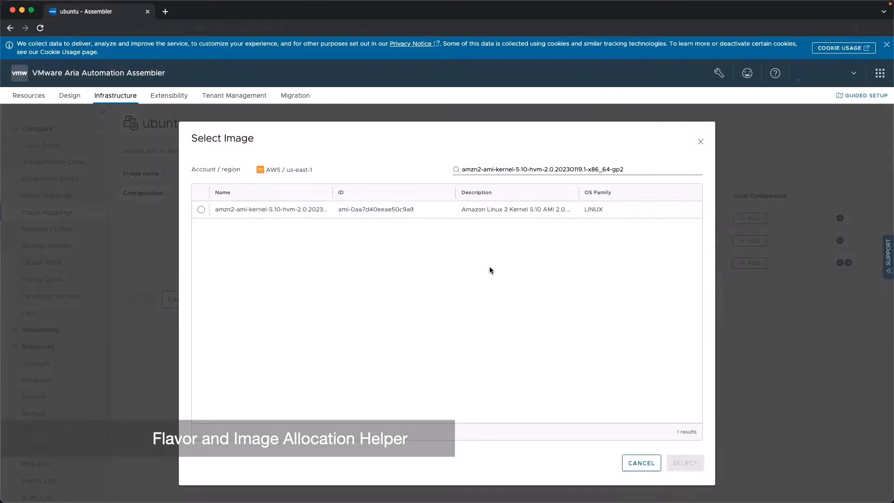
key("super+f")
key("super+v")
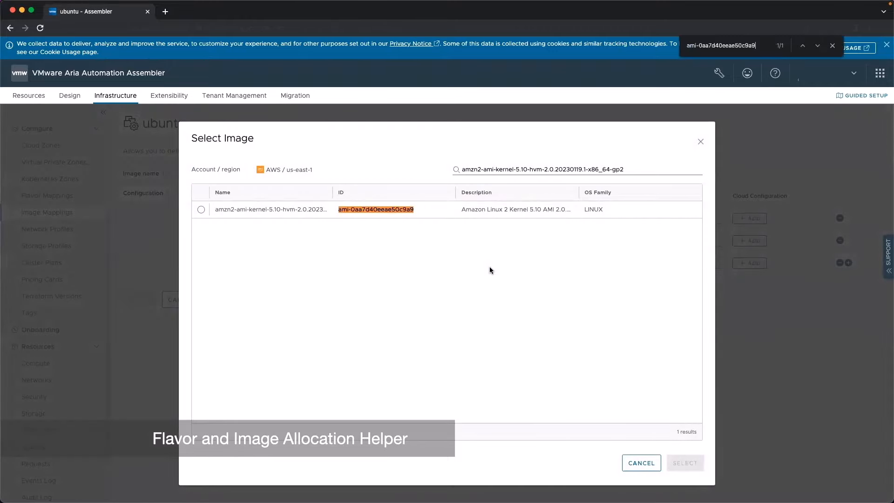
Find the same image ID in the custom properties of the deployed EC2 instance and check its image and instance type.
left_click(45, 93)
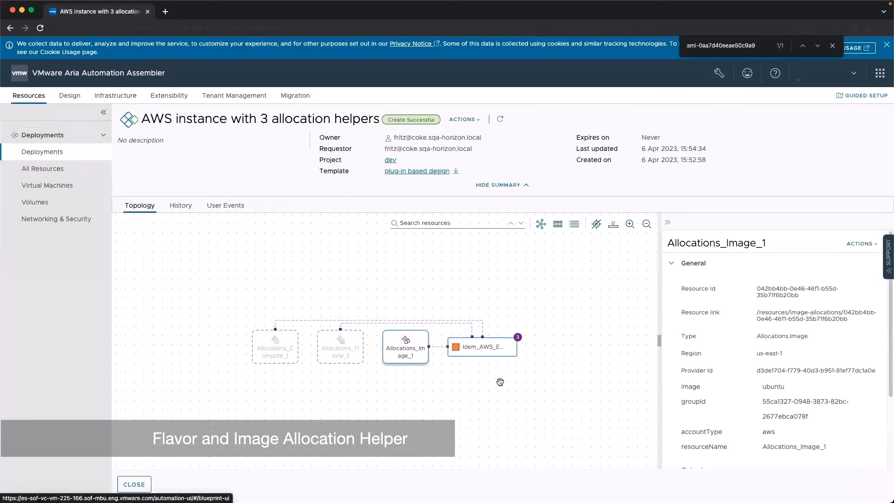
left_click(482, 347)
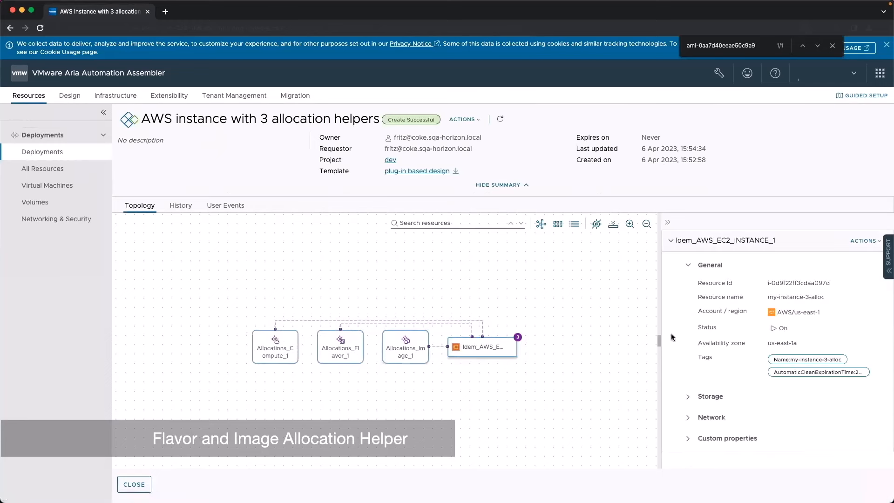
left_click_drag(657, 327, 544, 330)
left_click(573, 438)
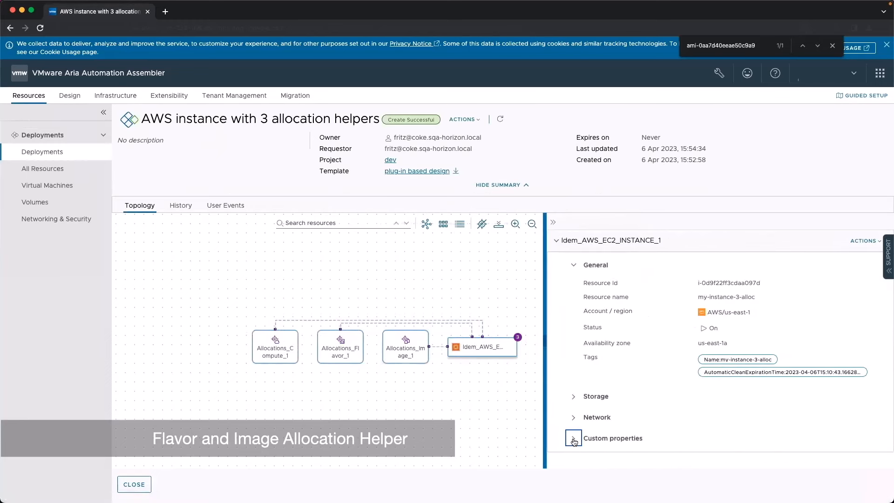
left_click(762, 48)
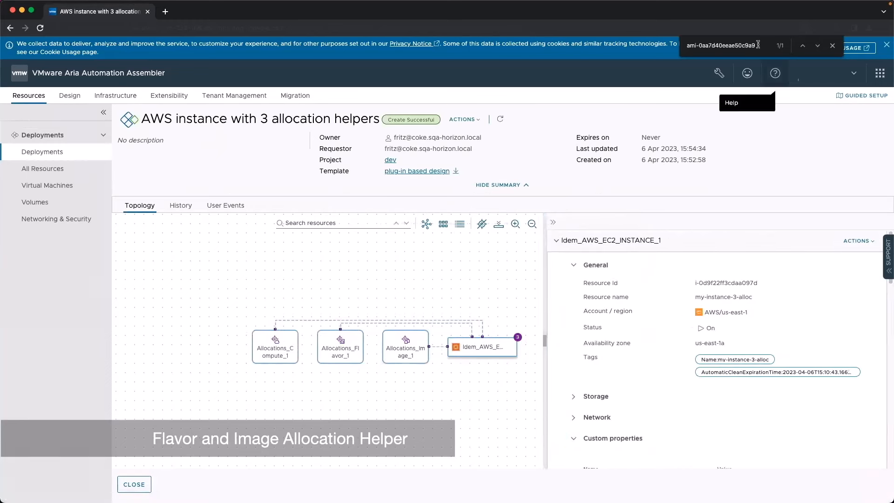
key("Return")
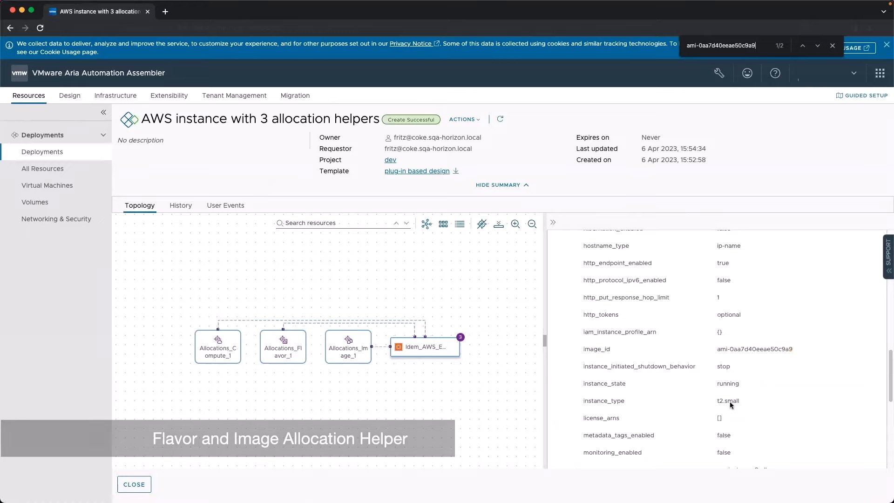
Return to the plug-in based design, close the page search and add a Network Helper above the EC2 instance, selecting it.
left_click(71, 98)
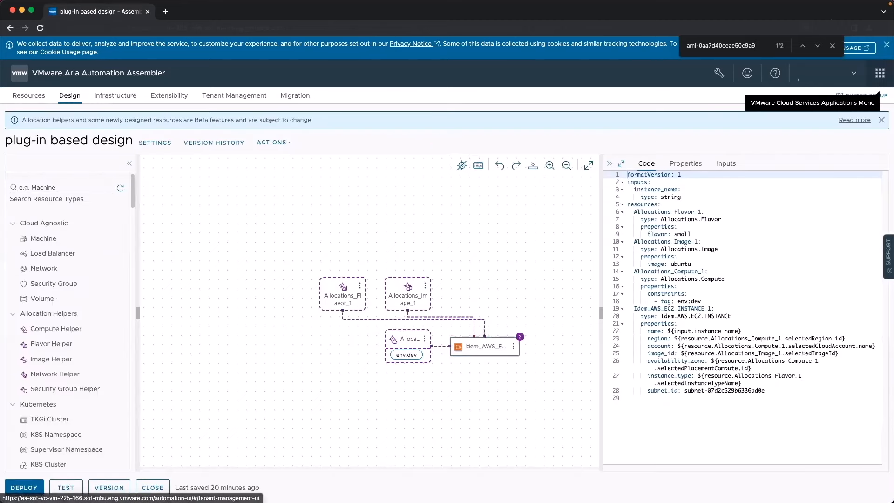
left_click(832, 46)
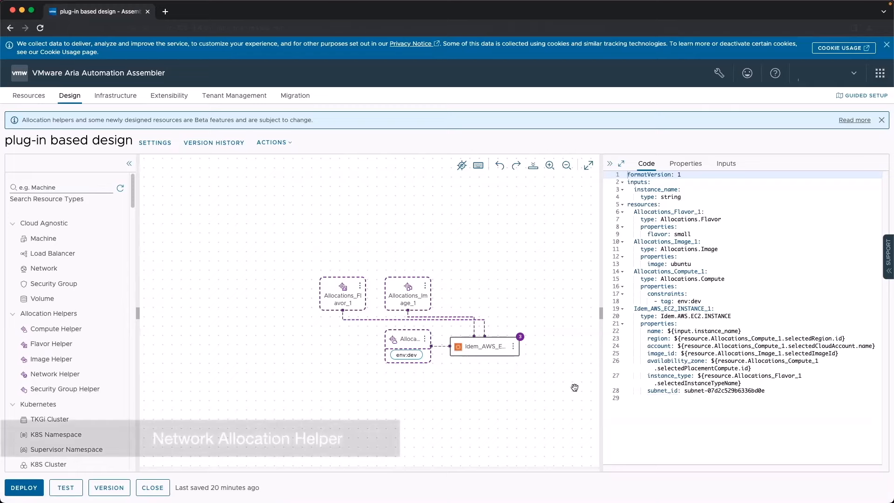
left_click(12, 226)
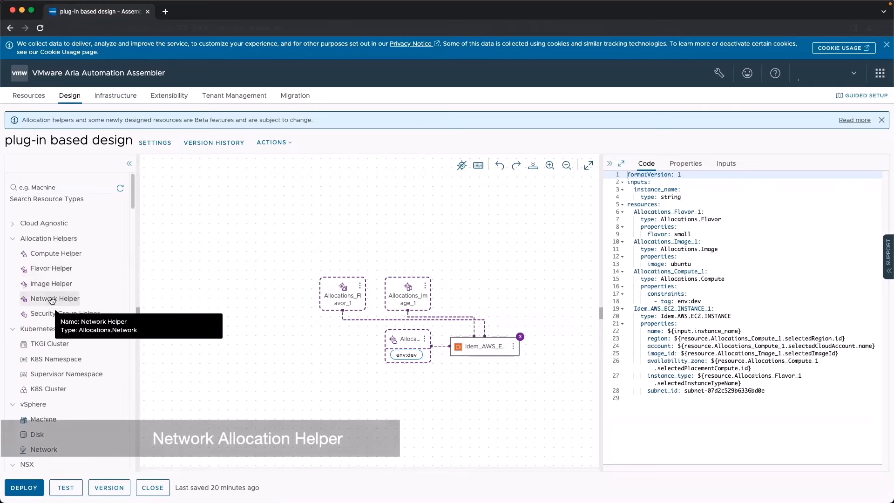
left_click_drag(52, 300, 433, 291)
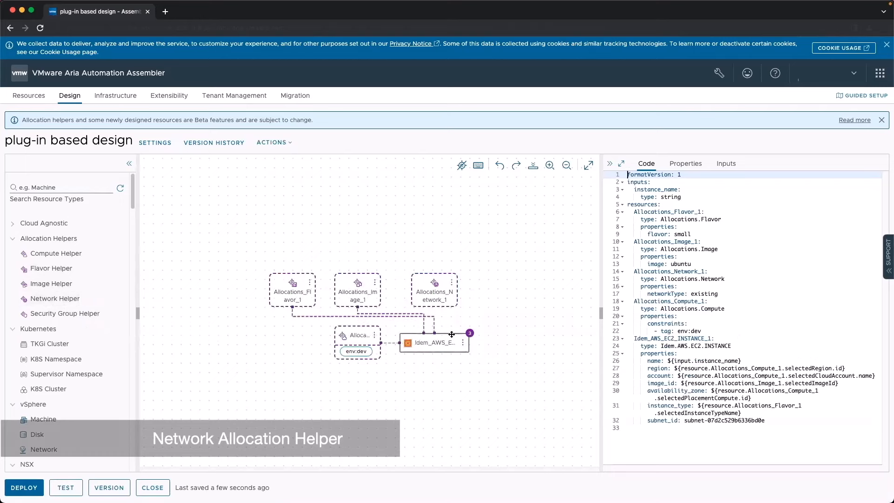
left_click(432, 291)
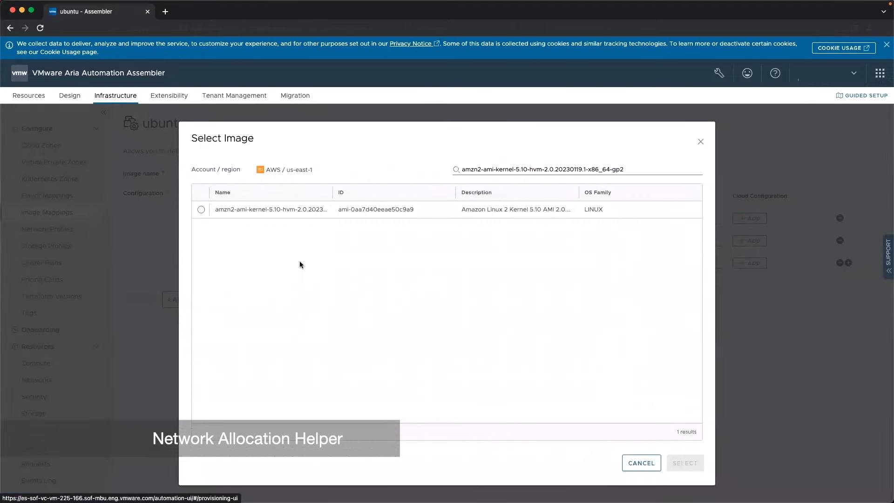
Cancel the image selection and examine the networks of the network profile "np with default network", closing the profile unchanged.
left_click(641, 463)
left_click(31, 233)
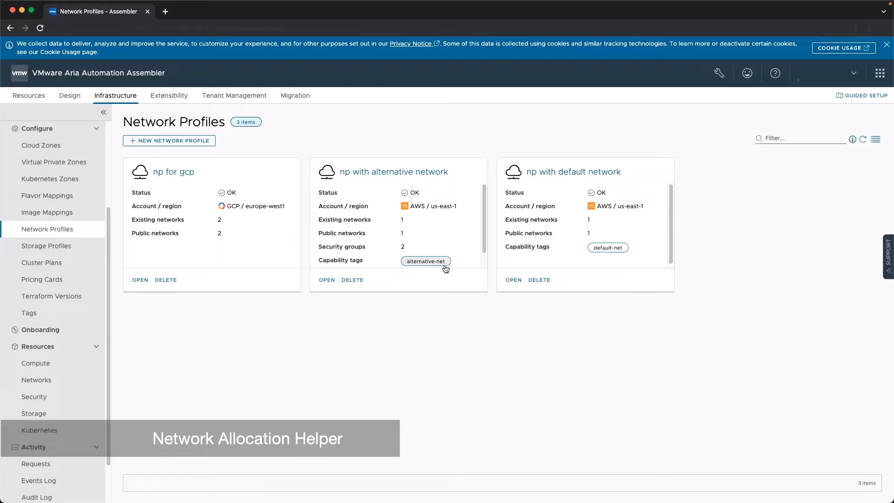
left_click(549, 172)
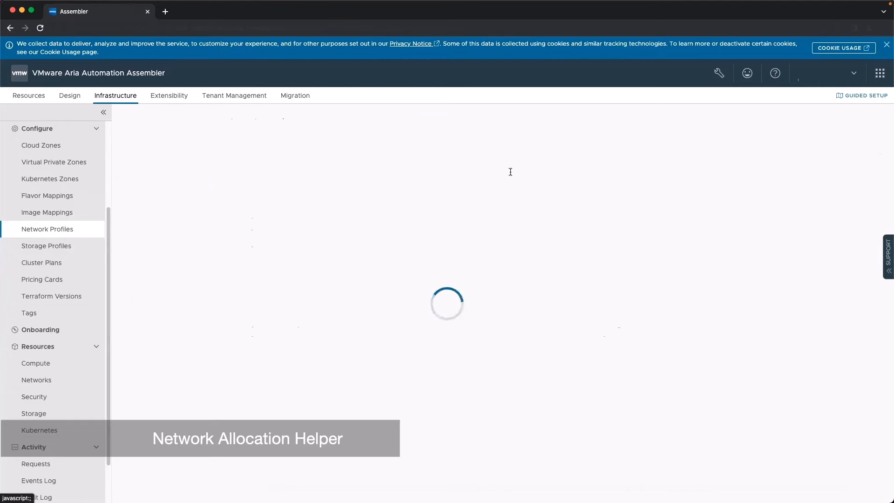
left_click(192, 145)
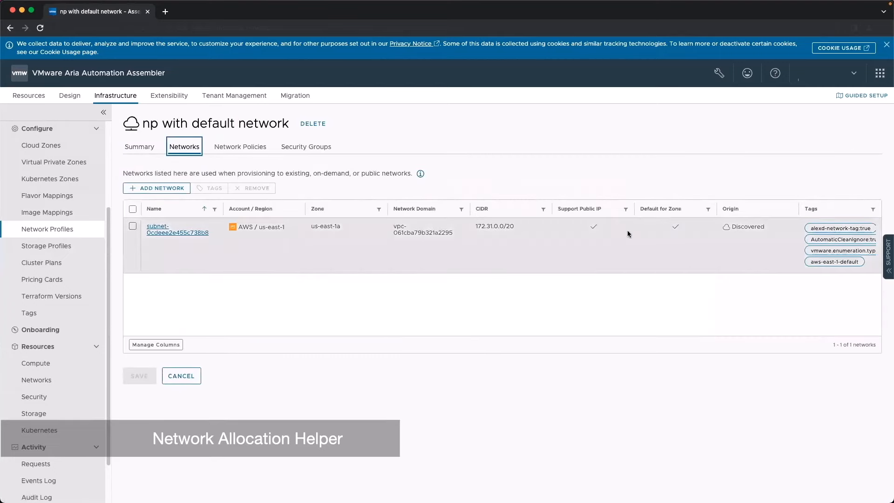
left_click(182, 375)
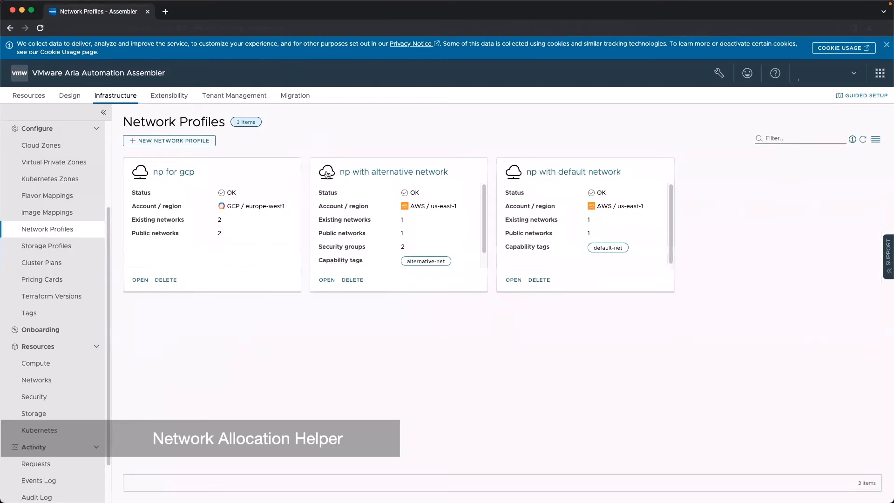
Examine the networks and capability tags of the network profile "np with alternative network".
left_click(387, 171)
left_click(184, 145)
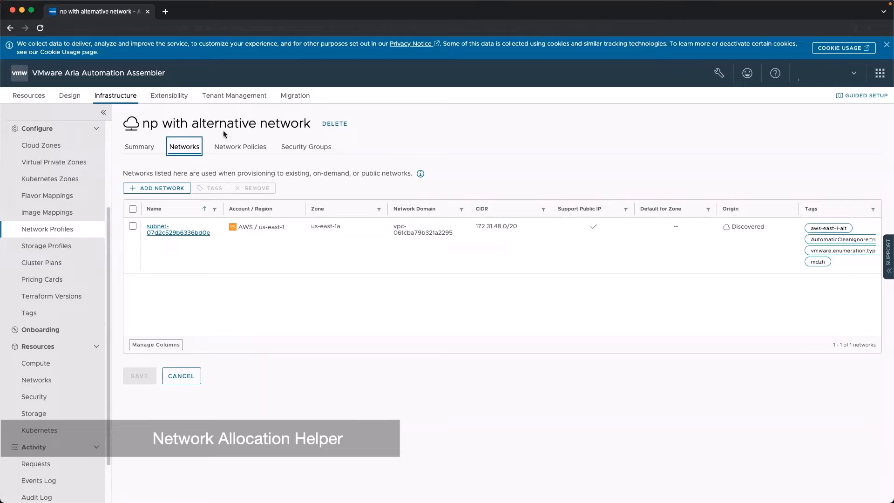
left_click(145, 146)
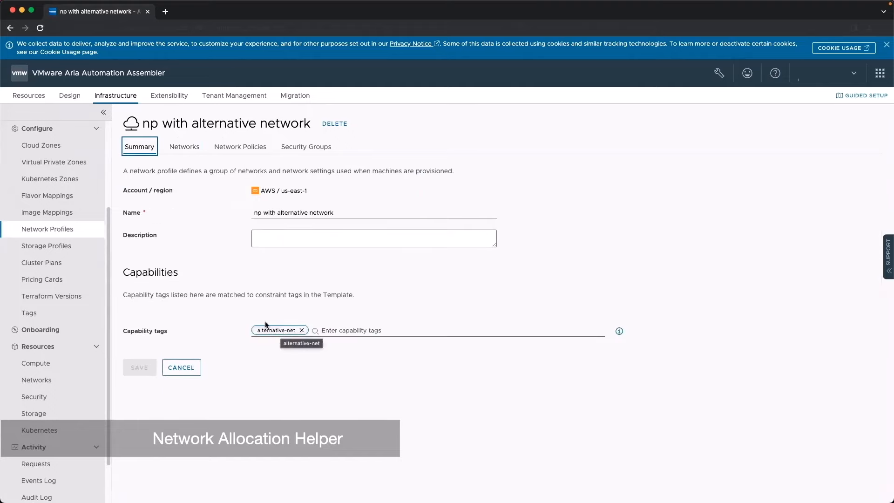
Back in the template code, add a constraint with the tag alternative-net to the Allocations_Network_1 resource.
left_click(66, 99)
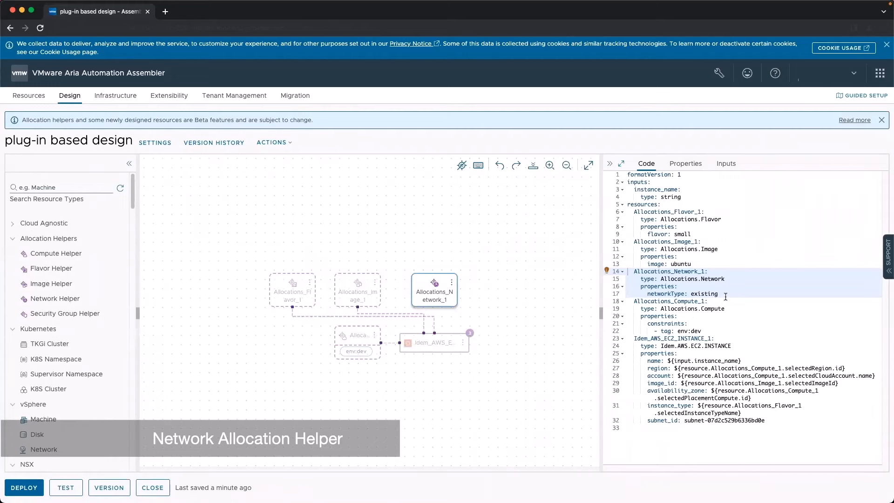
left_click(725, 296)
key("Return")
type("c")
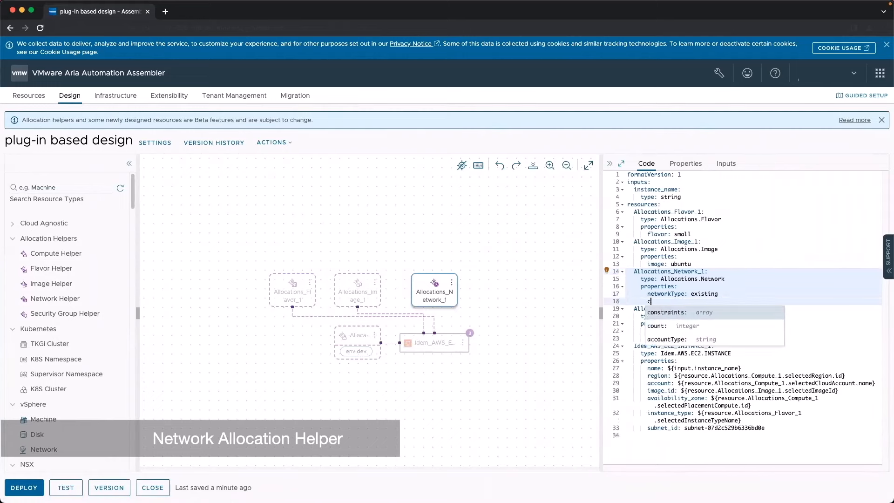
type("o")
key("Return")
key("Return")
type("- t")
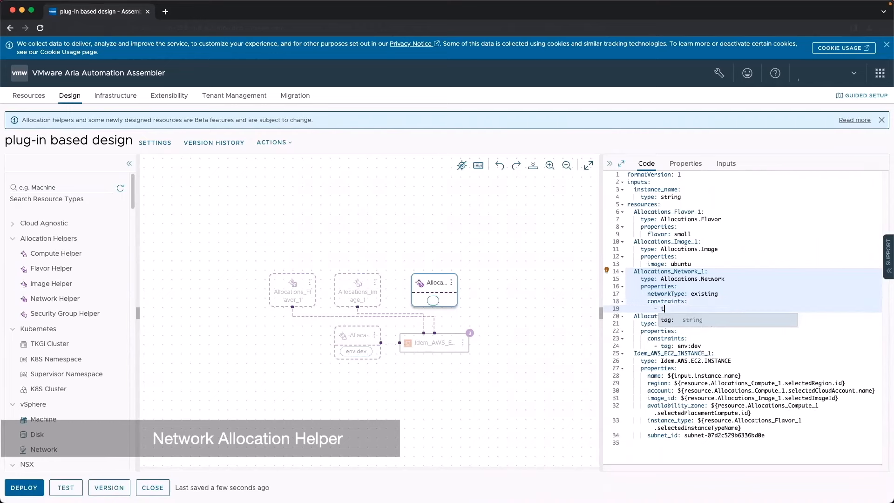
key("Return")
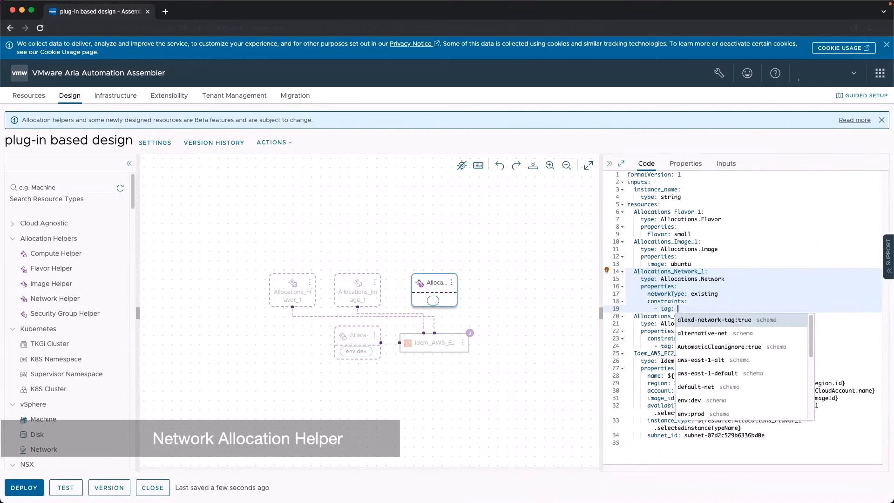
type("alte")
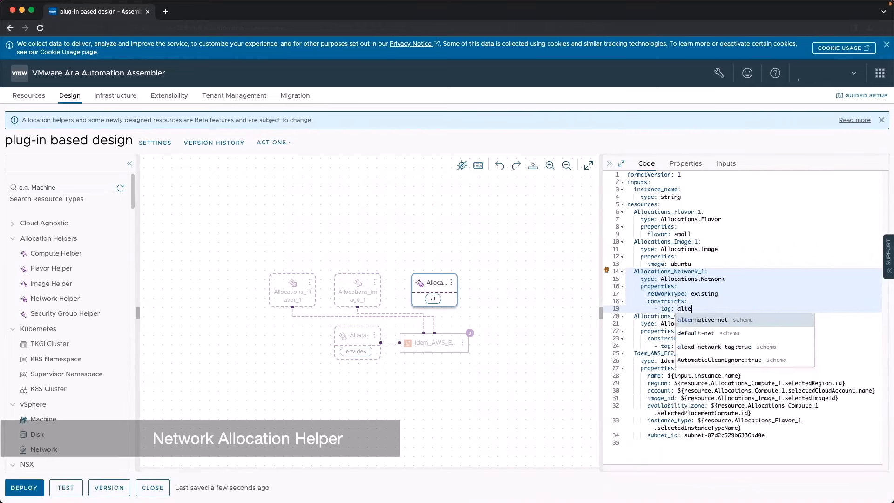
key("Return")
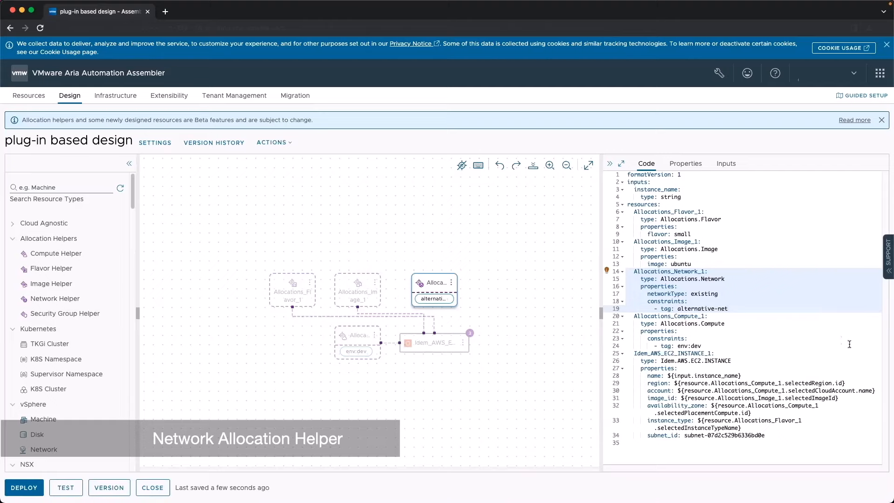
Replace the EC2 instance's hard-coded subnet_id with ${resource.Allocations_Network_1.selectedSubnet.id}, copied from the network helper's property schema.
mouse_move(662, 286)
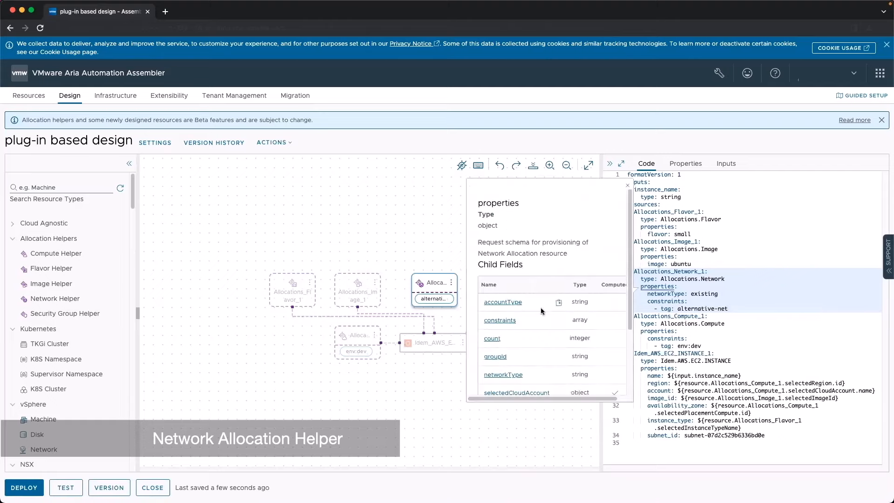
scroll(535, 333, "down", 3)
left_click(514, 382)
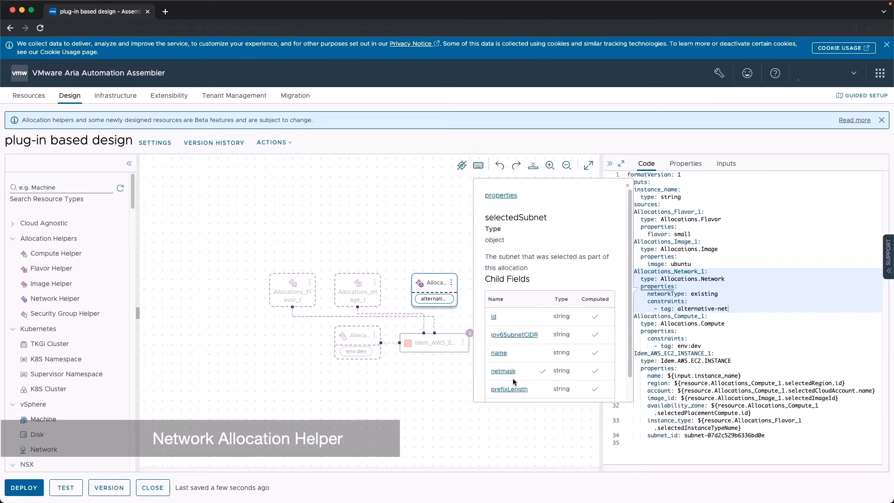
left_click(543, 318)
left_click_drag(765, 435, 684, 435)
key("super+v")
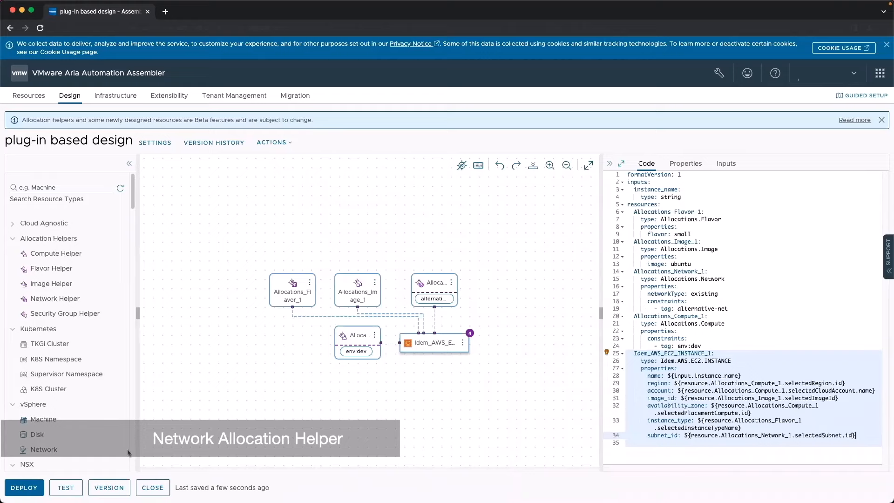
Create version 4 of the template and deploy the current draft as "AWS instance with 4 allocation helpers" with instance name my-instance-4-alloc.
left_click(117, 488)
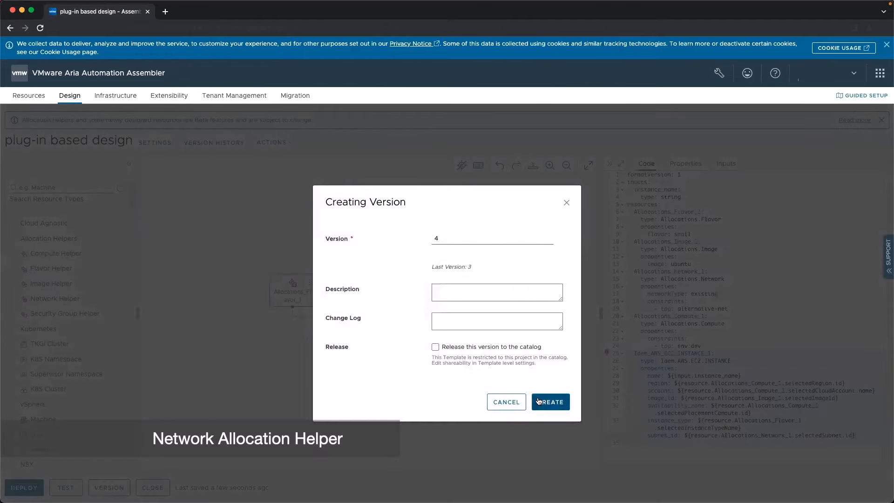
left_click(538, 400)
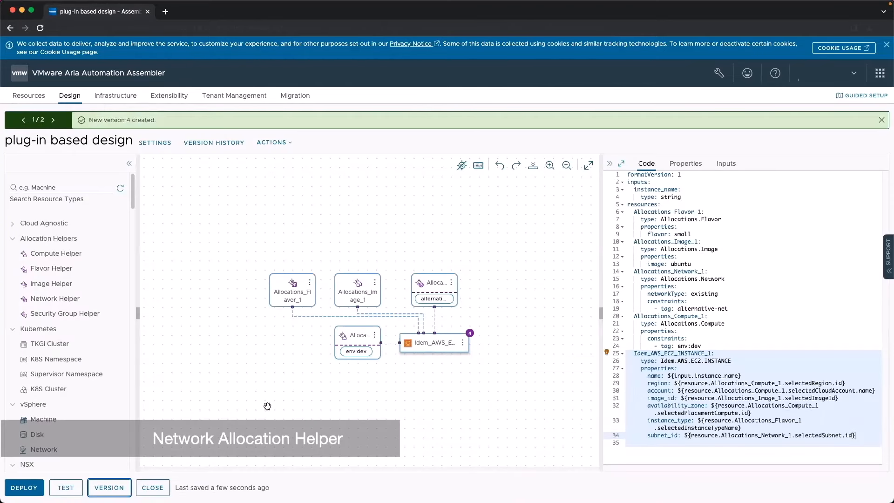
left_click(26, 488)
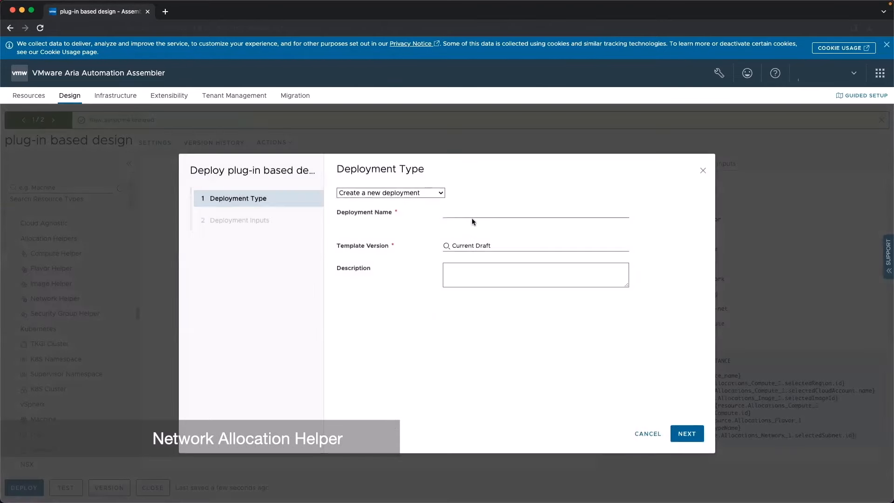
left_click(470, 212)
type("AW")
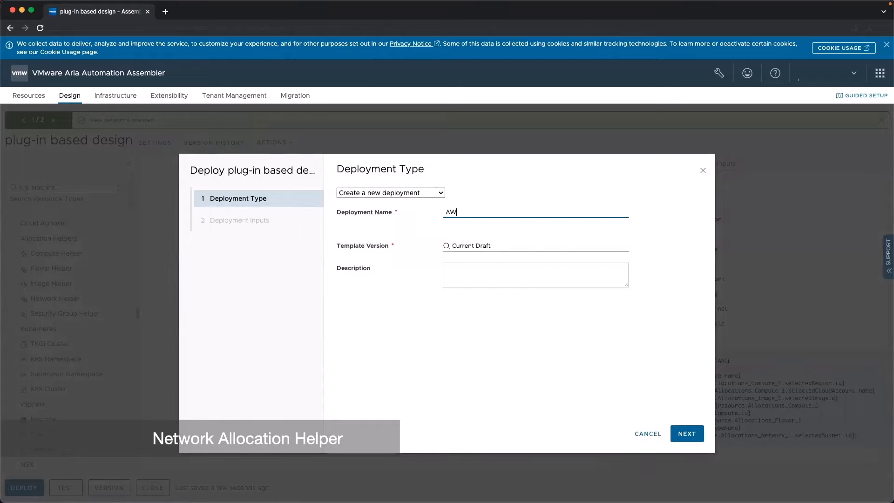
type("S instance ")
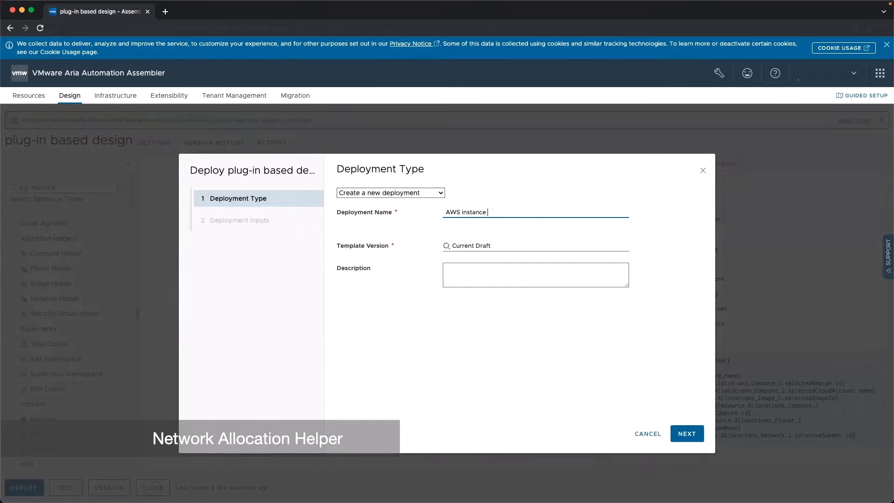
type("with 4 allocation helpers")
left_click(685, 432)
left_click(463, 202)
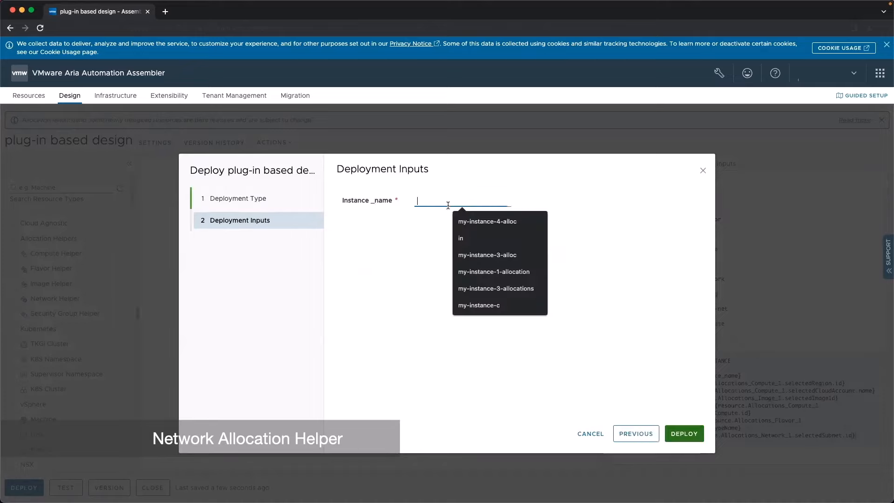
left_click(468, 225)
left_click(683, 434)
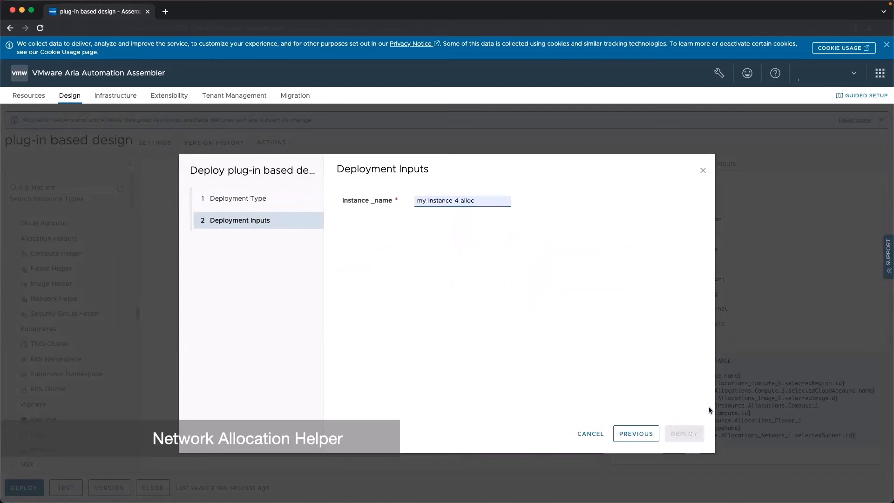
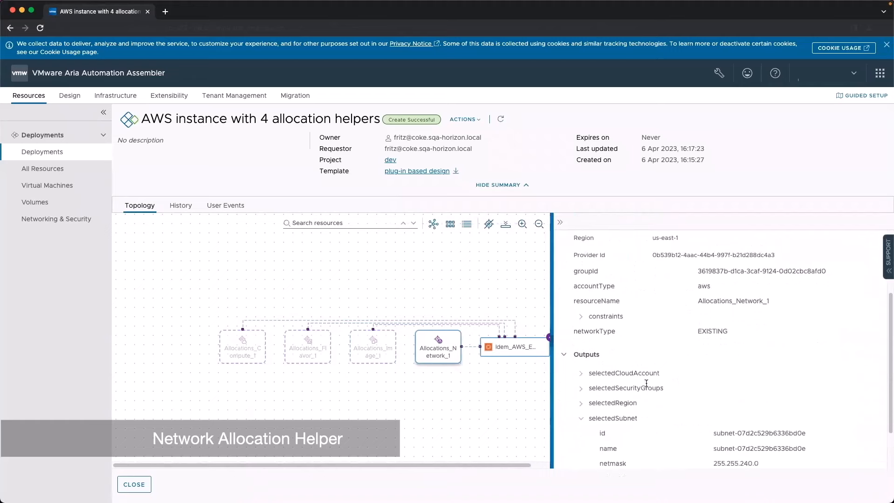
Copy the selectedSubnet id from the Allocations_Network_1 outputs and search for it among the networks of the profile "np with alternative network".
scroll(646, 383, "down", 3)
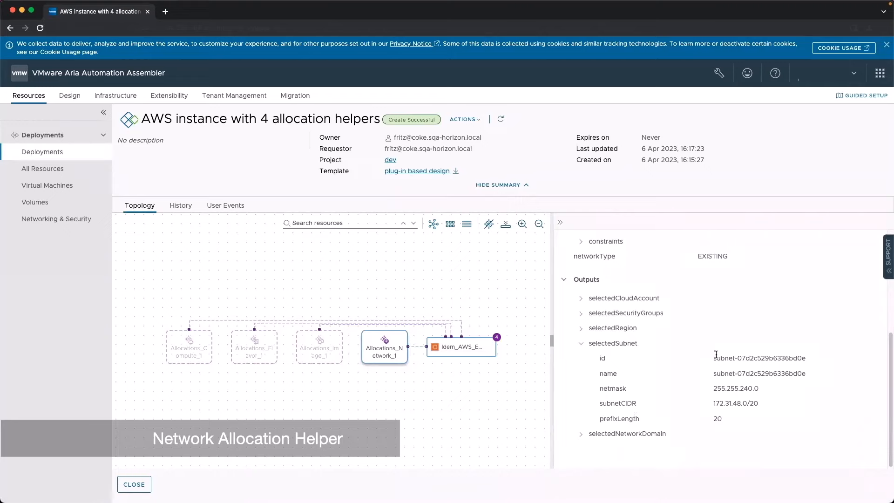
left_click_drag(713, 358, 809, 356)
key("super+c")
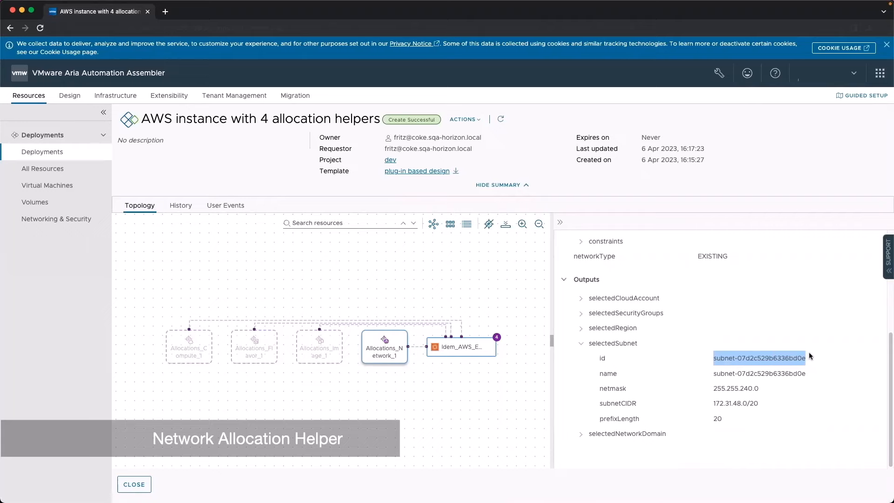
left_click(809, 352)
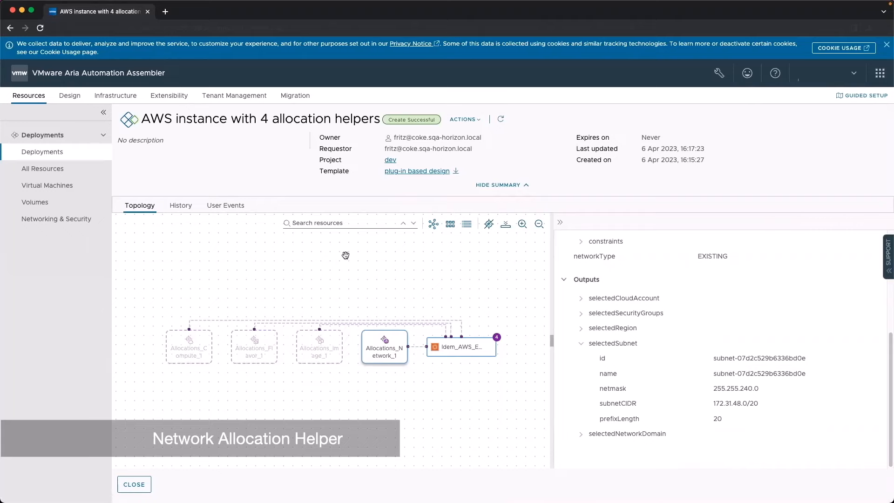
left_click(126, 98)
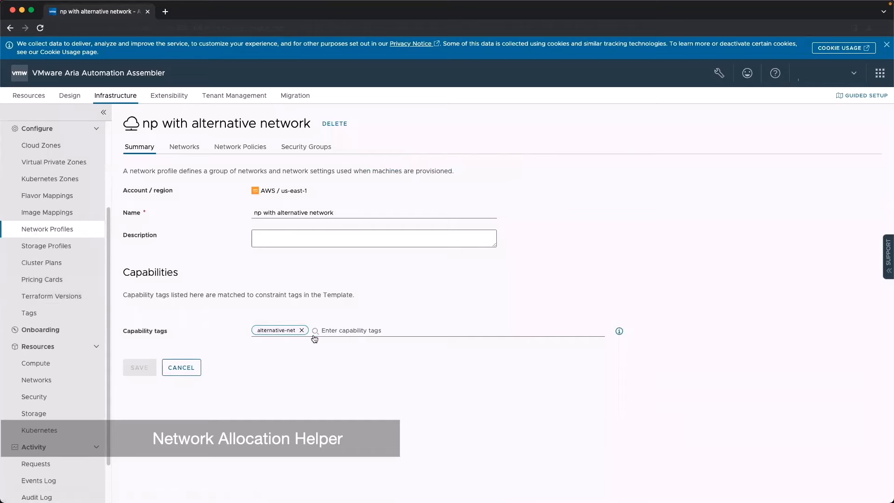
left_click(173, 150)
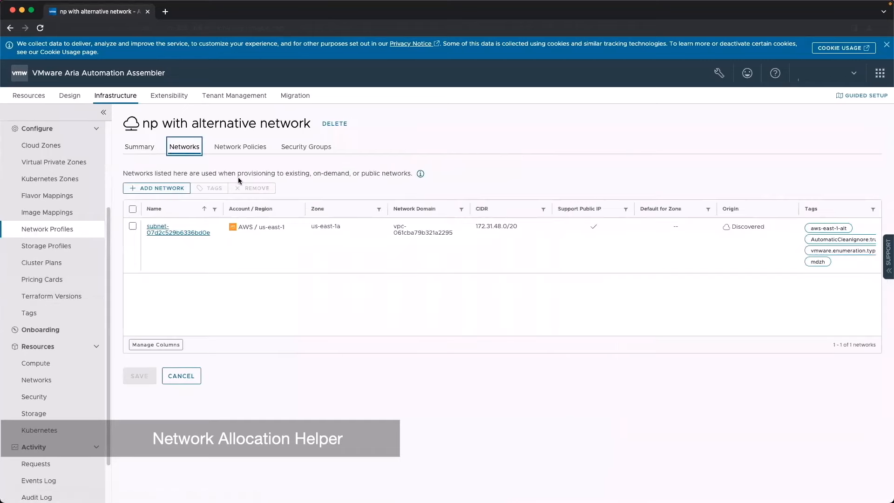
key("super+f")
key("super+v")
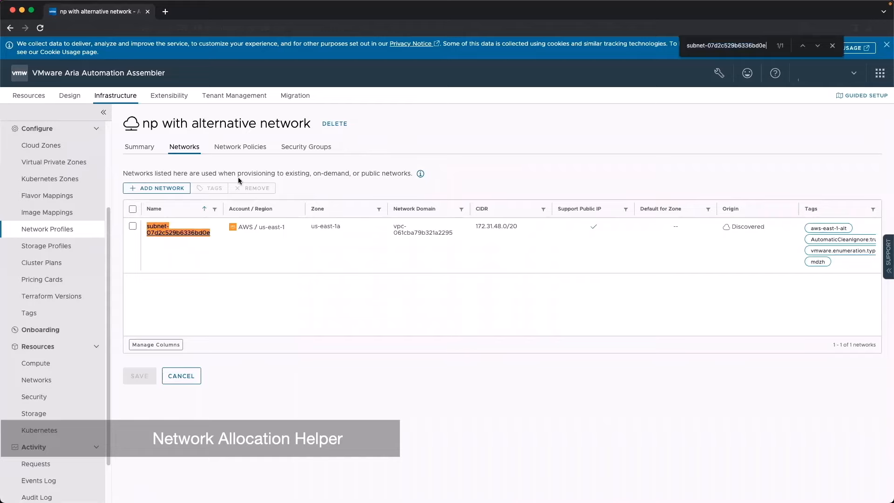
Search for the copied subnet id in the custom properties of the deployed EC2 instance, with the property names in view.
left_click(42, 96)
left_click(512, 347)
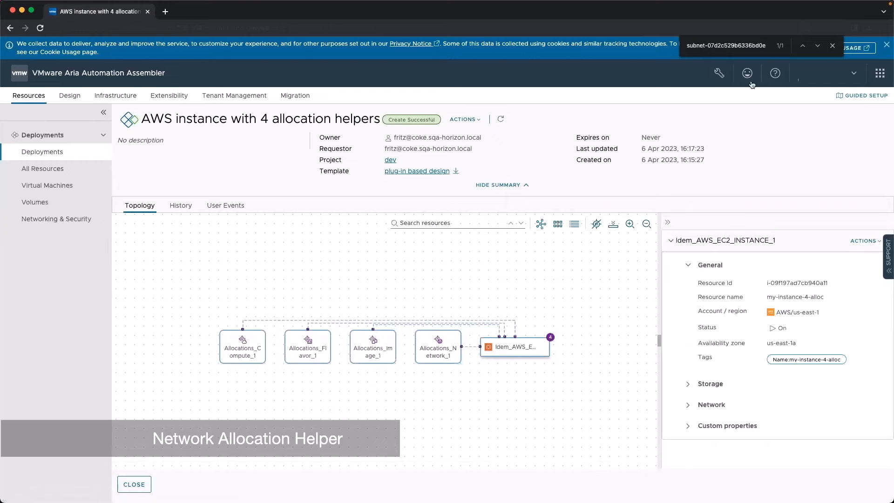
left_click(688, 425)
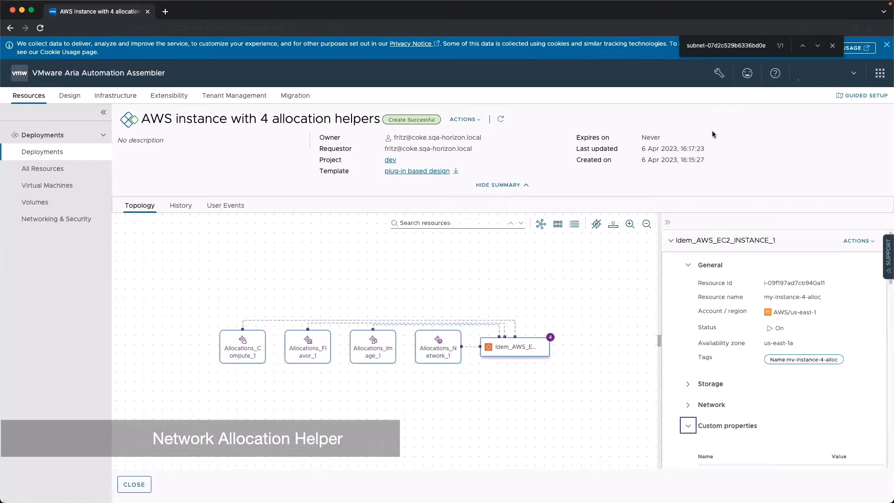
left_click(743, 48)
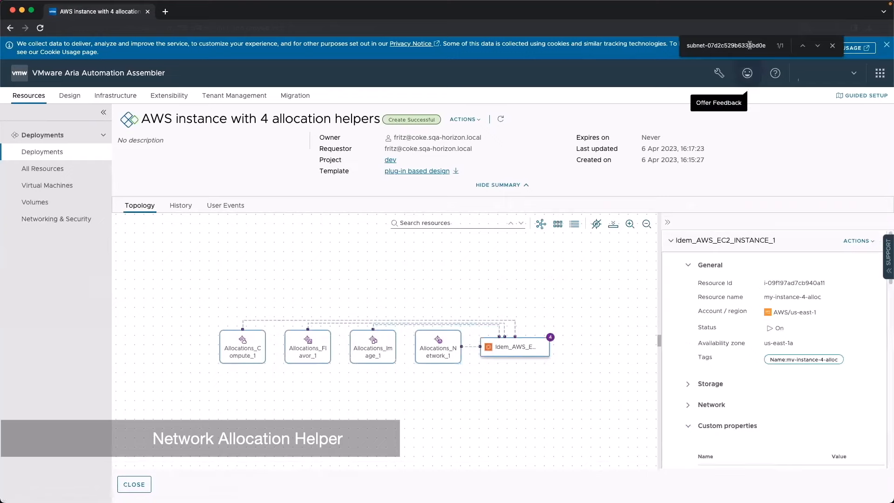
key("Return")
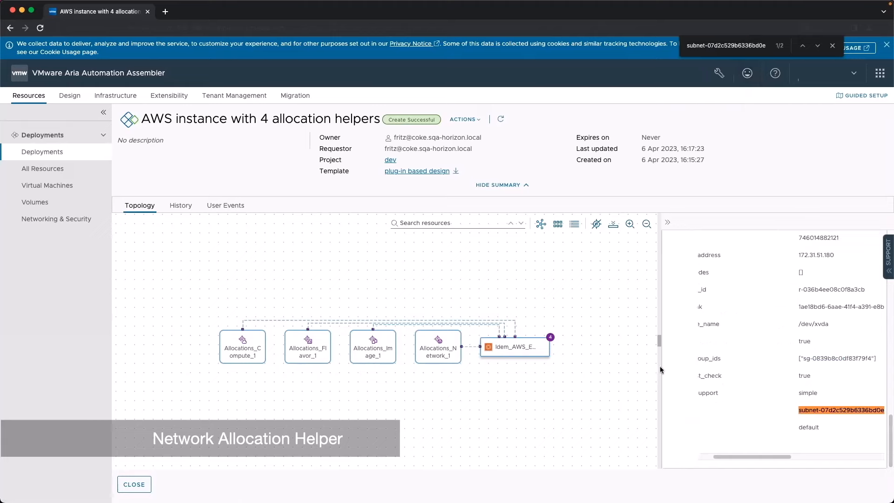
left_click_drag(660, 369, 525, 367)
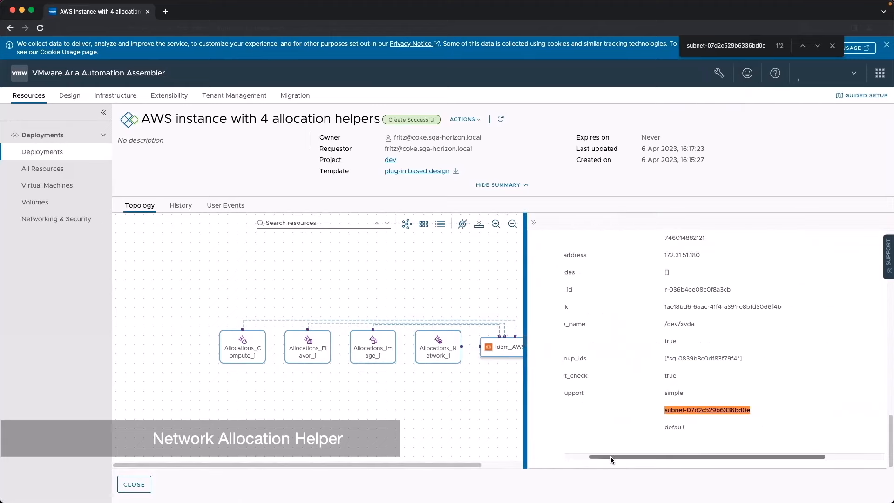
left_click_drag(611, 456, 557, 455)
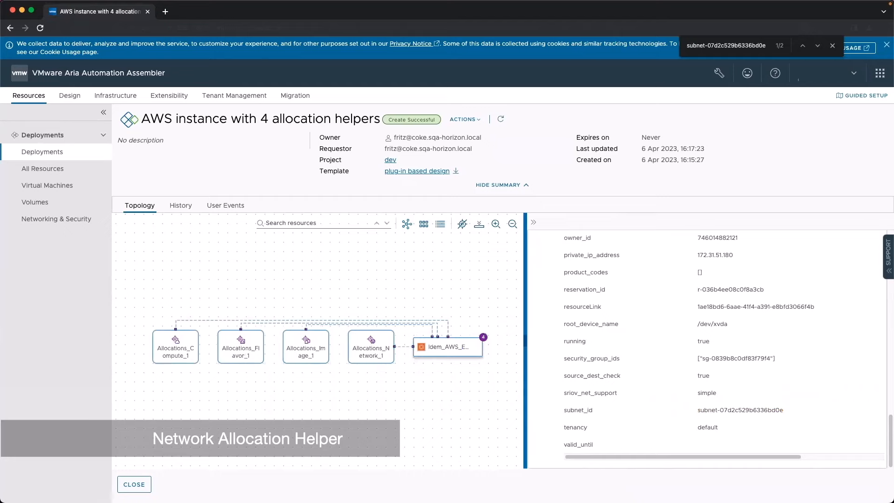
Close the page search and examine the selectedNetworkDomain output of the Allocations_Network_1 helper in the deployment.
left_click(368, 350)
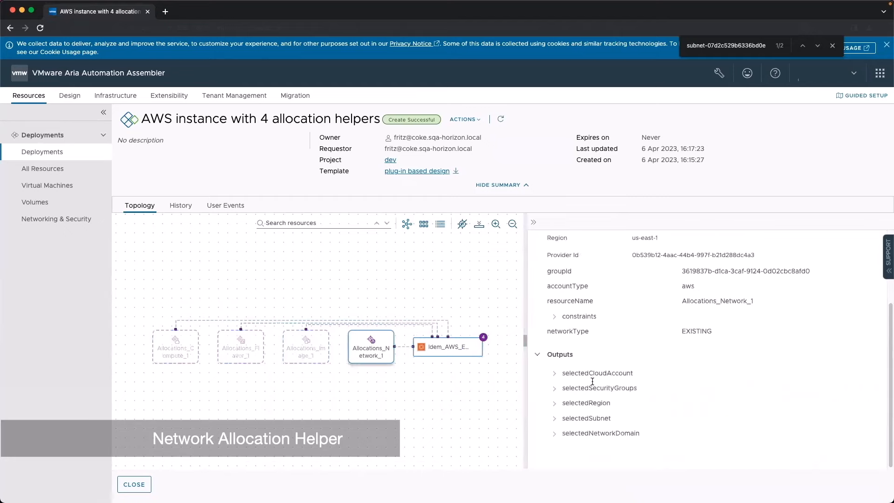
left_click(833, 45)
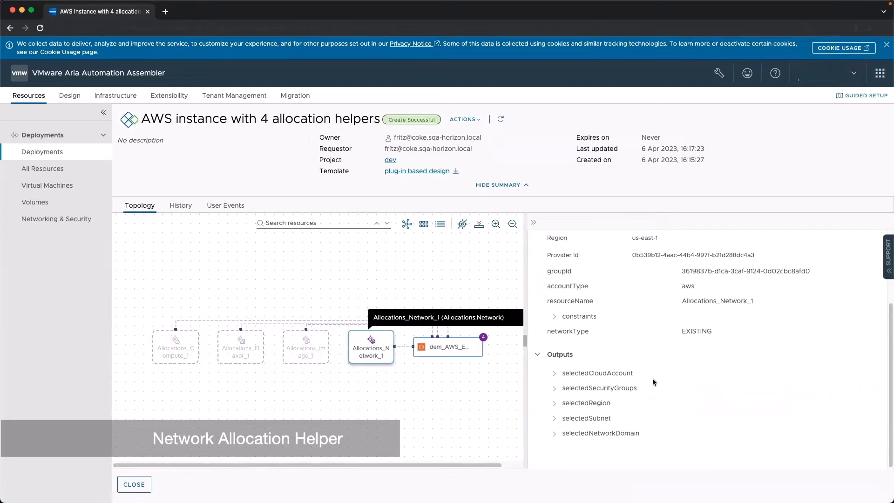
left_click(555, 433)
scroll(599, 410, "down", 1)
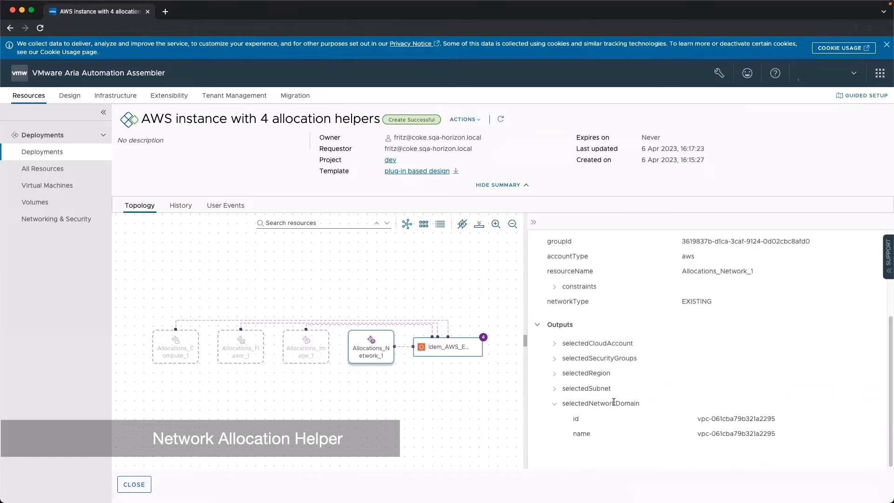
Examine the helper's selectedSecurityGroups entries 0 and 1, and the security groups of the network profile "np with alternative network".
left_click(554, 361)
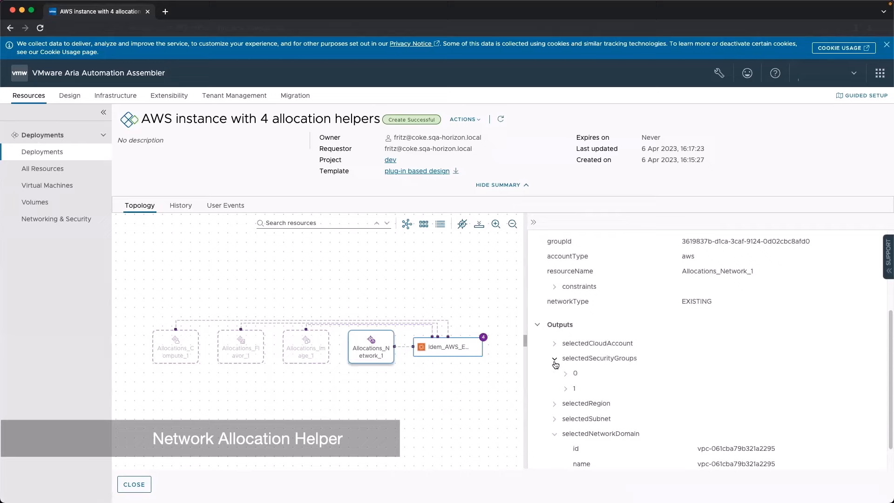
scroll(625, 370, "down", 1)
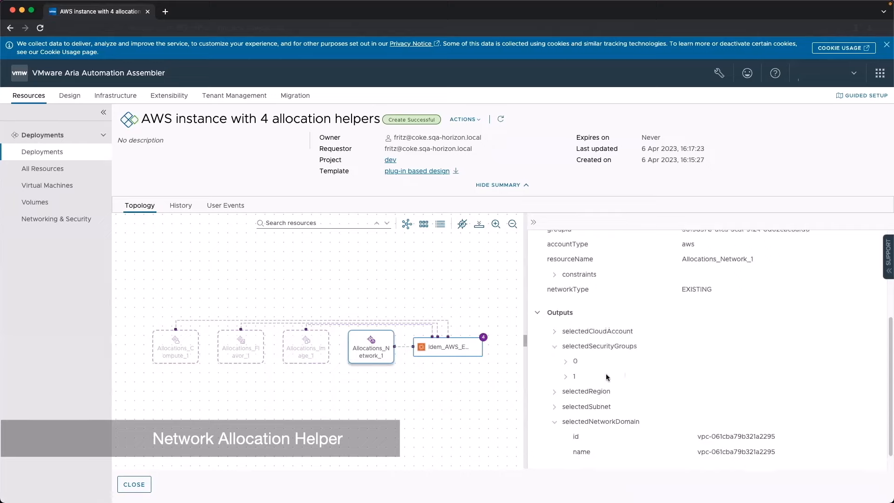
left_click(565, 360)
scroll(562, 361, "down", 1)
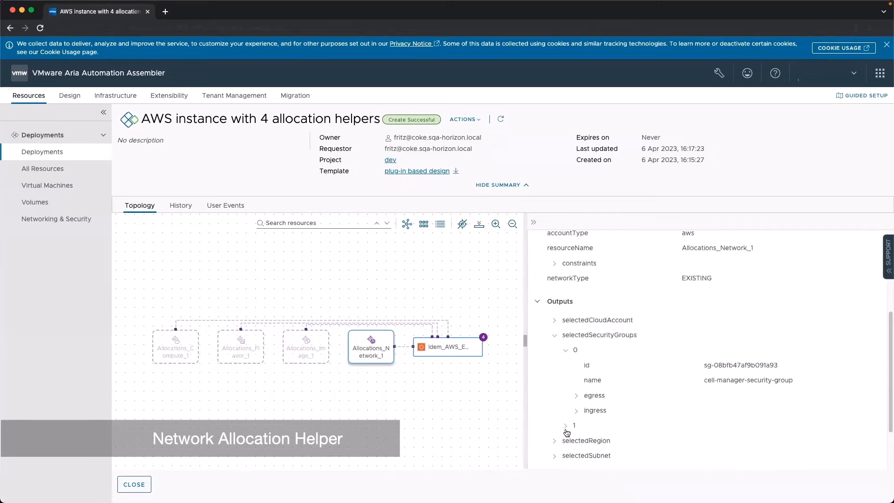
left_click(565, 425)
scroll(617, 403, "down", 1)
scroll(617, 403, "down", 1)
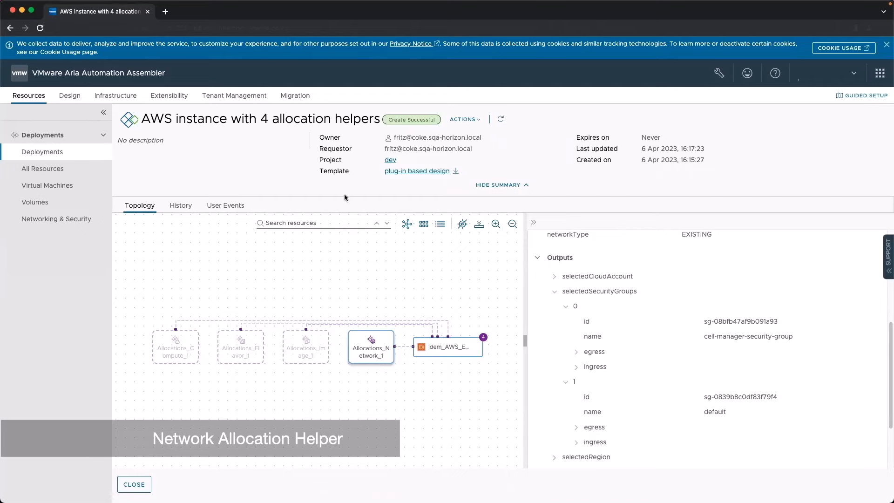
left_click(115, 99)
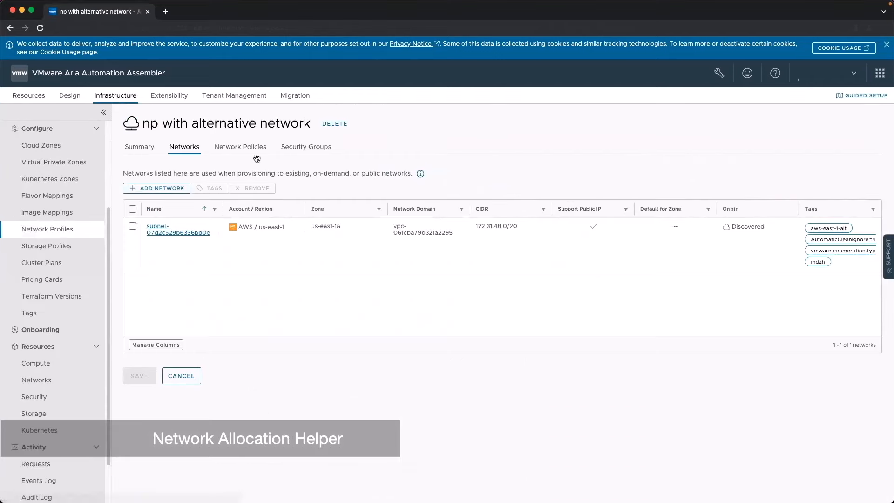
left_click(311, 148)
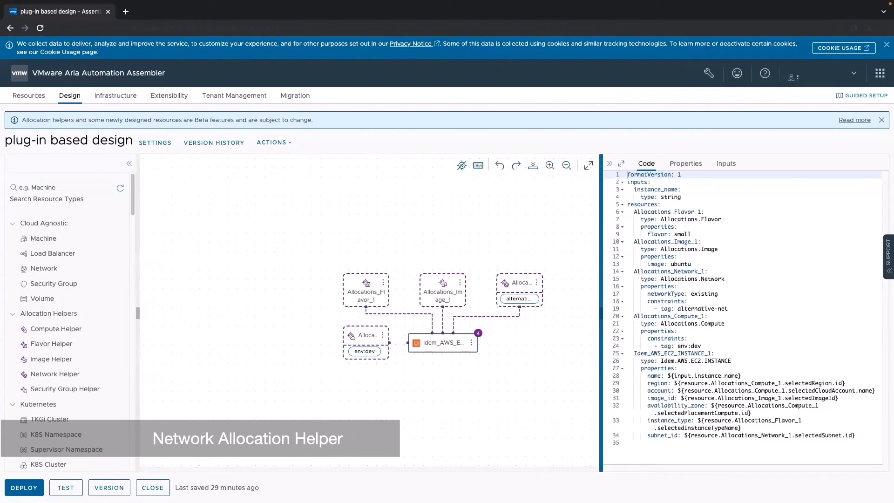
View version 1 in the version history of the "plug-in based design" template.
left_click(196, 142)
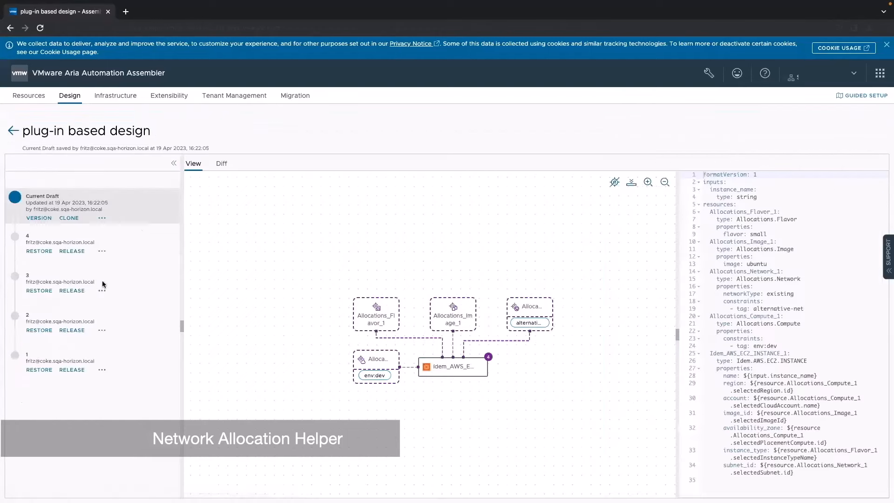
left_click(45, 356)
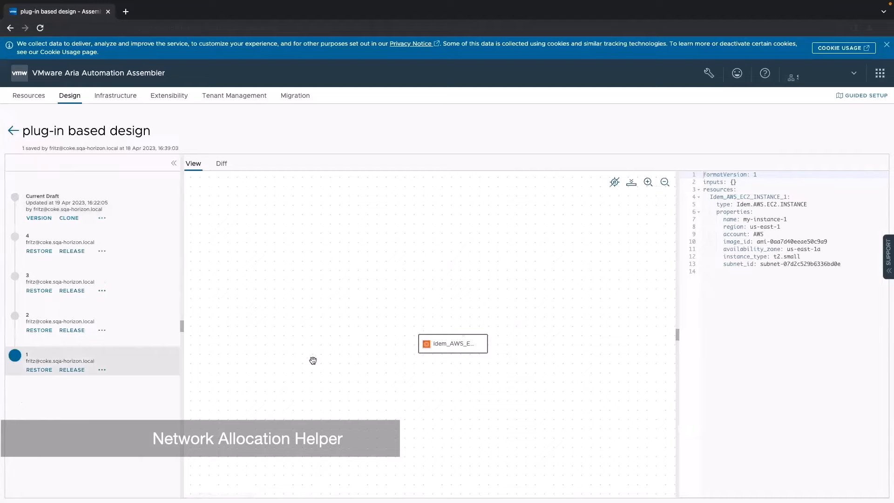
Examine the subnet_id property of the EC2 instance in version 1 of the plug-in based design.
left_click(481, 348)
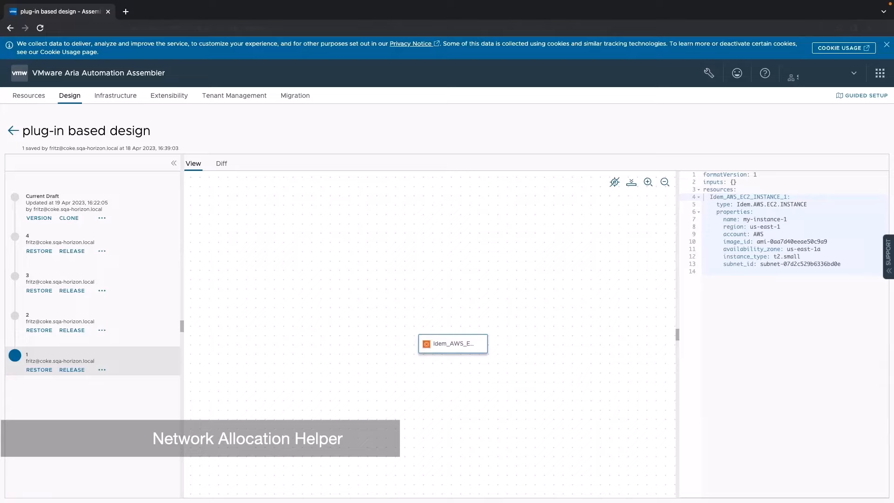
left_click(784, 264)
Add dual-stack-subnet to the networks of the "np with alternative network" network profile.
left_click(124, 100)
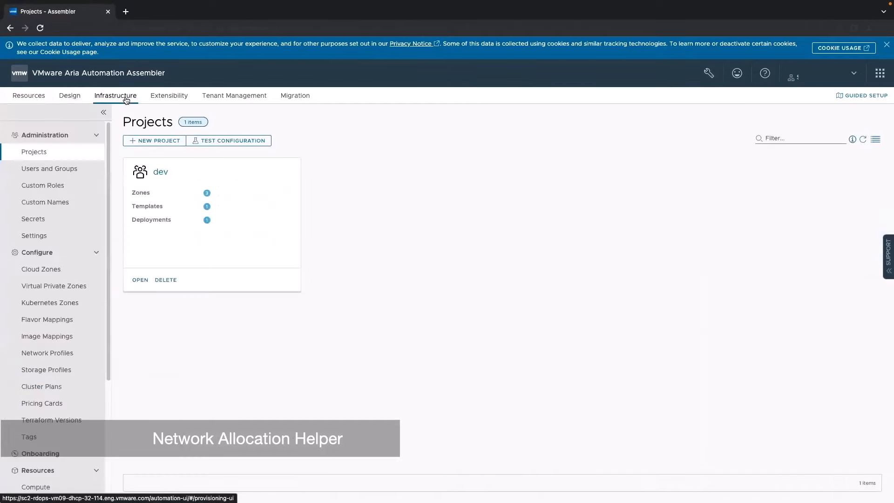
left_click(44, 356)
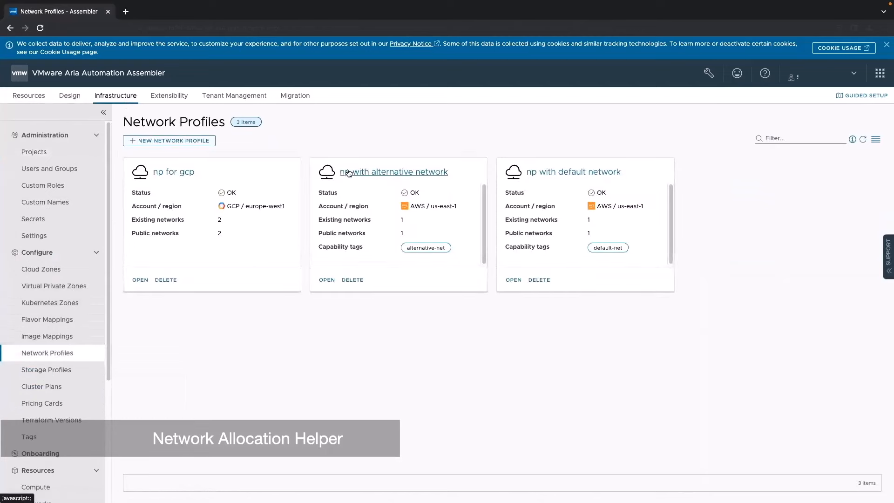
left_click(348, 173)
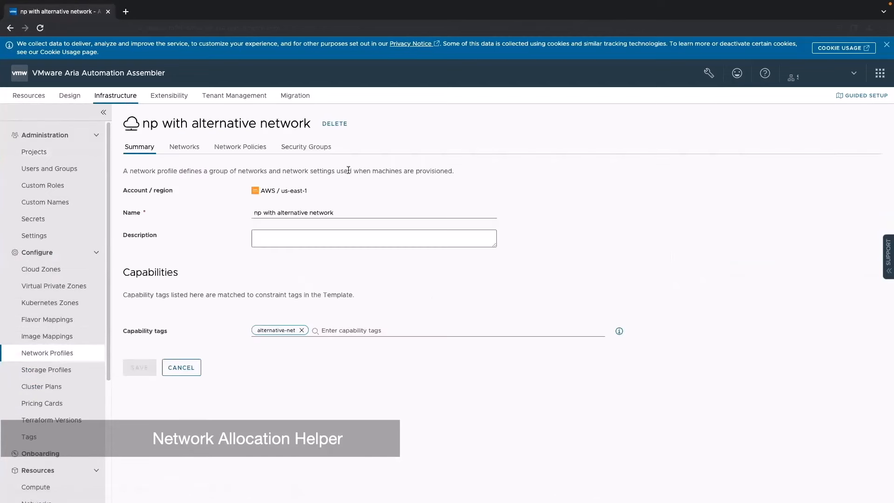
left_click(188, 152)
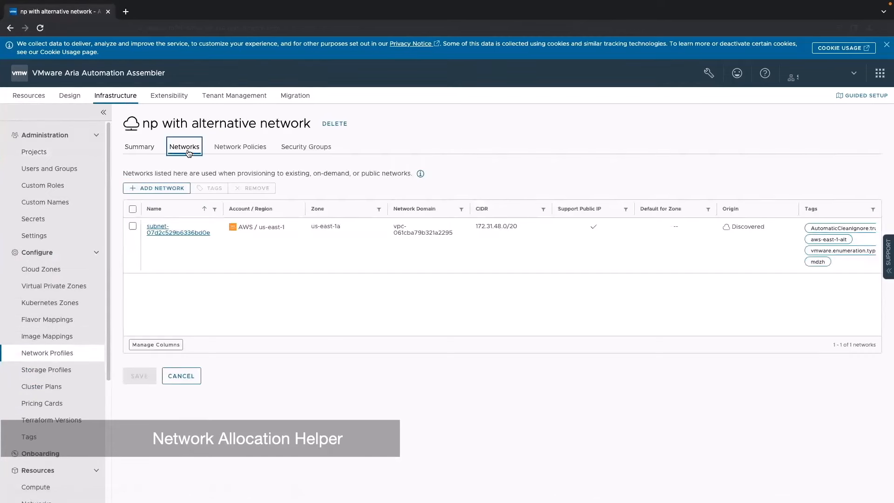
left_click(160, 190)
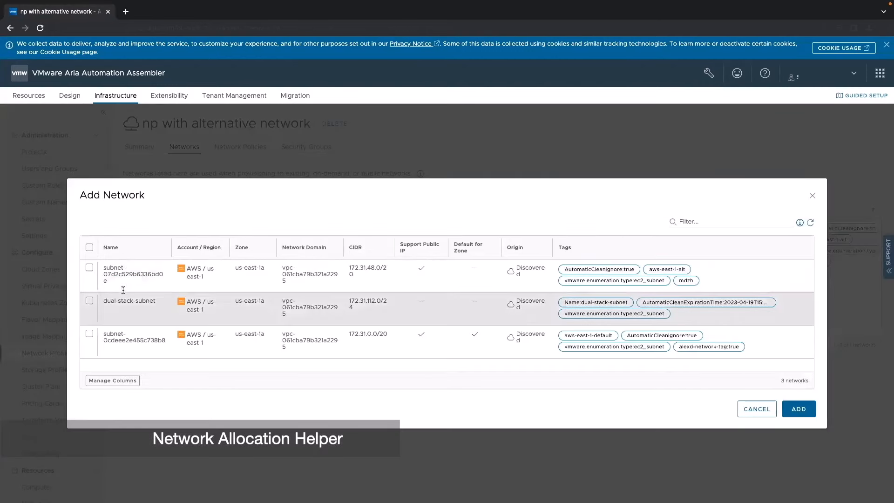
left_click(89, 301)
left_click(798, 409)
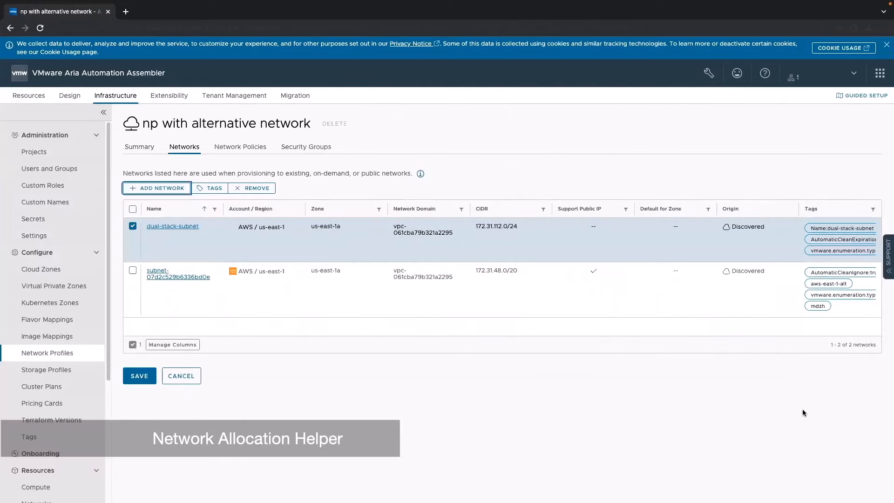
Remove subnet-07d2c529b6336bd0e from the network profile and save the profile.
left_click(133, 270)
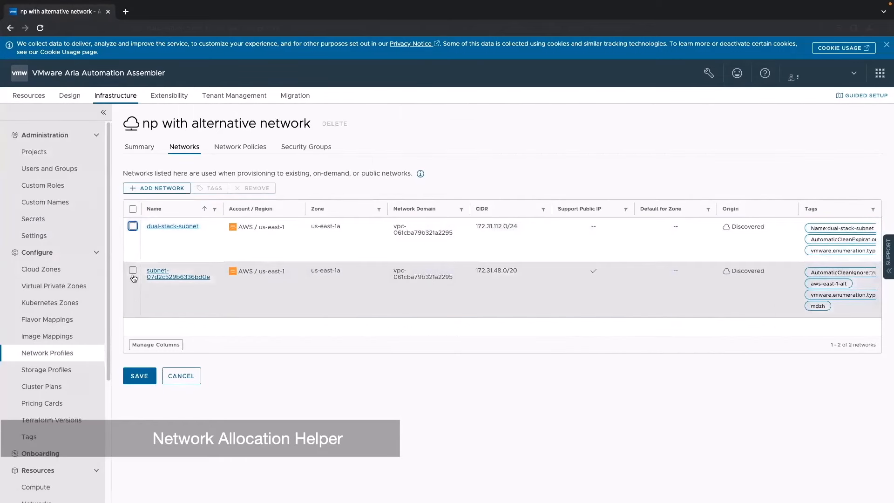
left_click(237, 193)
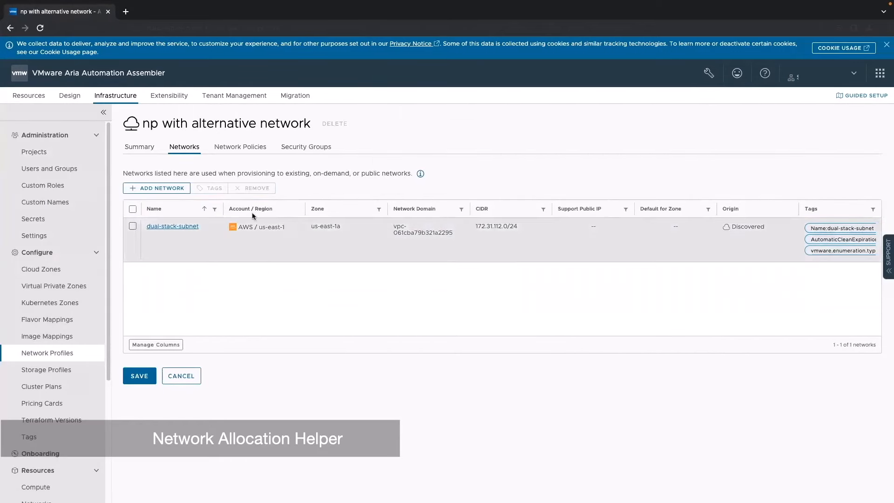
left_click(142, 373)
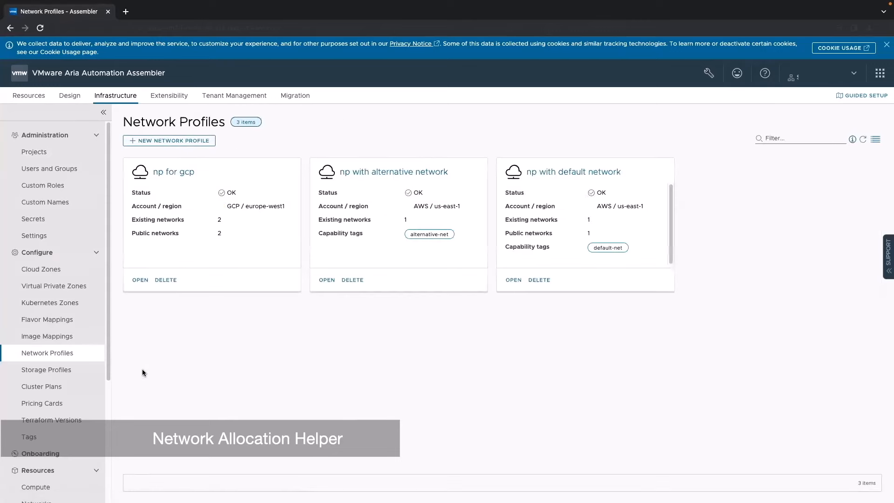
Return to the current draft in the template editor and examine the EC2 instance's subnet_id binding in the widened code view.
left_click(70, 95)
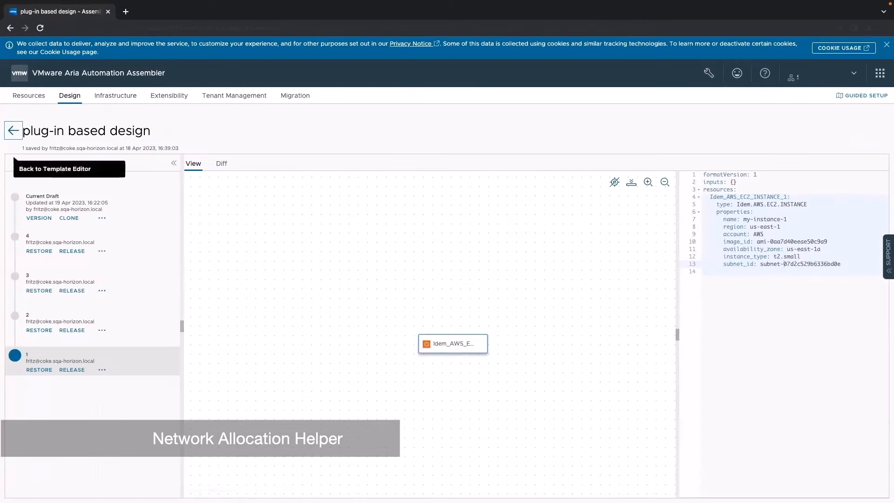
left_click(13, 130)
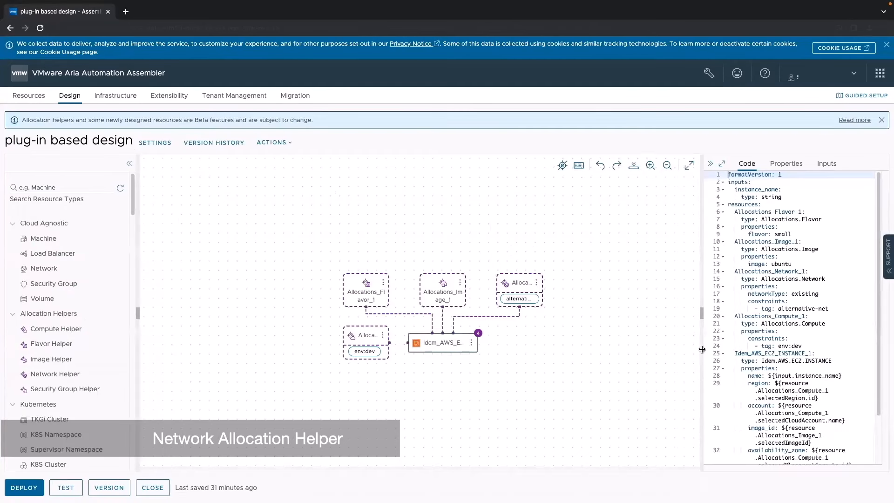
left_click_drag(702, 350, 588, 356)
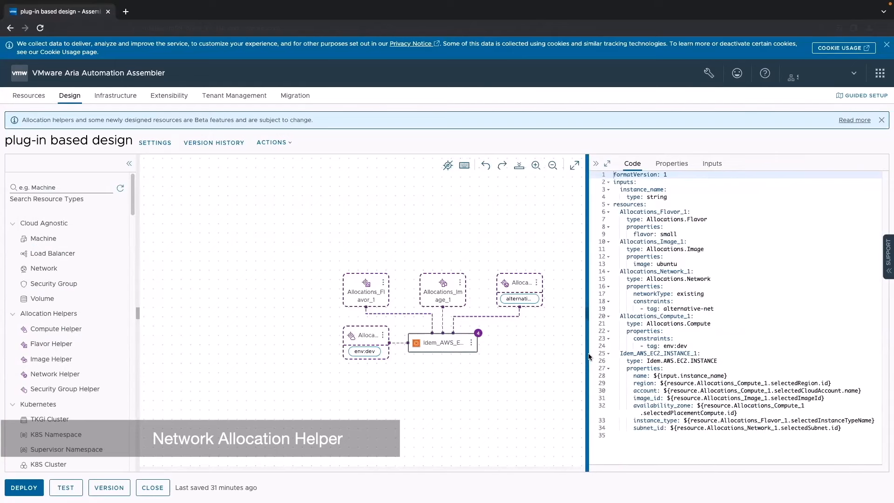
left_click(795, 428)
left_click(672, 429)
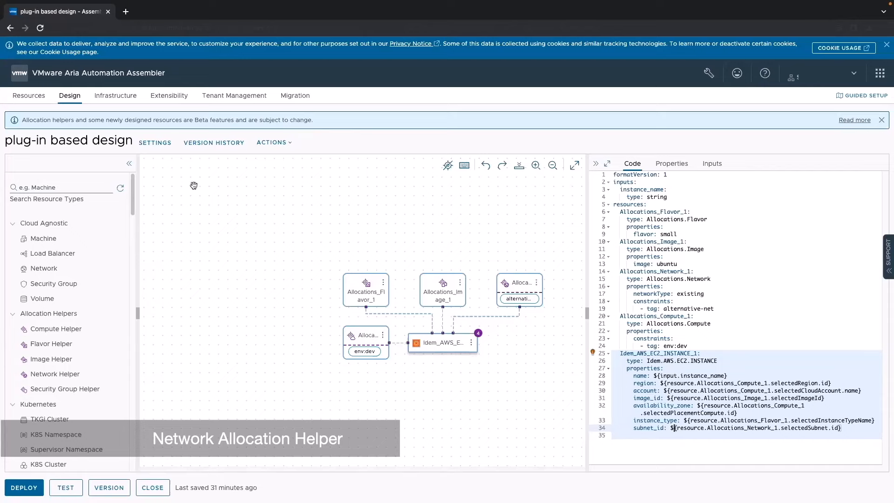
In the ubuntu image mapping, search "ubuntu 20.04" for AWS / us-east-1, set its image to 2022-dmfa-v5 and save.
left_click(116, 95)
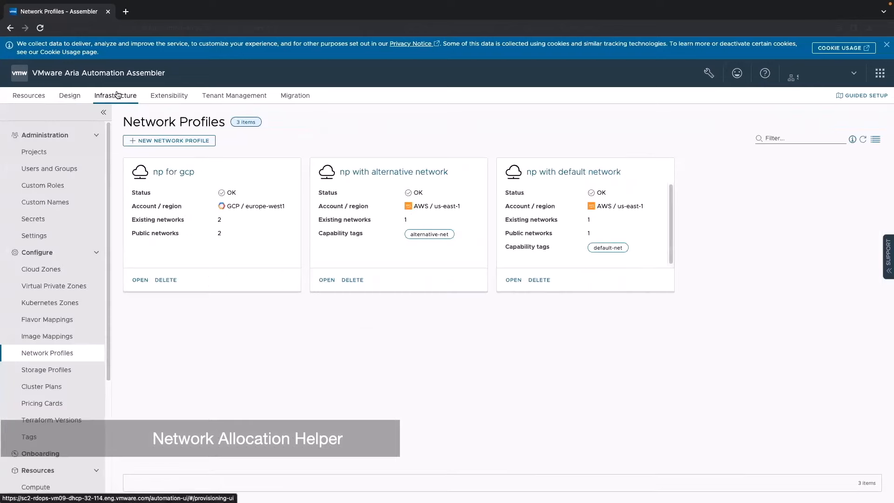
left_click(59, 335)
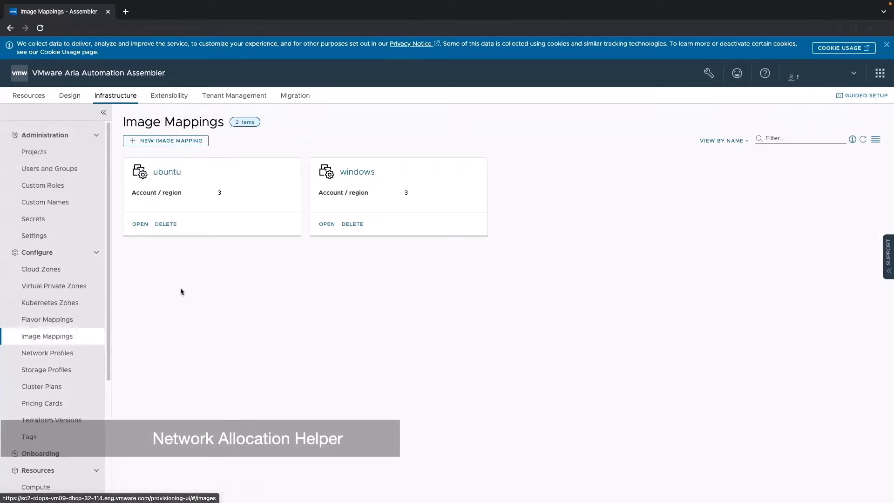
left_click(171, 173)
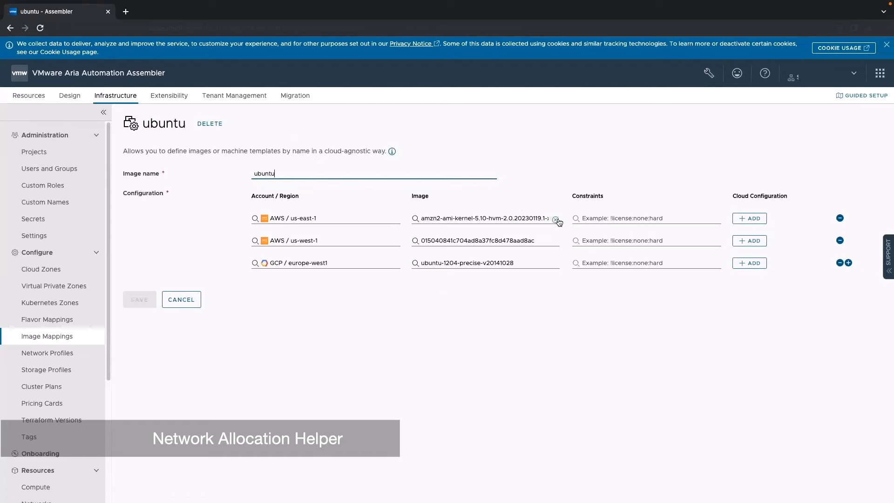
left_click(557, 220)
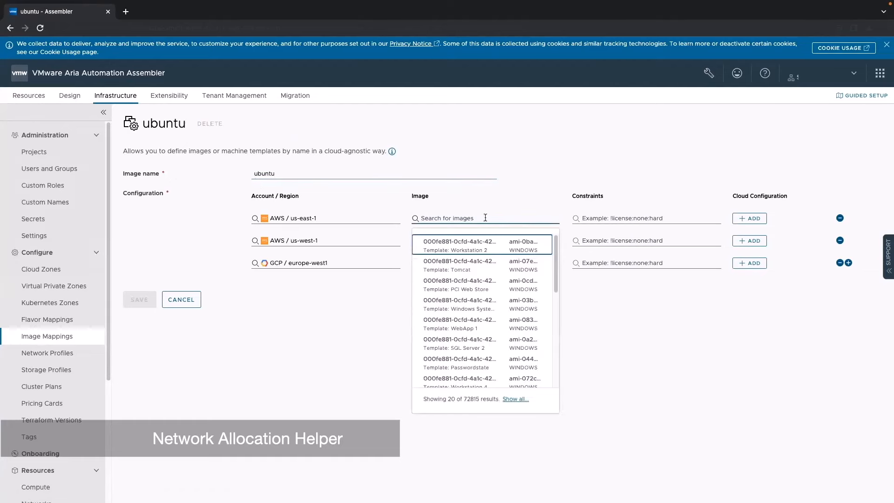
type("ubuntu")
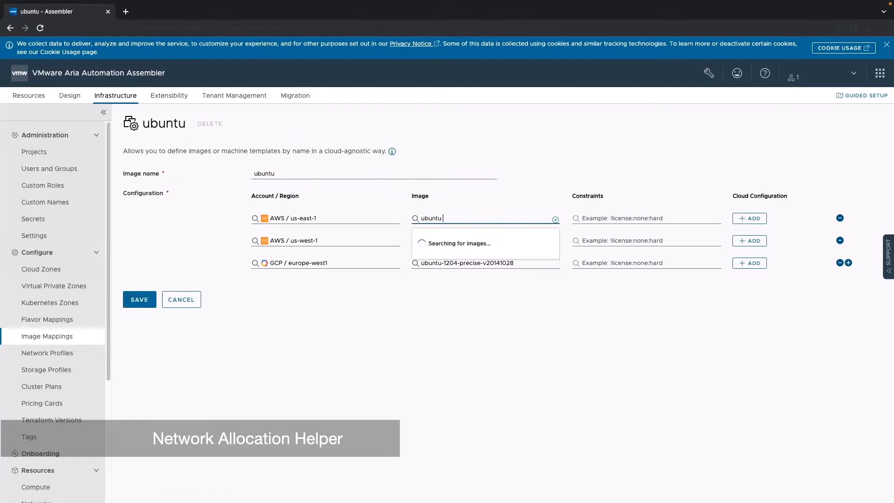
type(" 20.04")
left_click(489, 362)
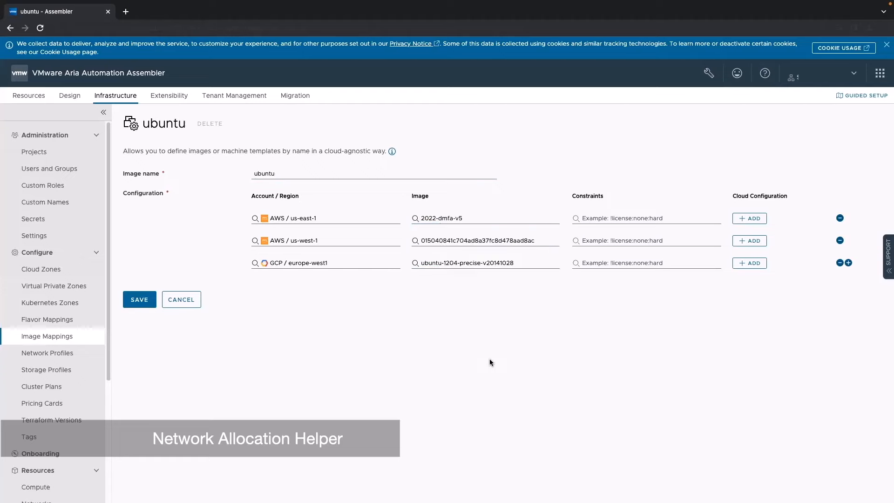
left_click(145, 298)
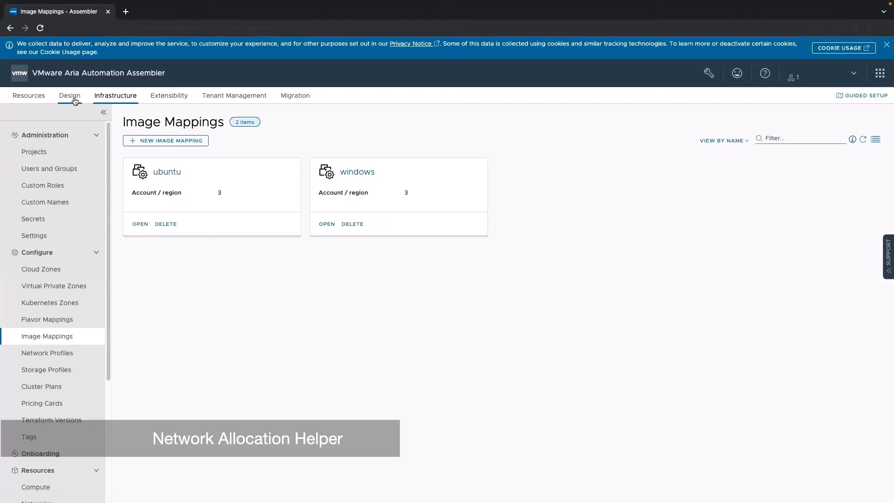
Start a new deployment of the plug-in based design's current draft named "new image and subnet".
left_click(69, 96)
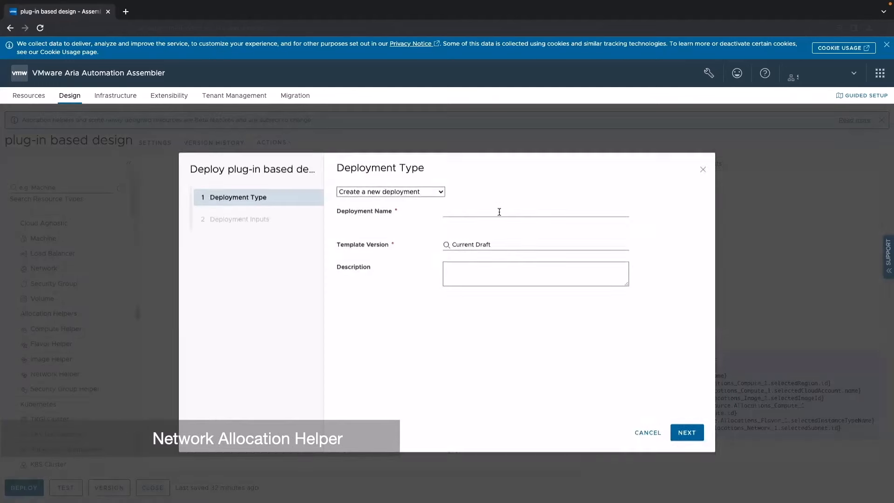
left_click(499, 212)
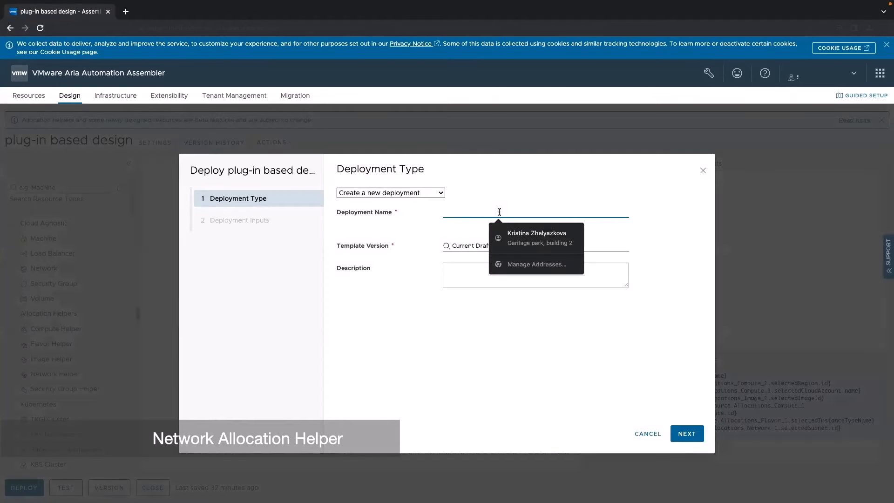
type("new image ")
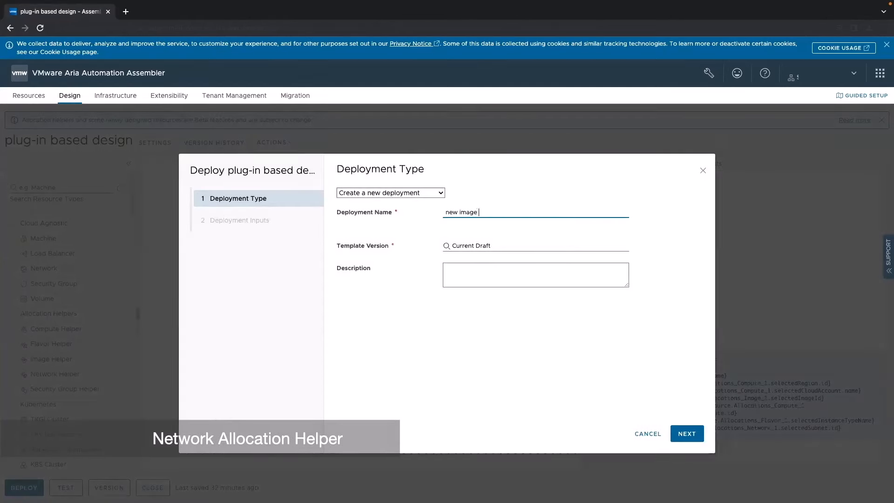
type("and subnet")
left_click(697, 428)
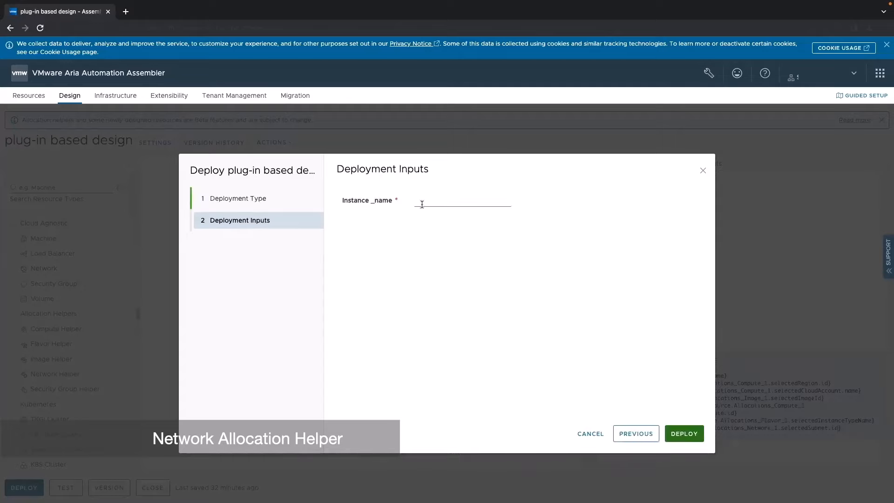
Set the deployment's instance name to my-instance and deploy the template.
left_click(421, 204)
left_click(480, 305)
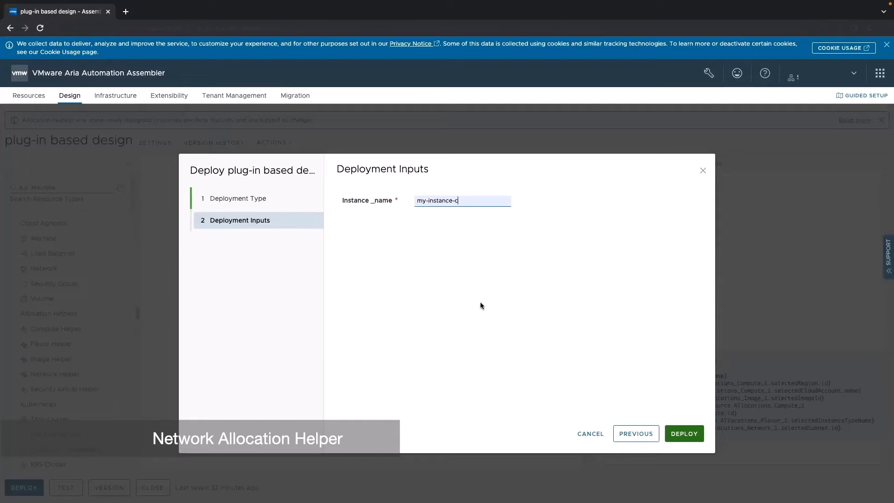
key("BackSpace")
key("BackSpace")
left_click(674, 432)
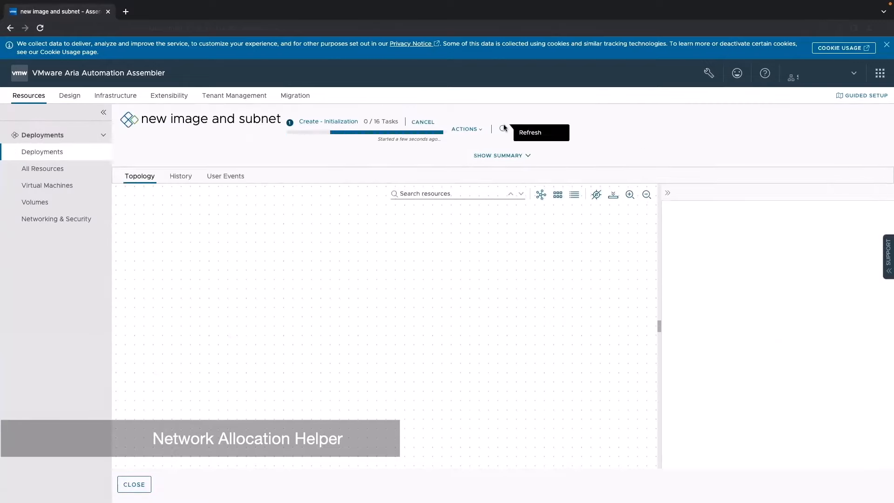
Monitor the deployment's progress through its refreshed event history and topology.
left_click(504, 128)
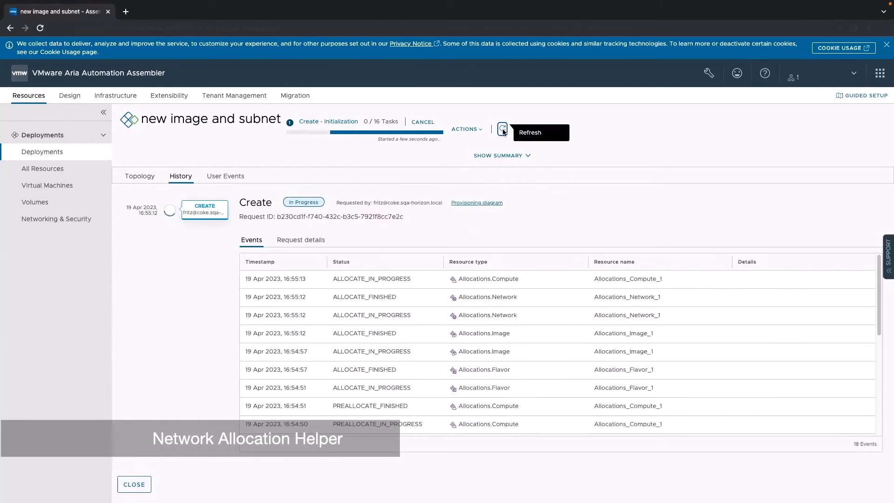
left_click(139, 175)
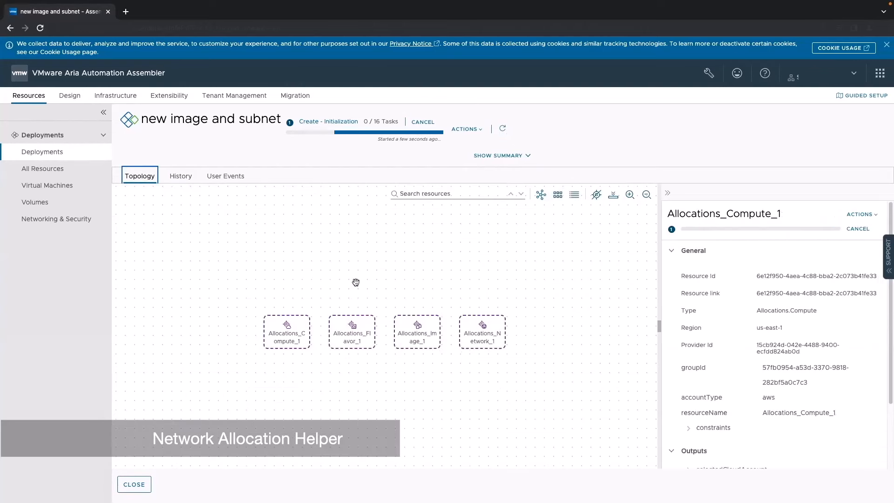
left_click(177, 175)
left_click(502, 129)
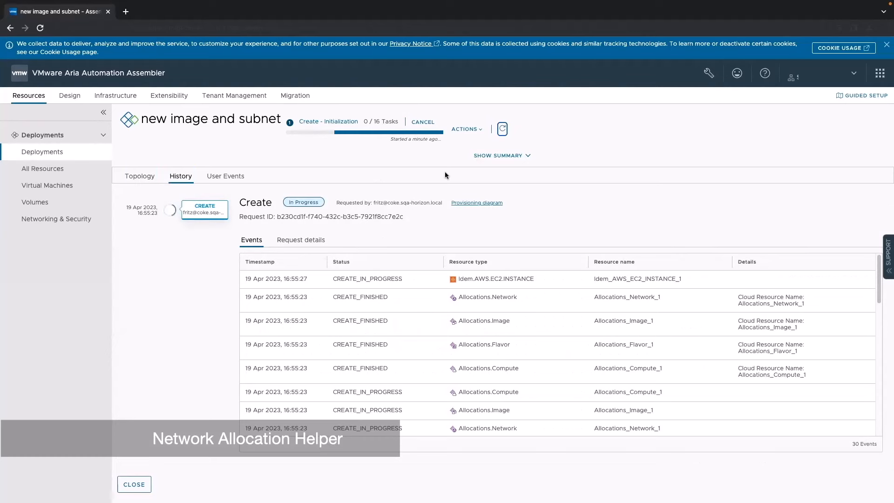
Copy the selectedImageId output of Allocations_Image_1 from the deployment's topology.
left_click(149, 161)
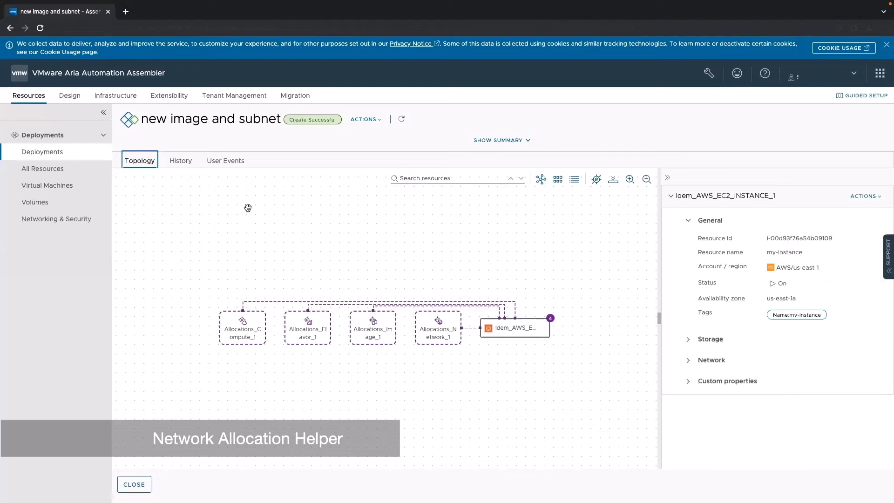
left_click(369, 330)
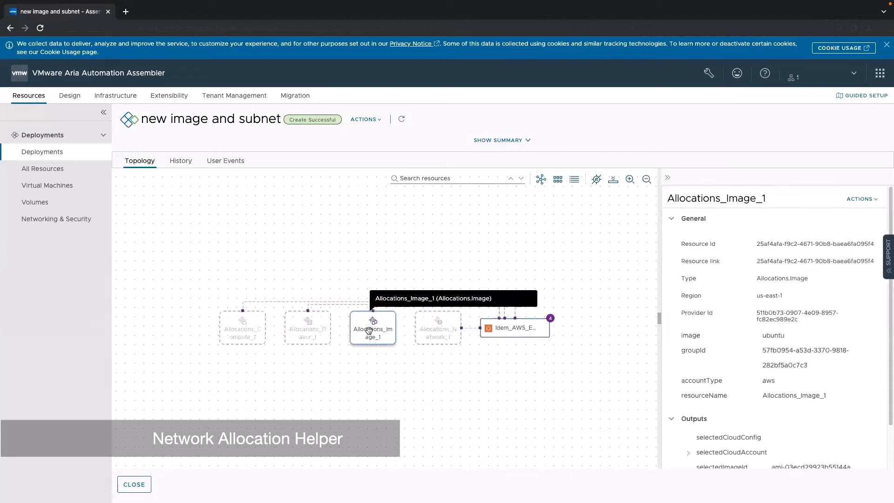
left_click_drag(658, 360, 585, 359)
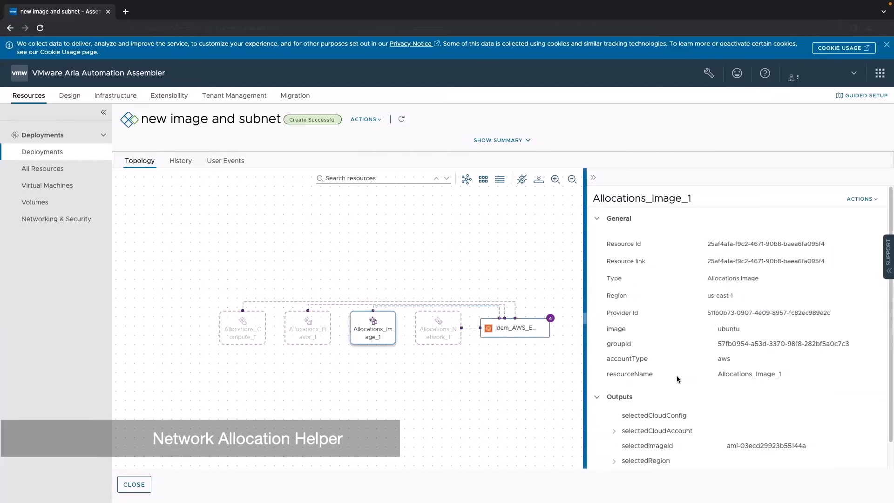
scroll(677, 375, "down", 1)
left_click_drag(727, 418, 806, 417)
key("ctrl+c")
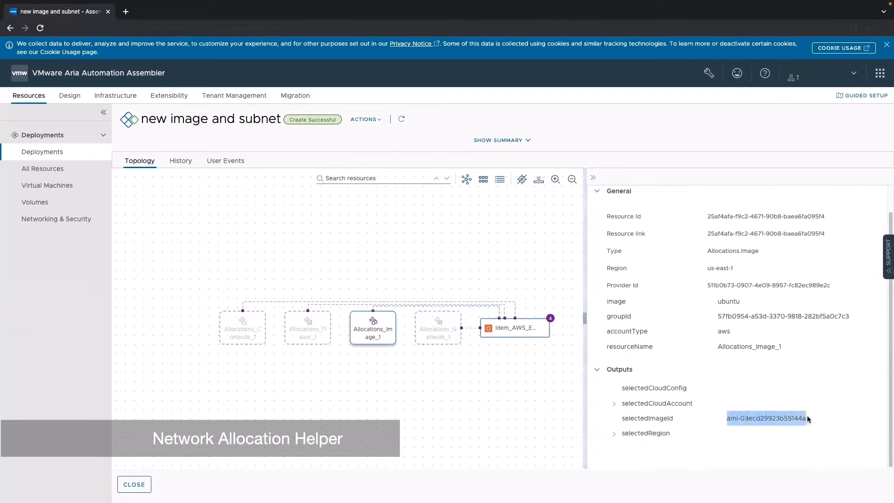
left_click(808, 419)
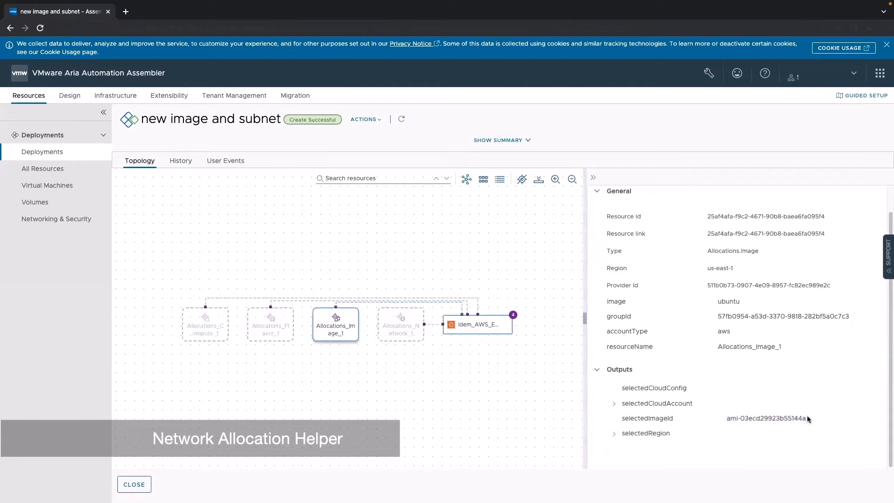
Look up the copied image ID among the AWS / us-east-1 images of the ubuntu image mapping, filtered by 2022-dmfa-v5.
left_click(106, 100)
left_click(168, 175)
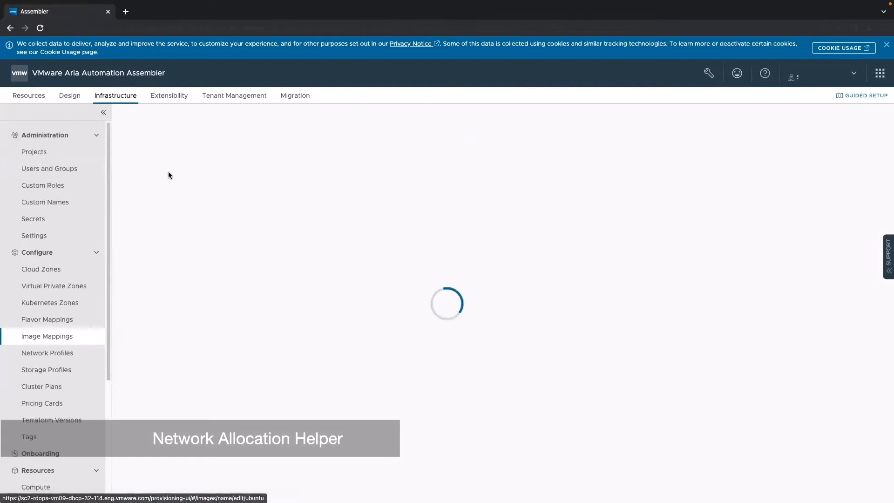
left_click(472, 218)
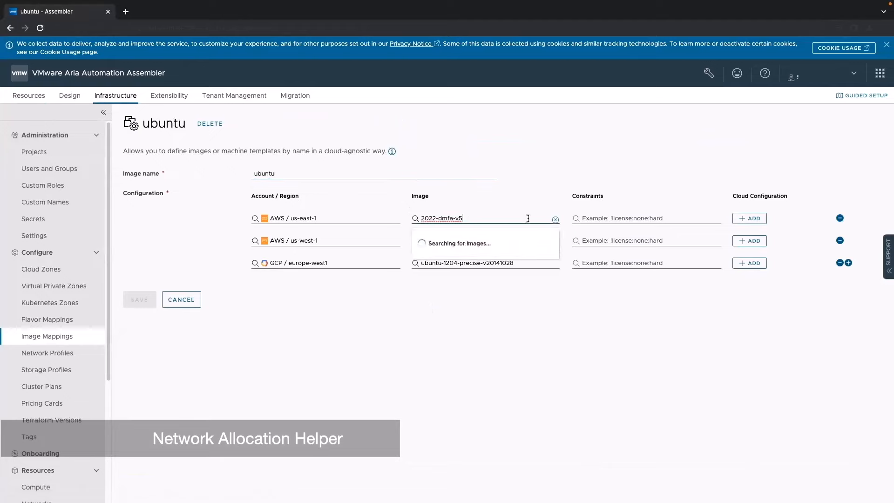
left_click(501, 262)
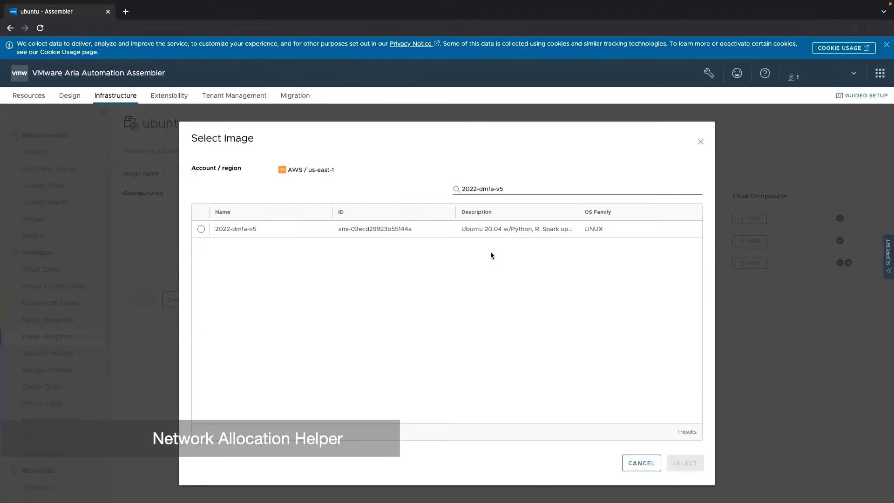
key("ctrl+f")
key("ctrl+v")
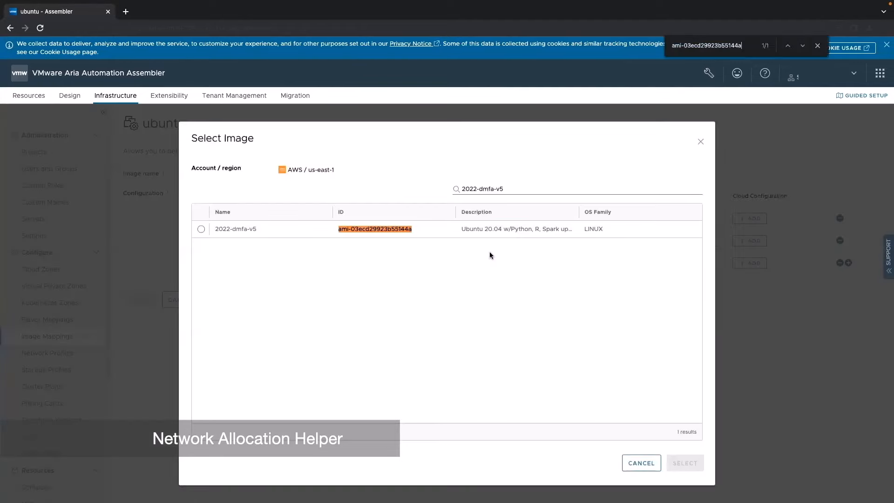
Find the same image ID in the custom properties of Idem_AWS_EC2_INSTANCE_1 in the deployment's topology.
left_click(29, 96)
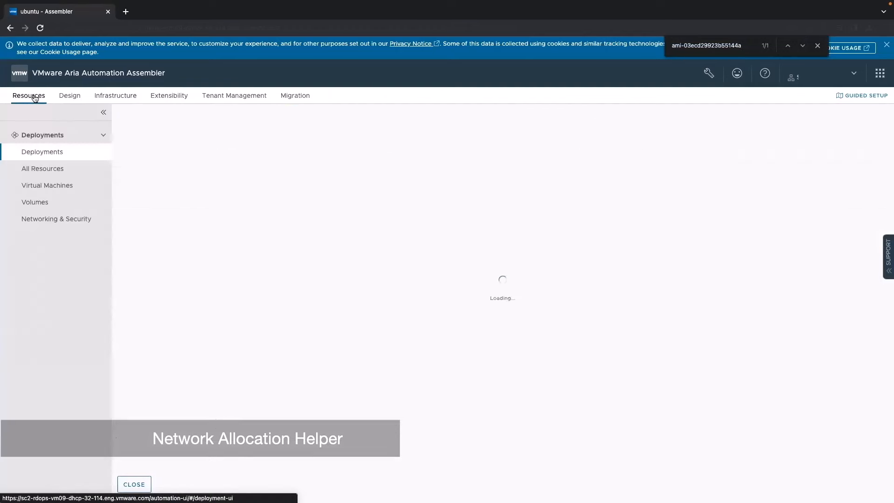
left_click(516, 347)
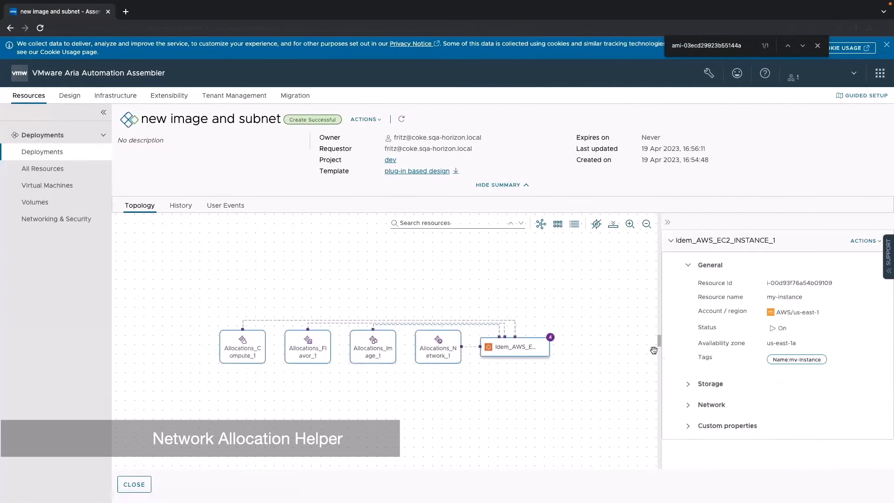
left_click_drag(658, 352, 575, 353)
left_click(610, 429)
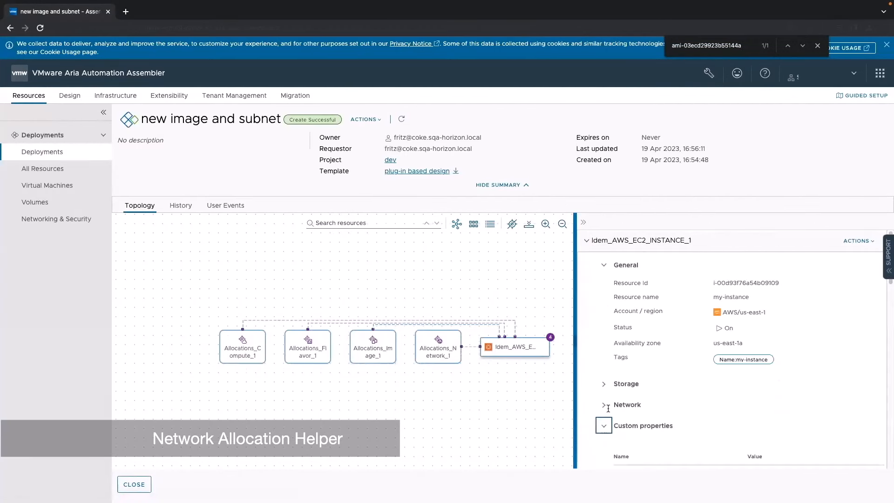
key("Return")
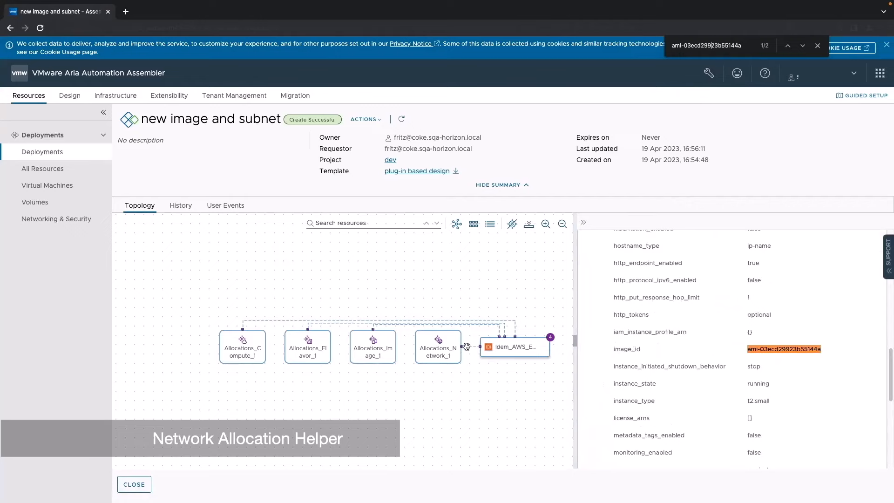
Examine the selectedSubnet output of Allocations_Network_1 and copy its subnet ID.
left_click(424, 347)
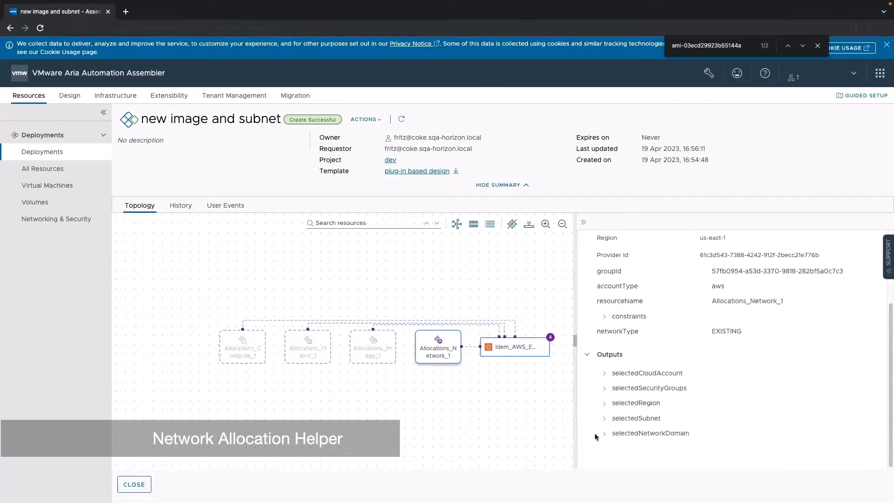
left_click(605, 418)
scroll(680, 385, "down", 3)
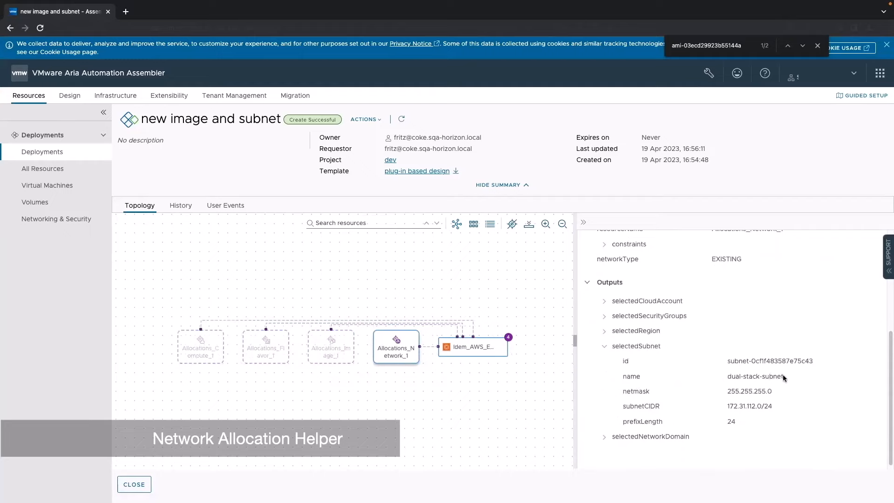
left_click_drag(785, 377, 728, 376)
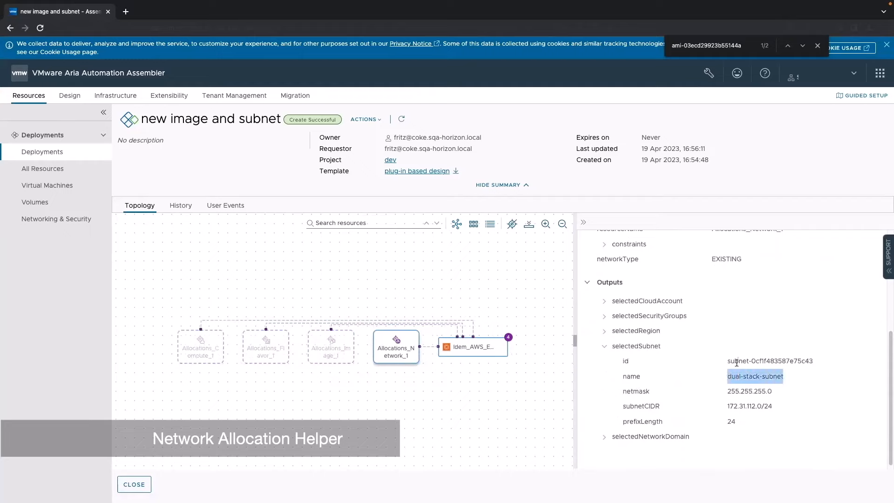
left_click_drag(727, 361, 819, 361)
key("ctrl+c")
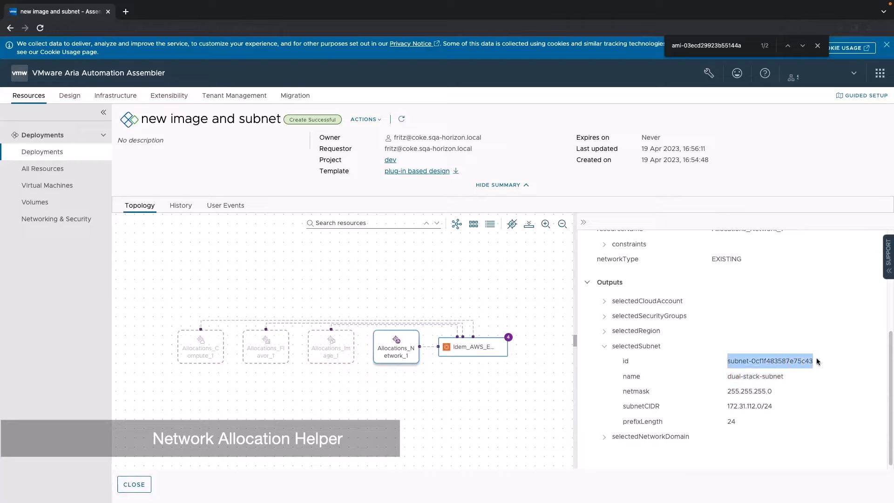
Search the custom properties of Idem_AWS_EC2_INSTANCE_1 for the copied subnet ID.
left_click(496, 350)
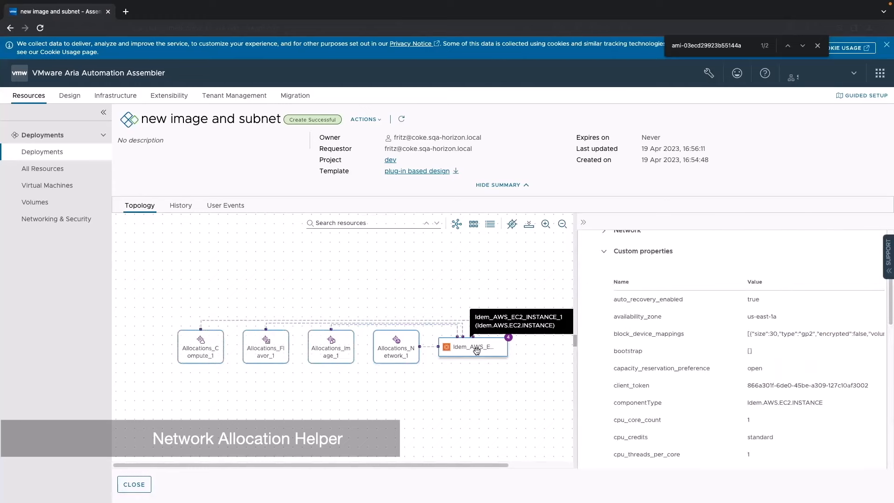
triple_click(743, 44)
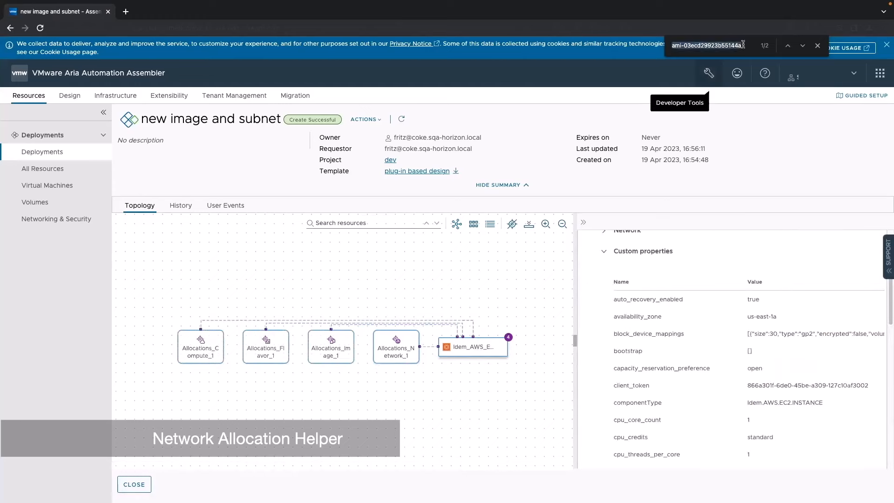
key("ctrl+v")
key("Return")
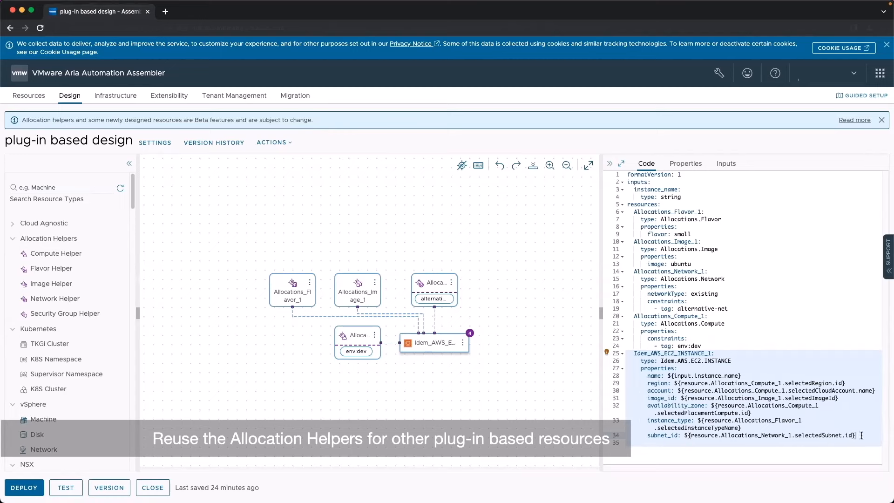
Duplicate the whole Idem_AWS_EC2_INSTANCE_1 resource block at the end of the plug-in based design's YAML code.
left_click_drag(859, 435, 603, 358)
key("ctrl+c")
key("Return")
key("ctrl+v")
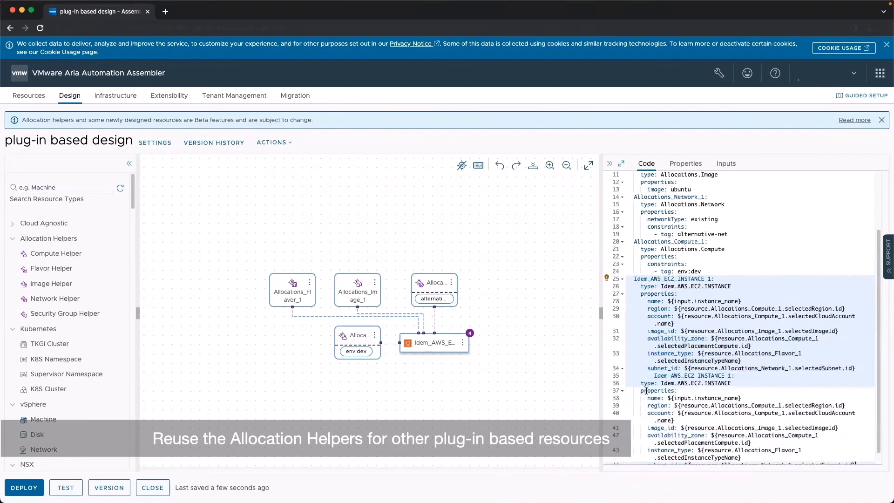
Align the duplicated block's first line with the other resources and rename the copy Idem_AWS_EC2_INSTANCE_2.
left_click(653, 376)
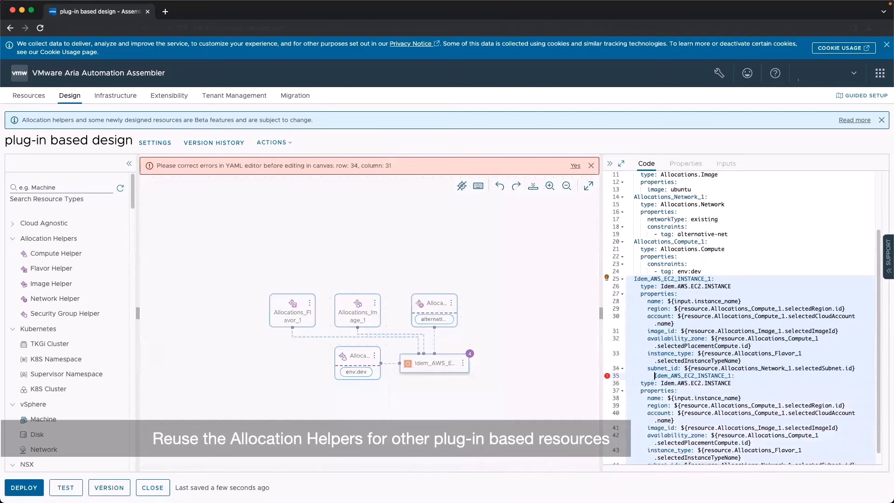
key("BackSpace")
key("BackSpace")
key("BackSpace")
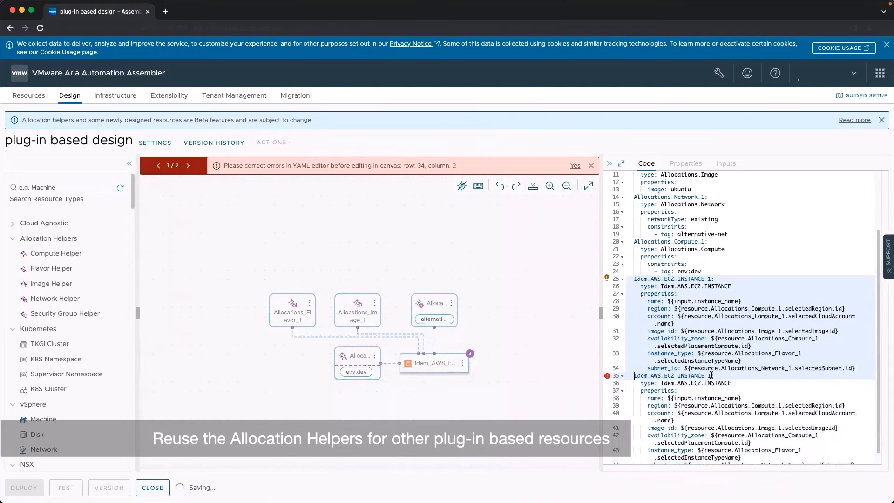
key("BackSpace")
type("2:")
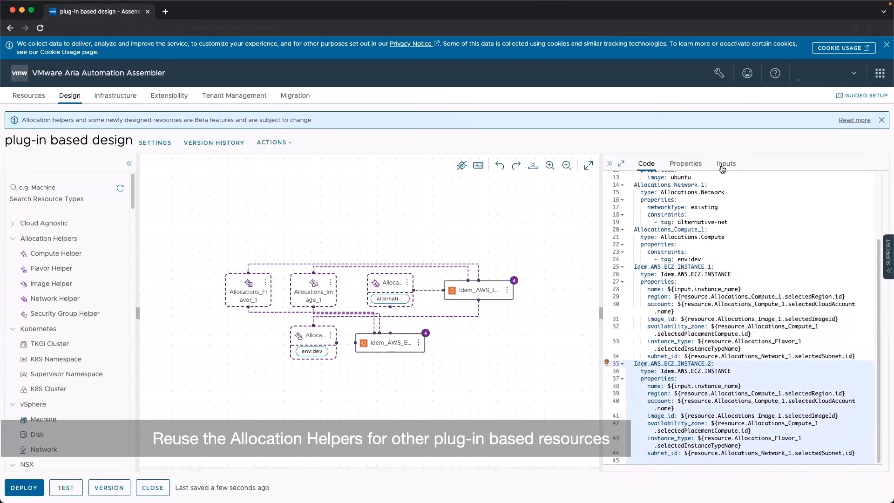
Create a new string template input named instance2_name.
left_click(722, 169)
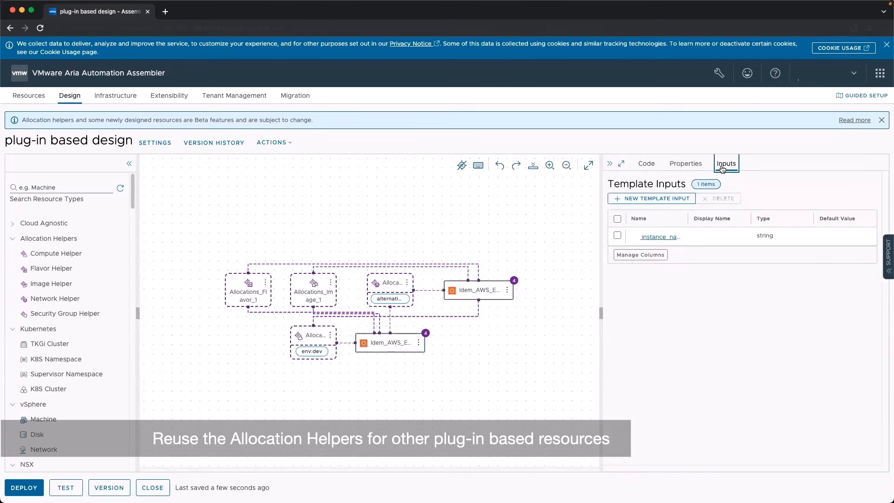
left_click(630, 200)
left_click(420, 192)
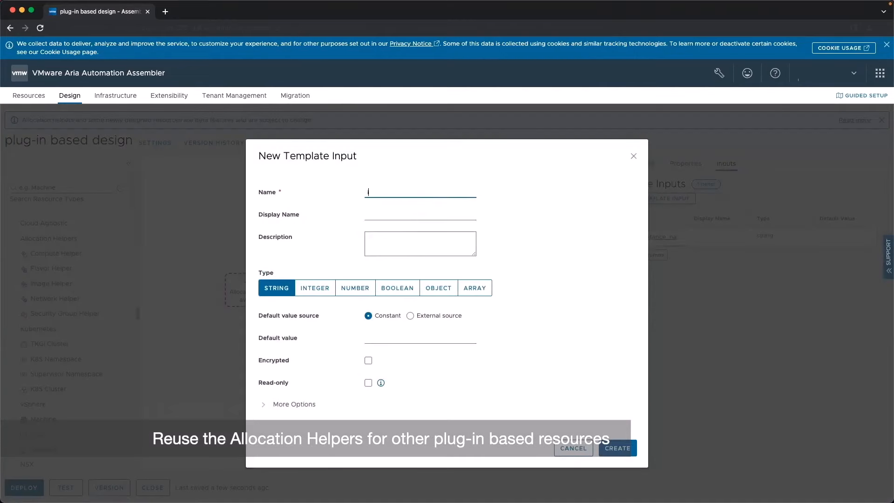
type("instance2_name")
left_click(630, 450)
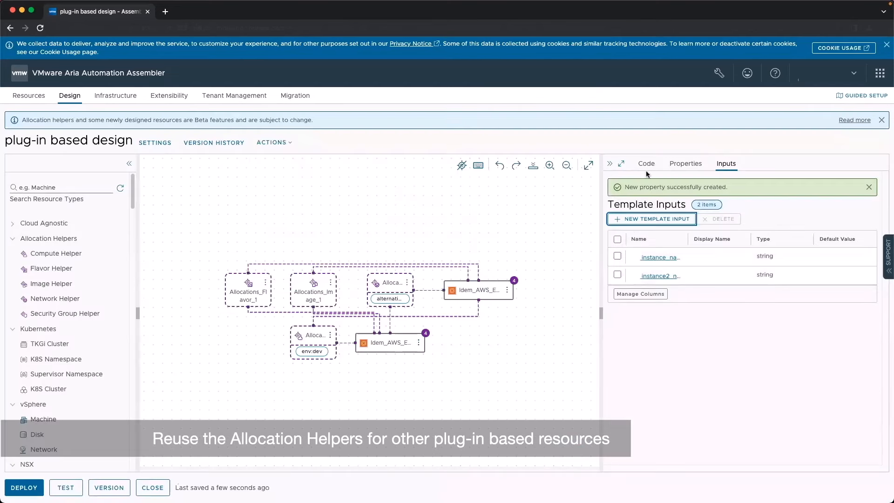
Set the name property of Idem_AWS_EC2_INSTANCE_2 to ${input.instance2_name} in the template code.
left_click(646, 164)
scroll(703, 332, "down", 5)
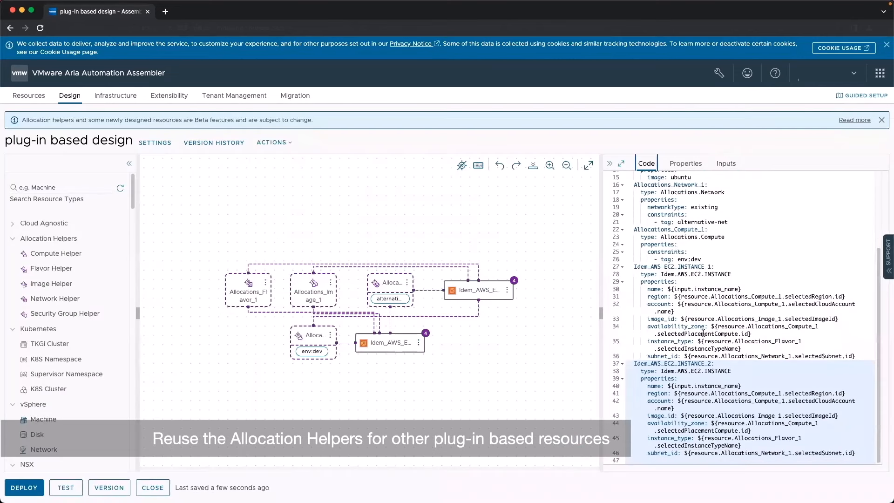
left_click(721, 386)
type("2")
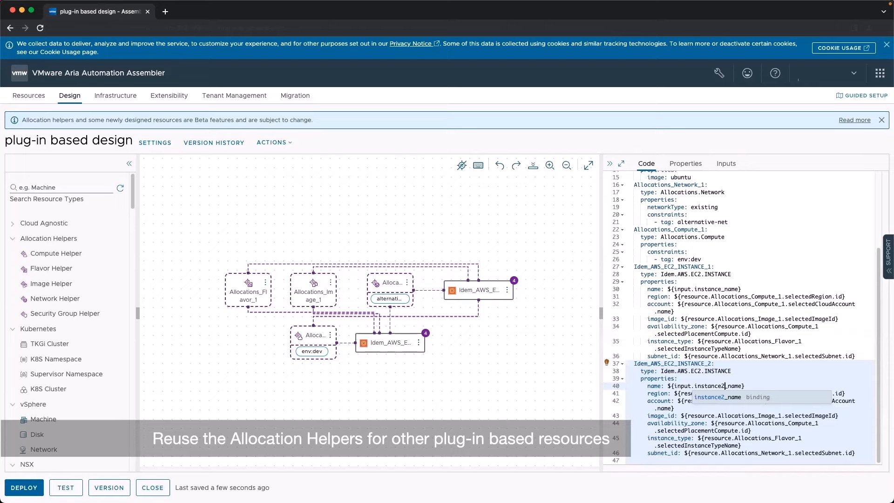
left_click(581, 417)
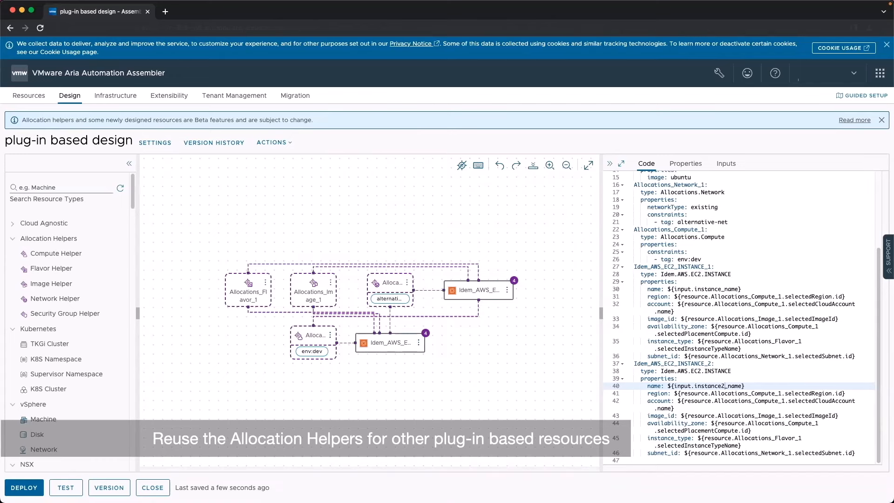
Find the AWS EC2 Volume resource type by searching for volume and add it to the design canvas.
left_click(56, 189)
type("volume")
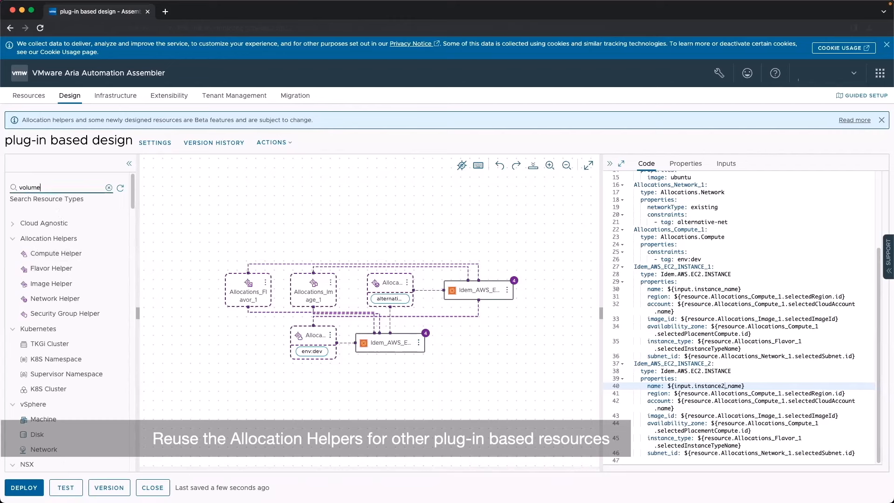
left_click_drag(66, 305, 288, 368)
left_click(234, 351)
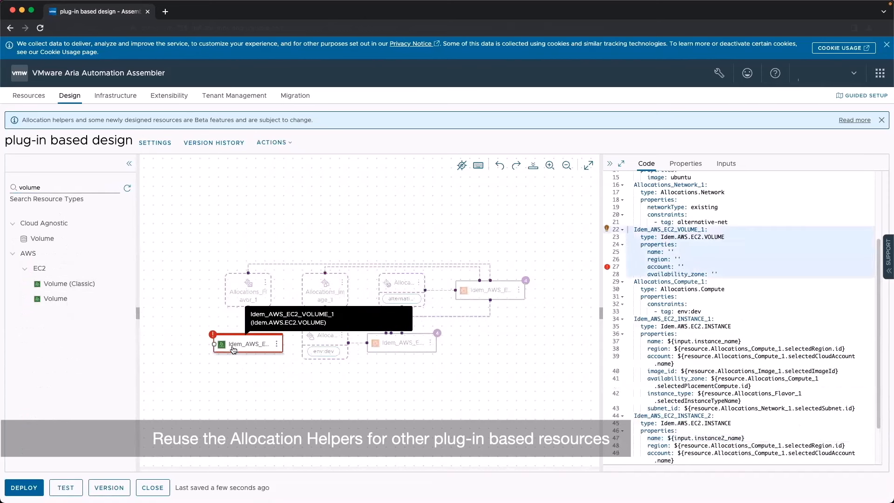
Create a new string template input named volume_name.
left_click(719, 165)
left_click(656, 198)
left_click(418, 195)
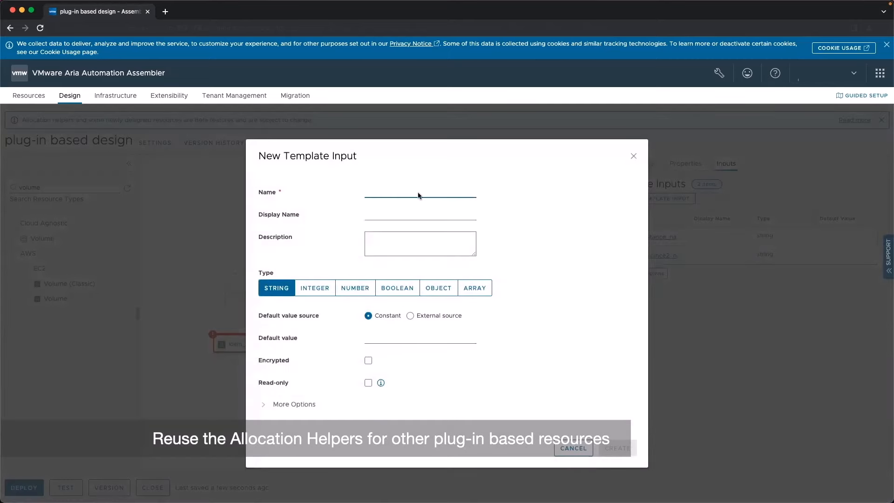
type("volume-a")
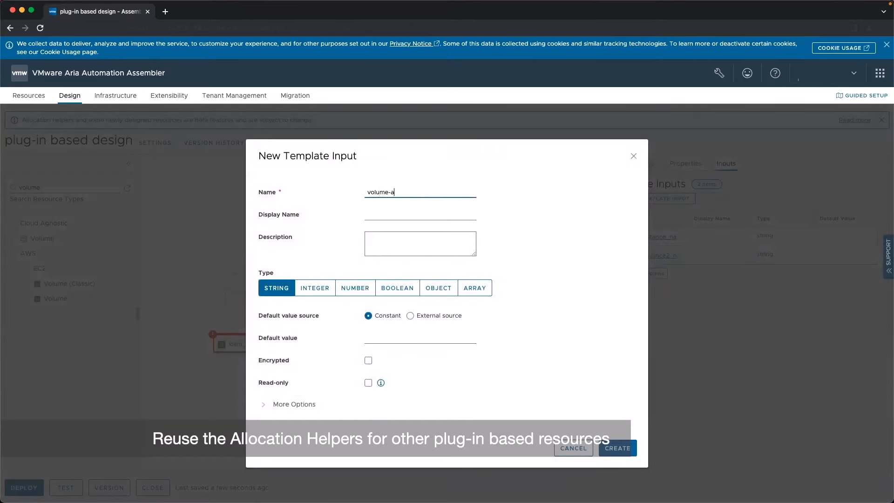
key("BackSpace")
type("name")
left_click(618, 448)
Set the name property of Idem_AWS_EC2_VOLUME_1 to ${input.volume_name} in the template code.
left_click(646, 163)
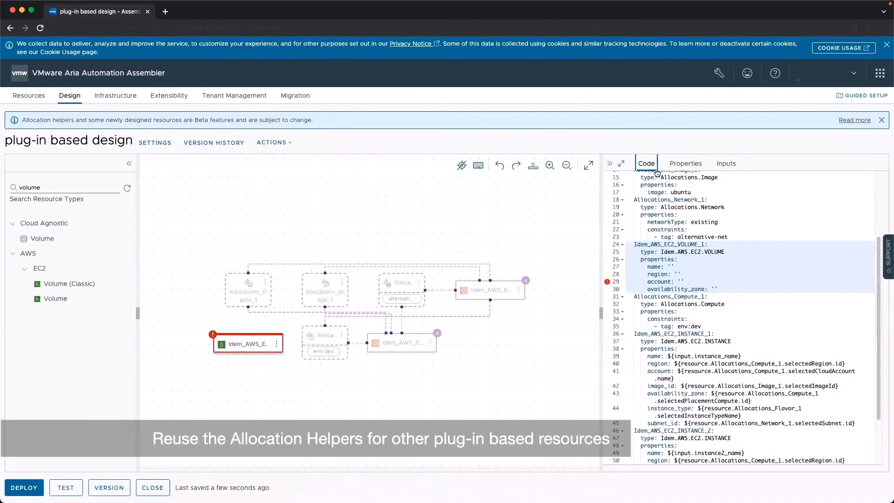
left_click(688, 266)
key("BackSpace")
key("BackSpace")
type("${i")
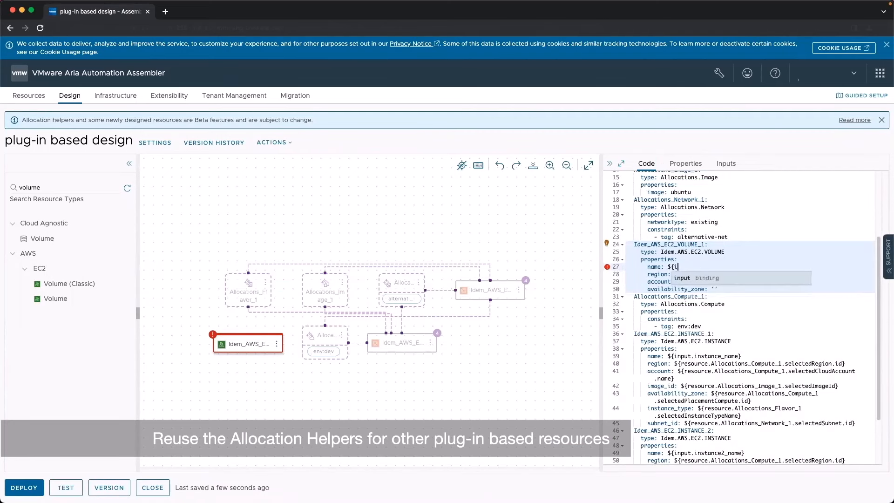
type("nput.")
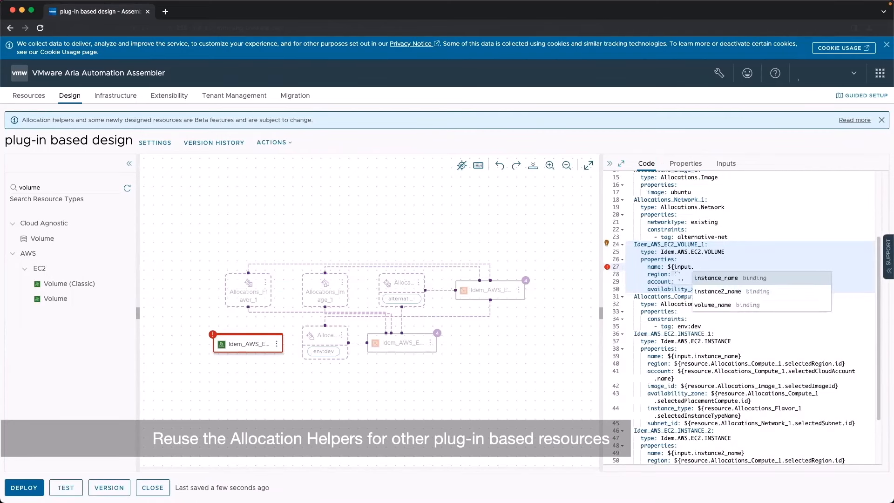
key("Down")
key("Down")
key("Return")
type("}")
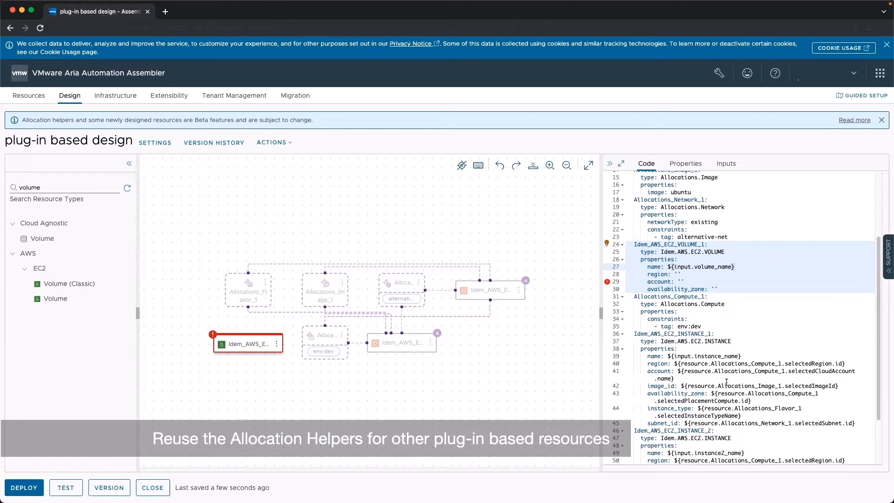
Copy the first instance's region binding ${resource.Allocations_Compute_1.selectedRegion.id} into the region property of Idem_AWS_EC2_VOLUME_1.
left_click_drag(845, 363, 674, 363)
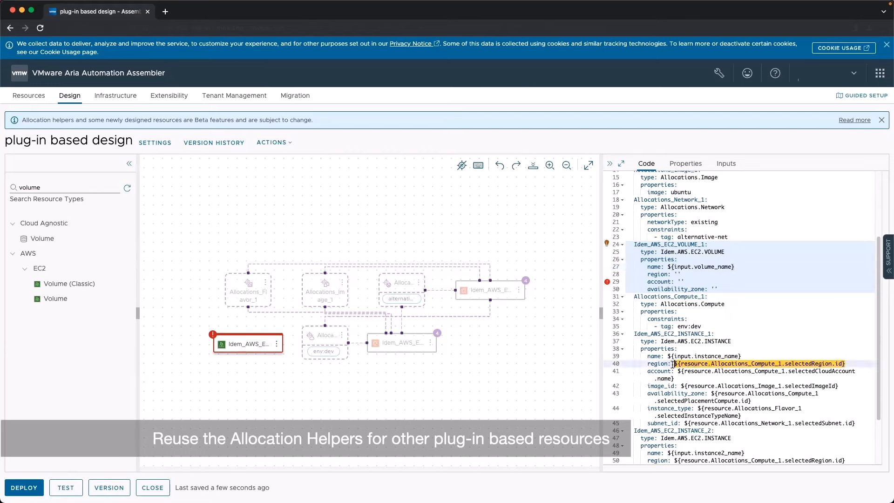
key("ctrl+c")
left_click(678, 275)
key("ctrl+v")
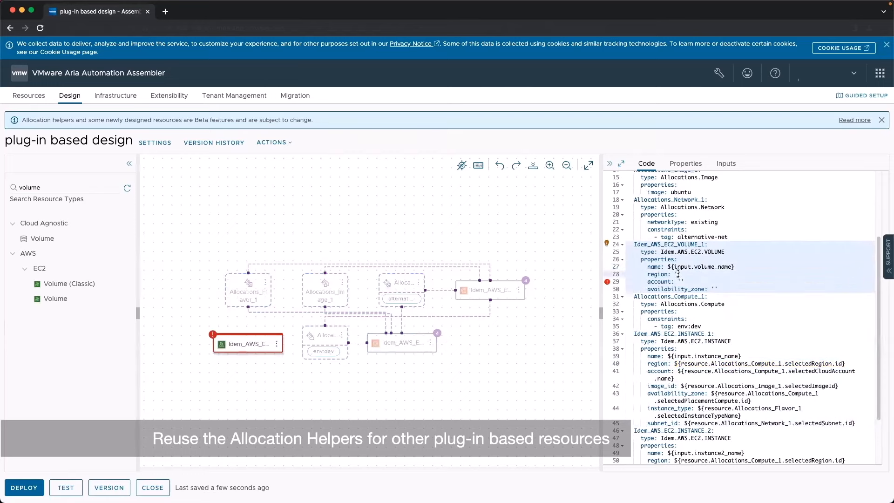
Copy the first instance's account binding ${resource.Allocations_Compute_1.selectedCloudAccount.name} into the account property of Idem_AWS_EC2_VOLUME_1.
left_click_drag(855, 376, 678, 373)
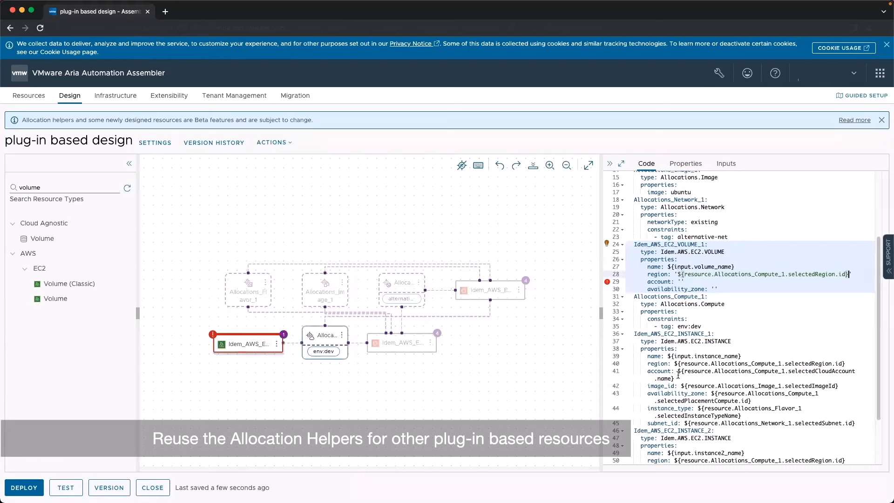
key("ctrl+c")
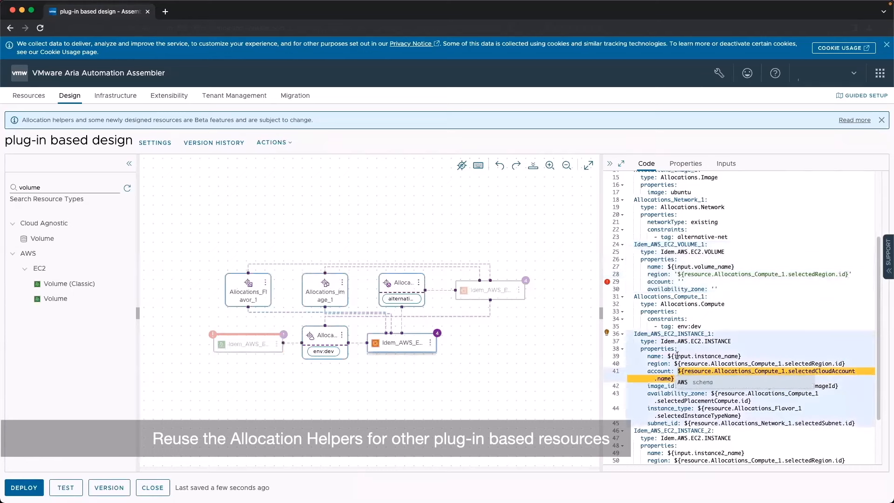
left_click(681, 281)
key("ctrl+v")
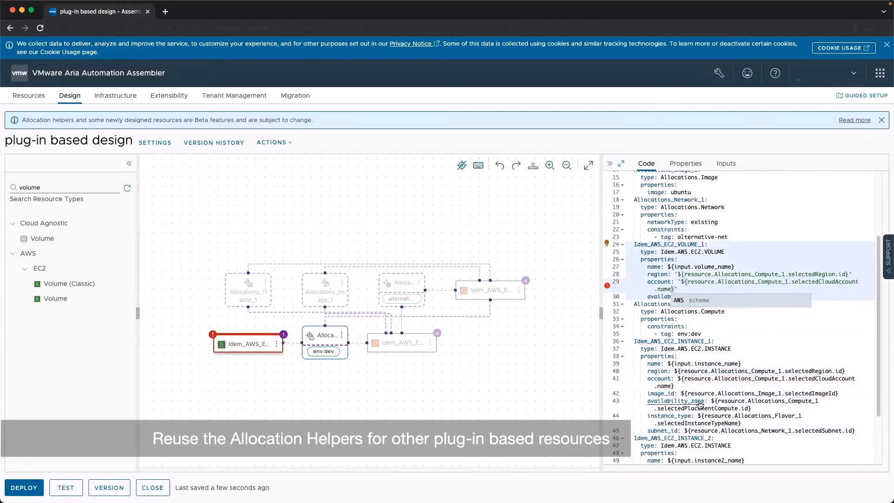
Copy the first instance's binding ${resource.Allocations_Compute_1.selectedPlacementCompute.id} into the availability_zone property of Idem_AWS_EC2_VOLUME_1.
left_click_drag(753, 408, 711, 400)
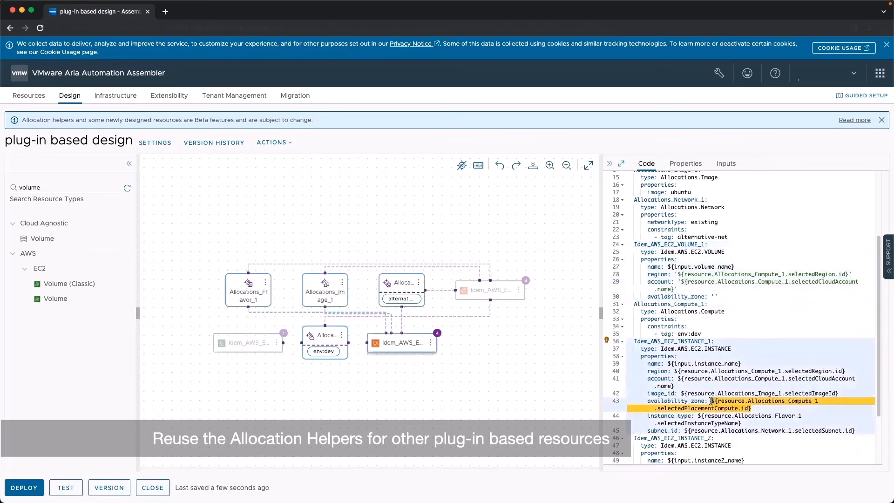
left_click(714, 296)
key("ctrl+v")
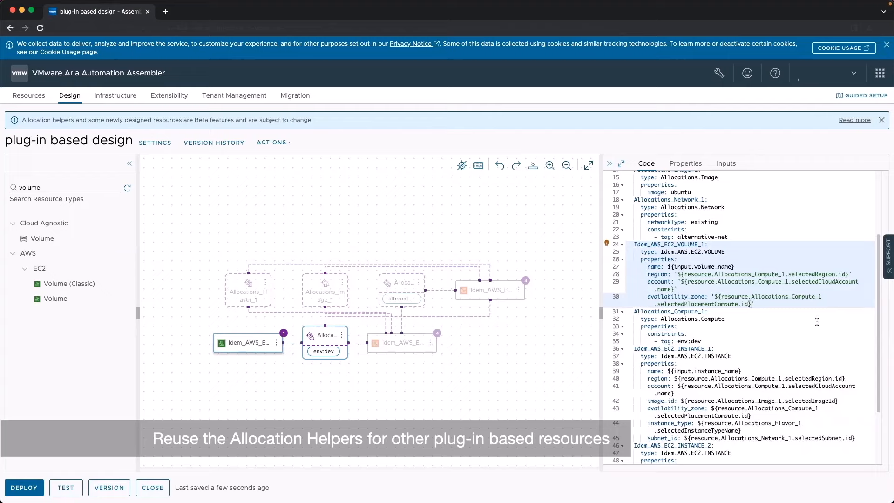
Add a size property of 10 below availability_zone in Idem_AWS_EC2_VOLUME_1.
left_click(763, 303)
key("Return")
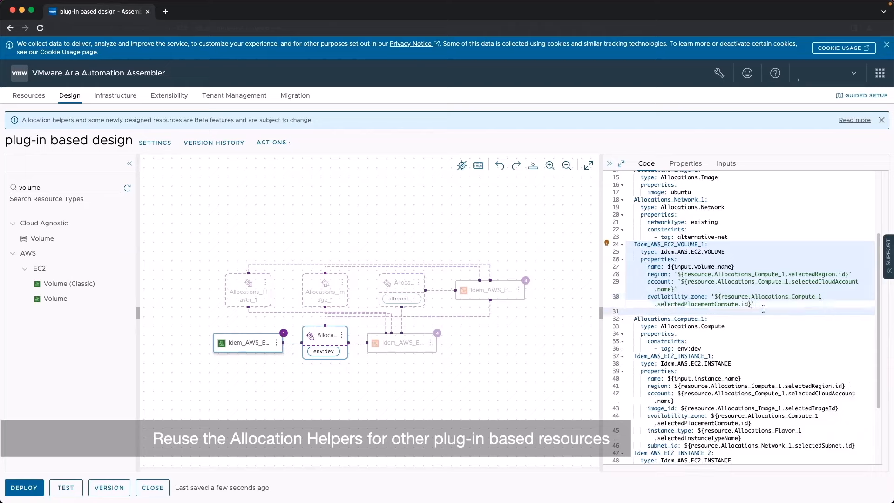
type("si")
key("Return")
type("10")
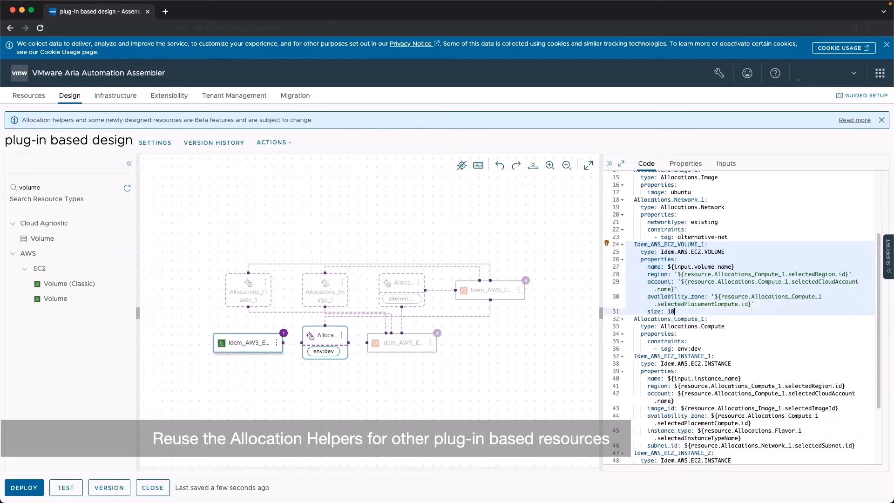
Add the properties volume_type: io2 and iops: 300 to Idem_AWS_EC2_VOLUME_1.
key("Return")
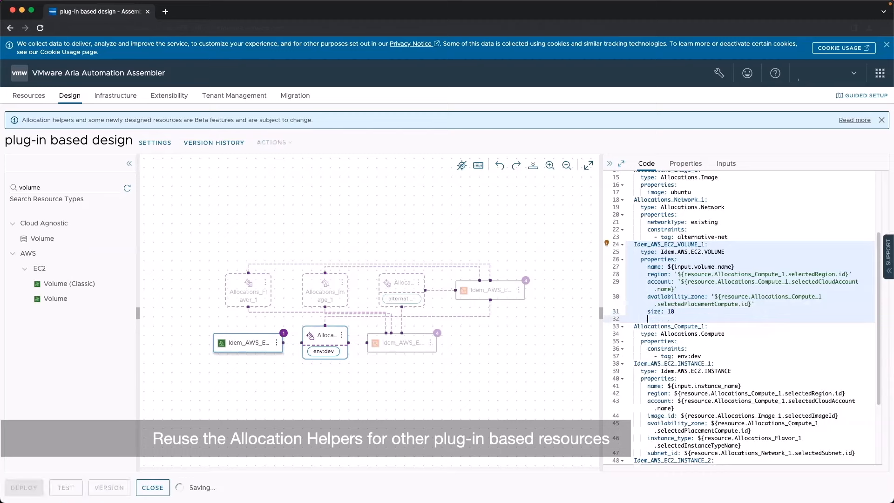
type("vol")
key("Return")
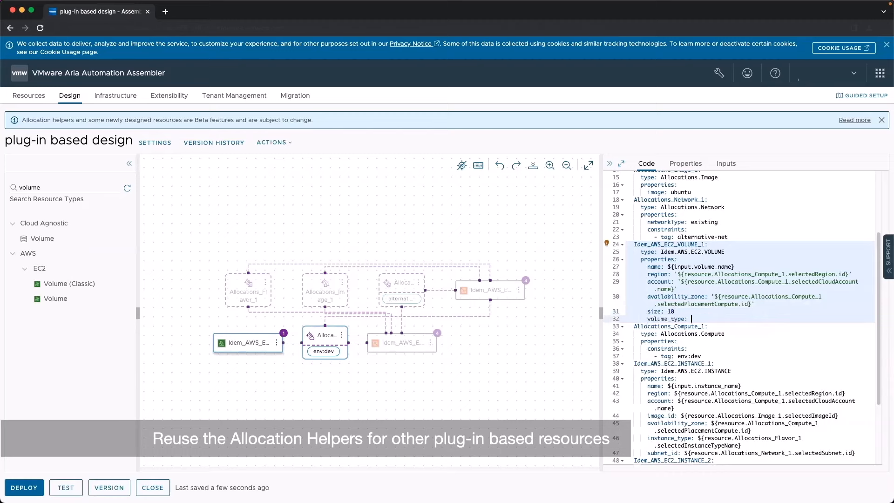
type("io2")
key("Return")
type("io")
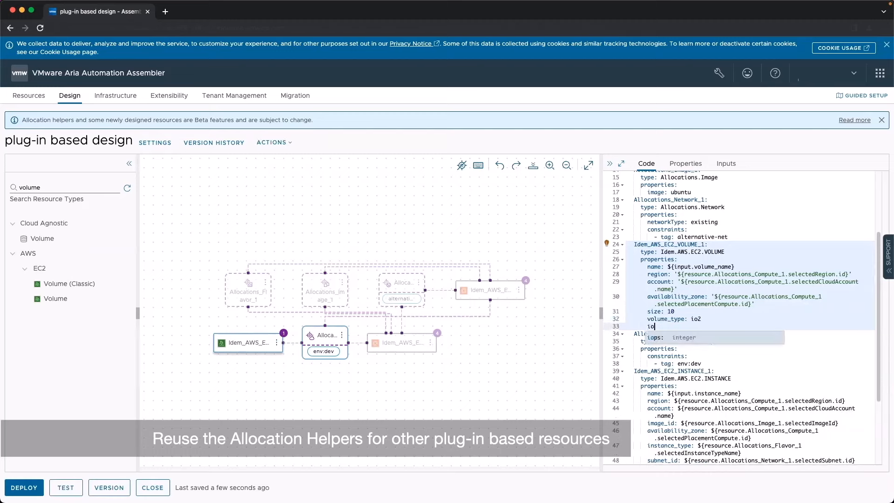
key("Return")
type("300")
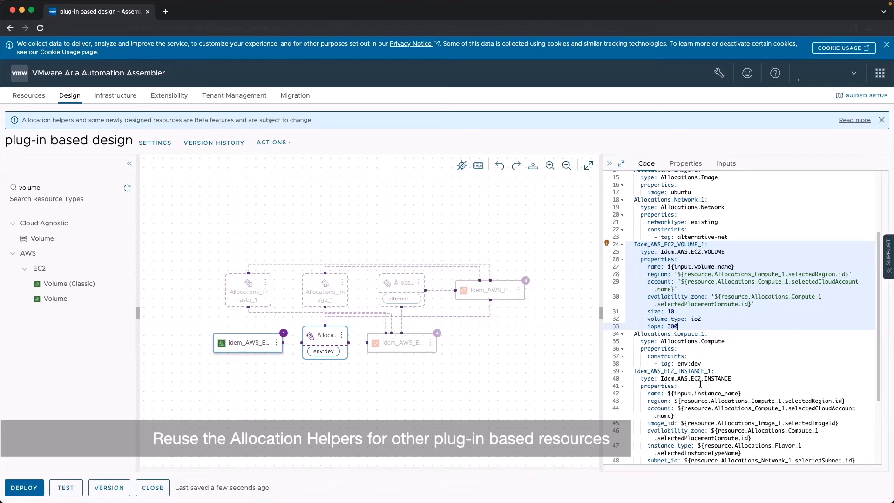
Look up the instance's available child fields and add a block_device_mappings property after subnet_id in Idem_AWS_EC2_INSTANCE_1.
left_click(666, 387)
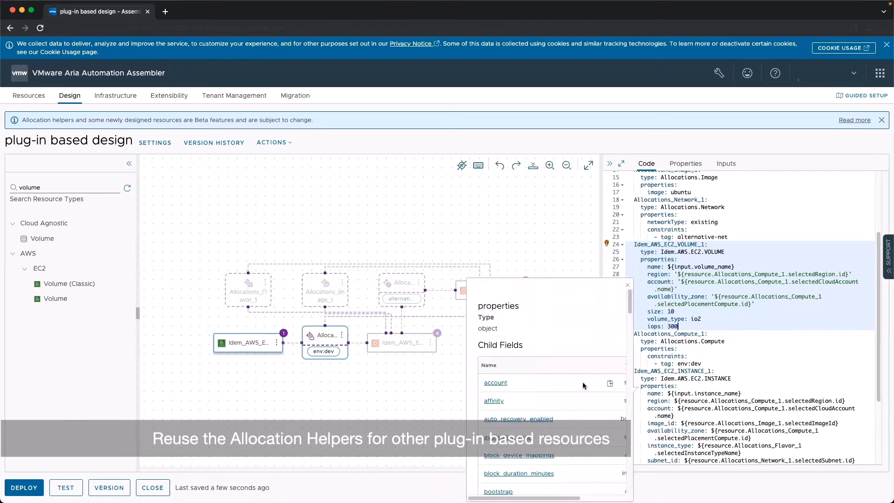
scroll(582, 382, "down", 2)
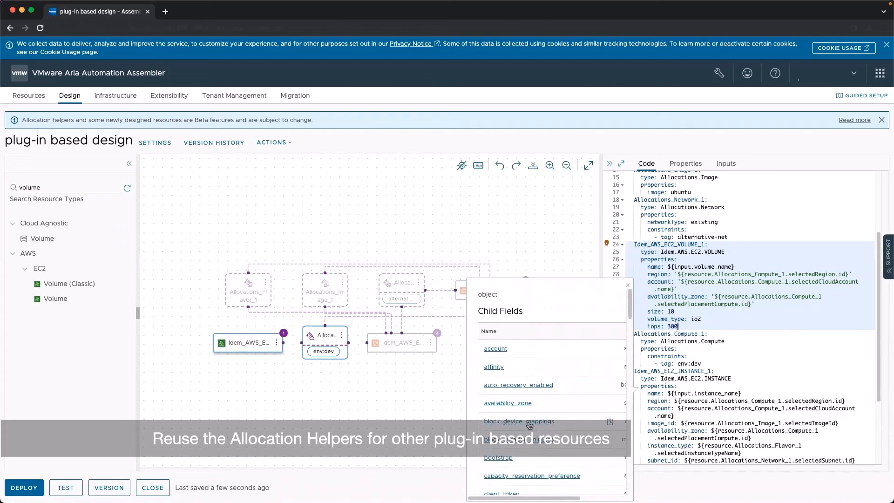
scroll(722, 419, "down", 3)
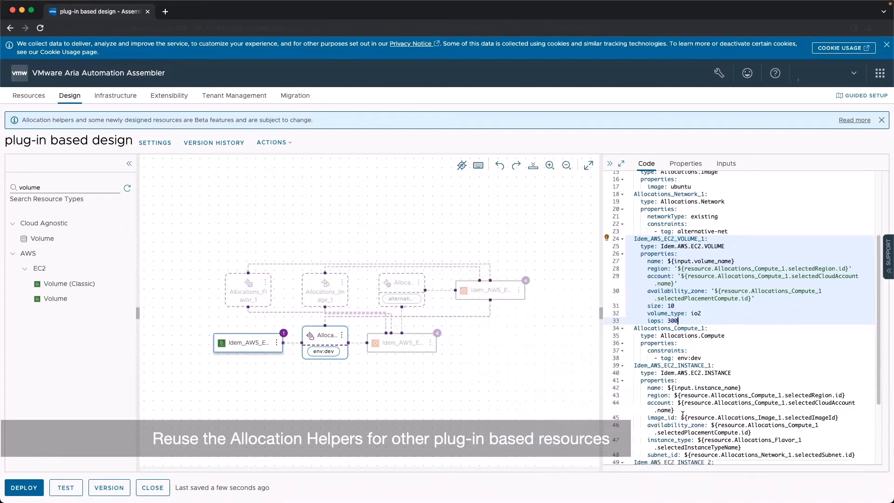
left_click(866, 407)
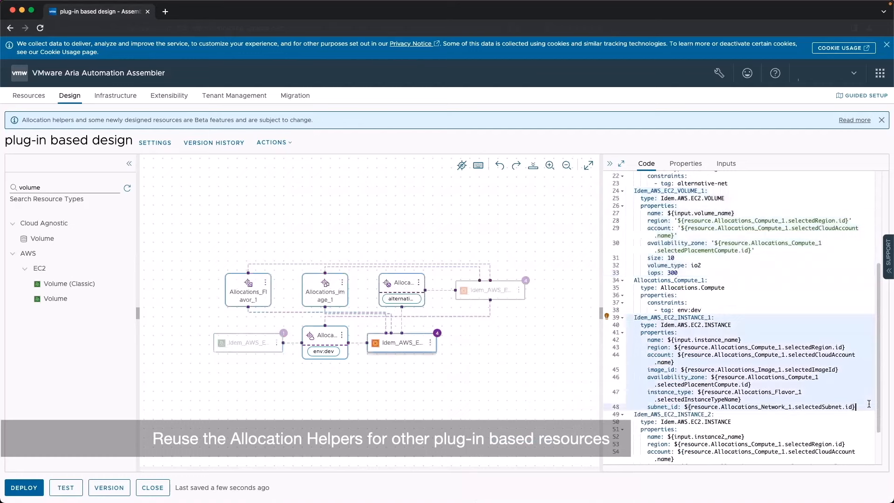
key("Return")
type("block_device_mappings:")
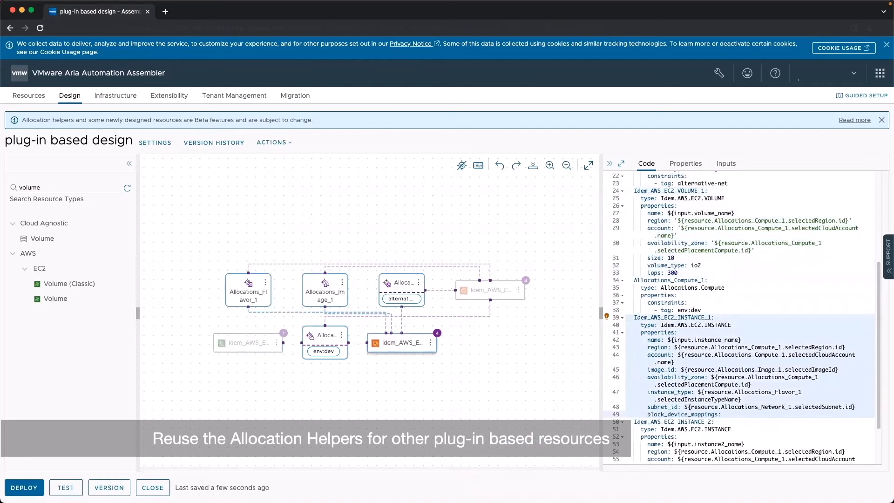
Add a block_device_mappings list item with volume_id bound to ${resource.Idem_AWS_EC2_VOLUME_1.resource_id} in the first instance.
key("Return")
type("-")
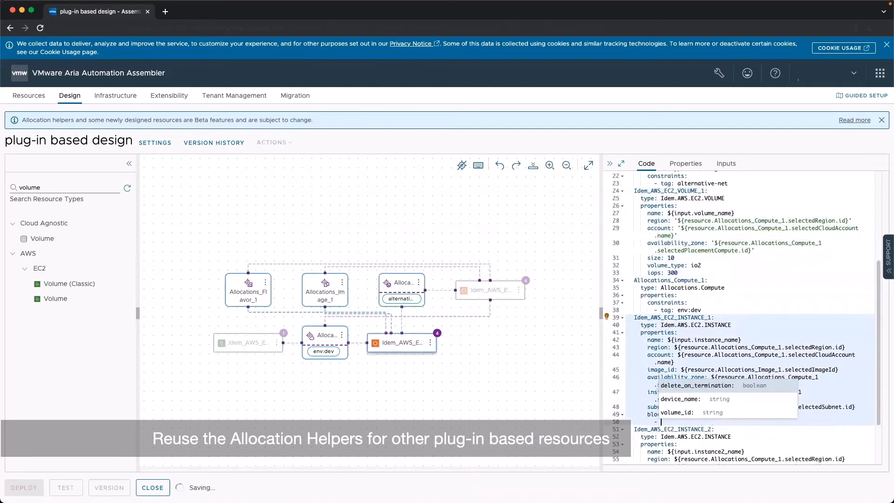
key("Down")
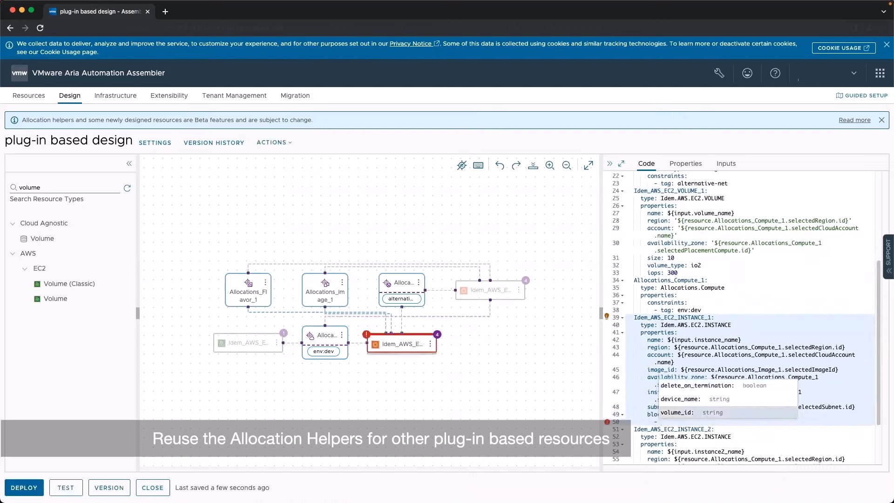
key("Return")
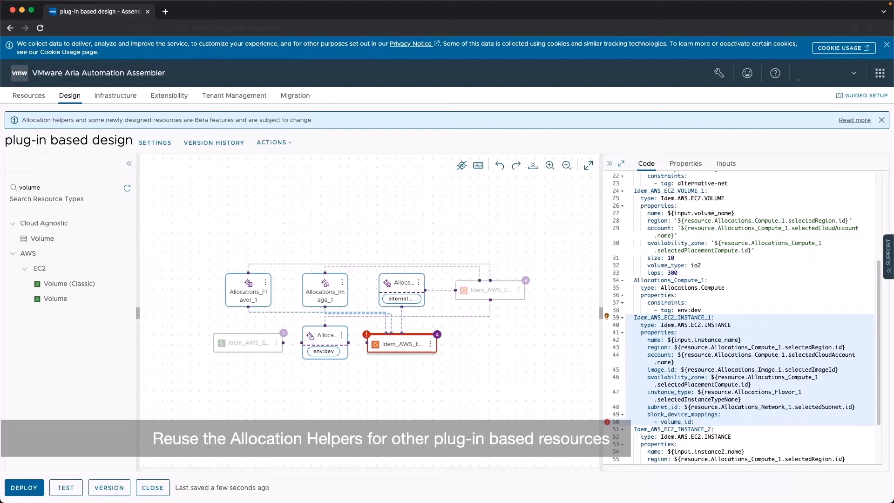
type("${resource.")
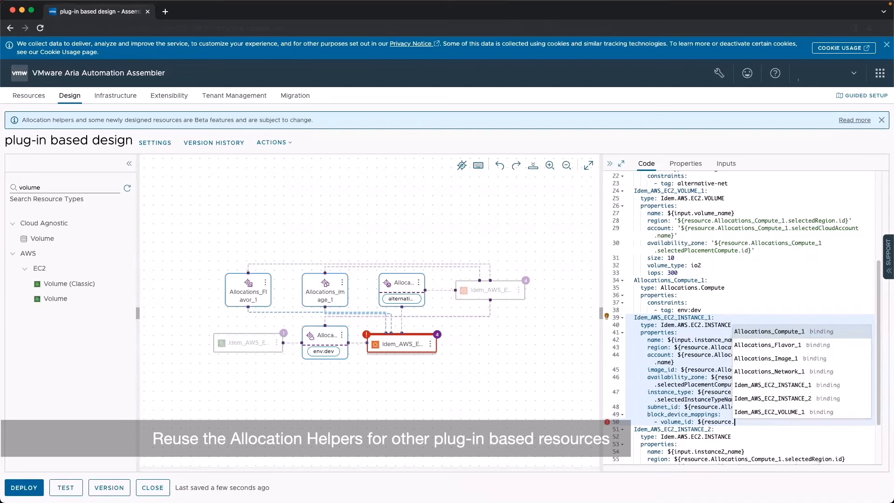
key("Down")
key("Down")
key("Down")
key("Down")
key("Down")
key("Down")
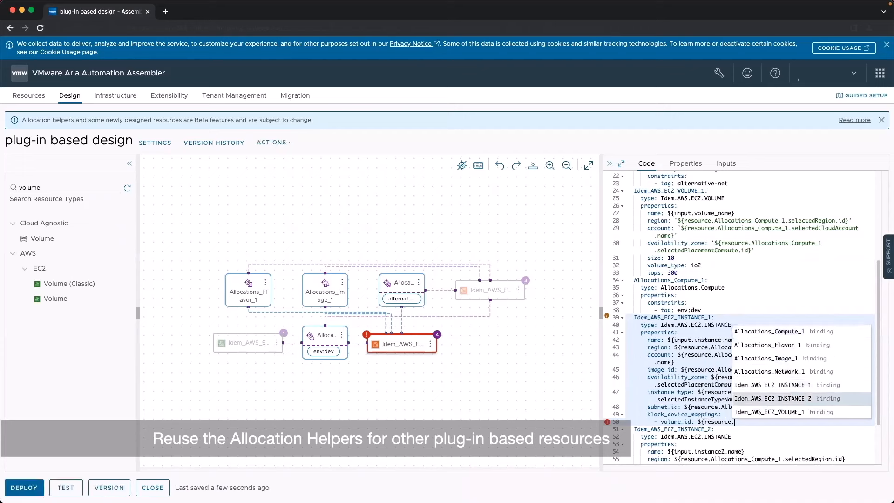
key("Return")
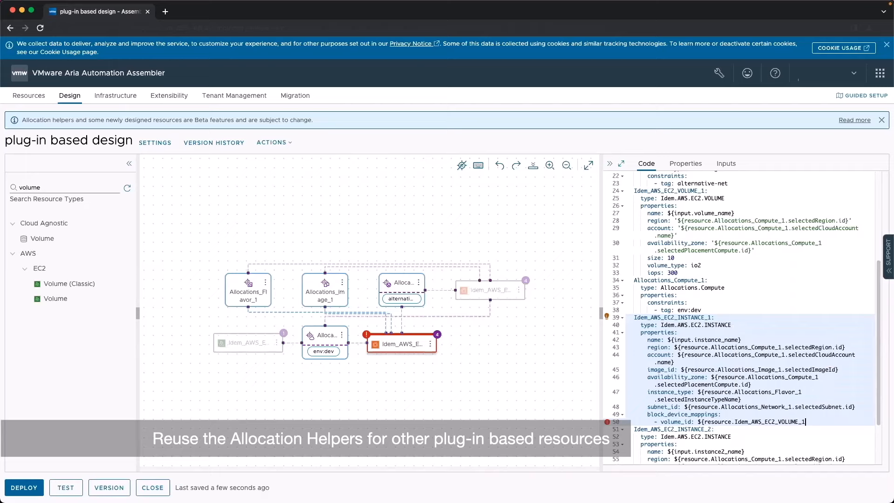
type(".re")
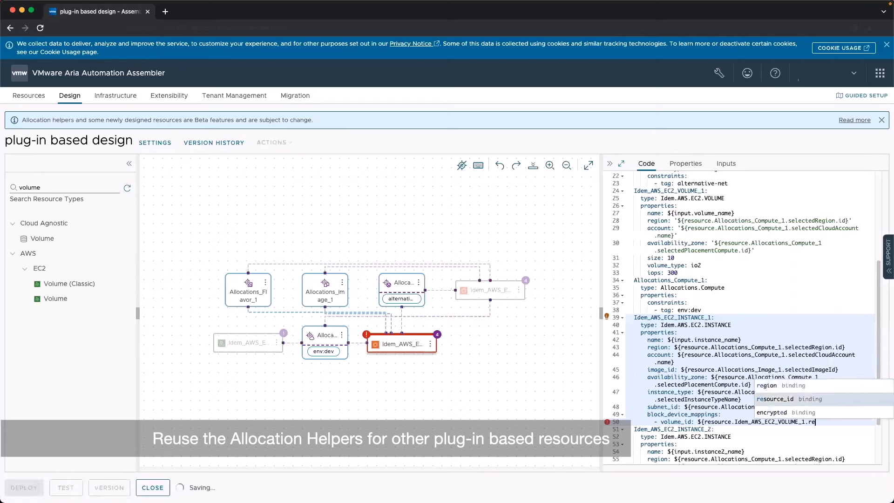
key("Down")
key("Return")
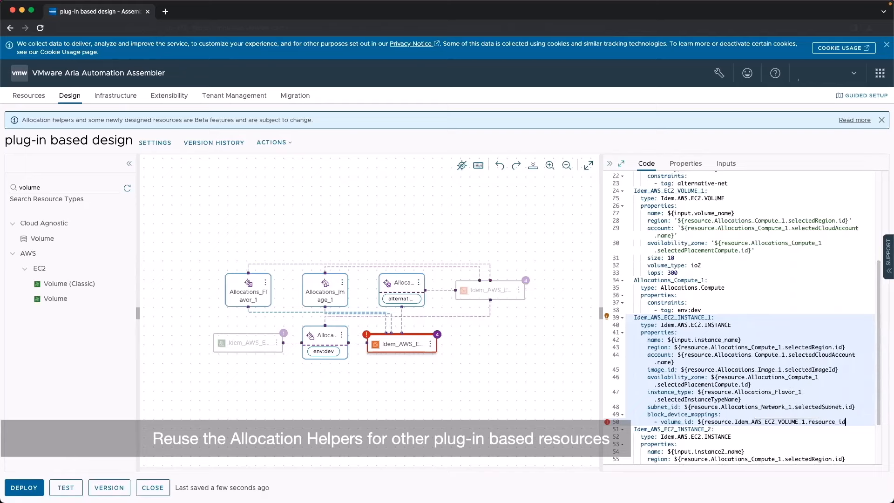
type("}")
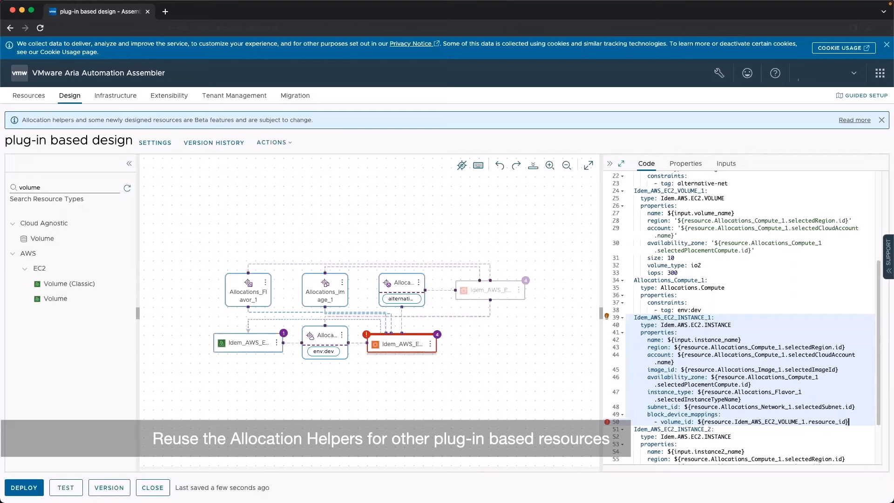
Add device_name: /dev/sdb to the first instance's block device mapping.
mouse_move(607, 423)
key("Return")
type("dev")
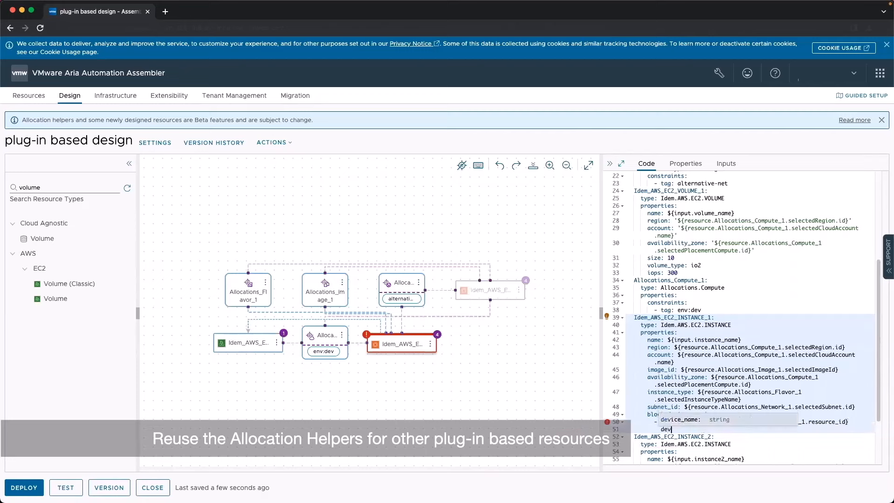
type("ice_name: /dev")
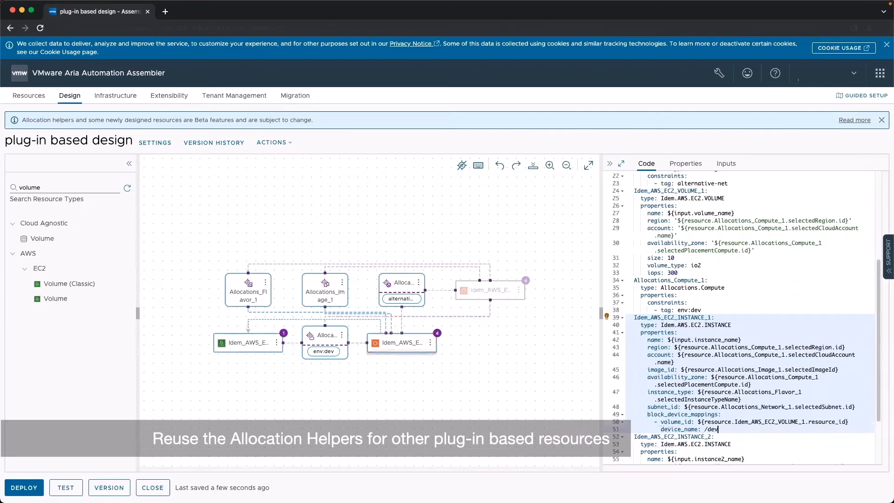
type("/sdb")
Create version 5 of the design and set up a new deployment of the current draft named "2 instances and a volume".
left_click(110, 488)
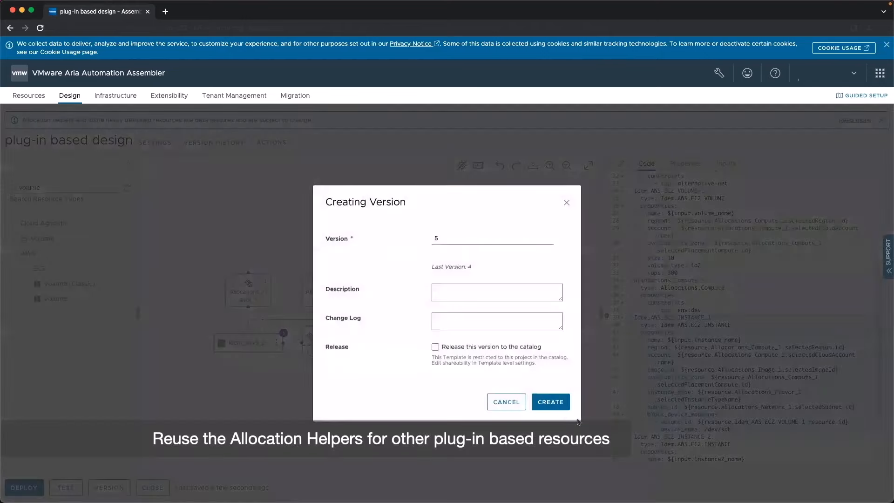
left_click(552, 389)
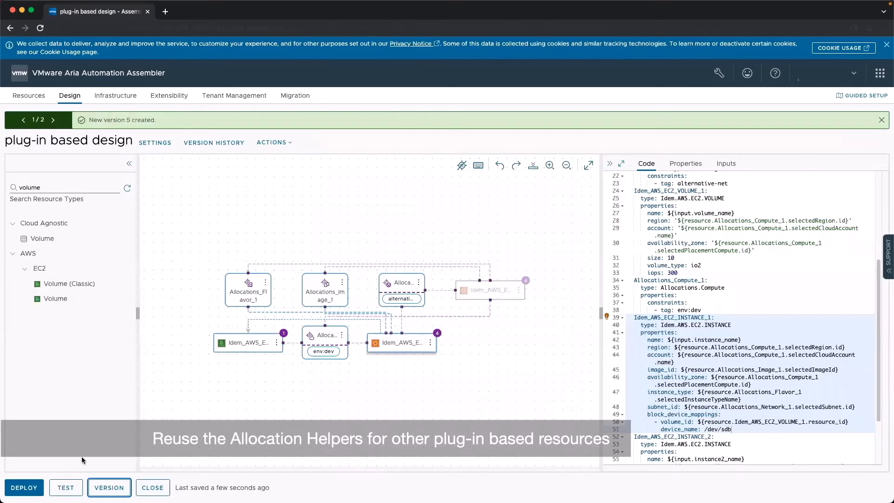
left_click(24, 487)
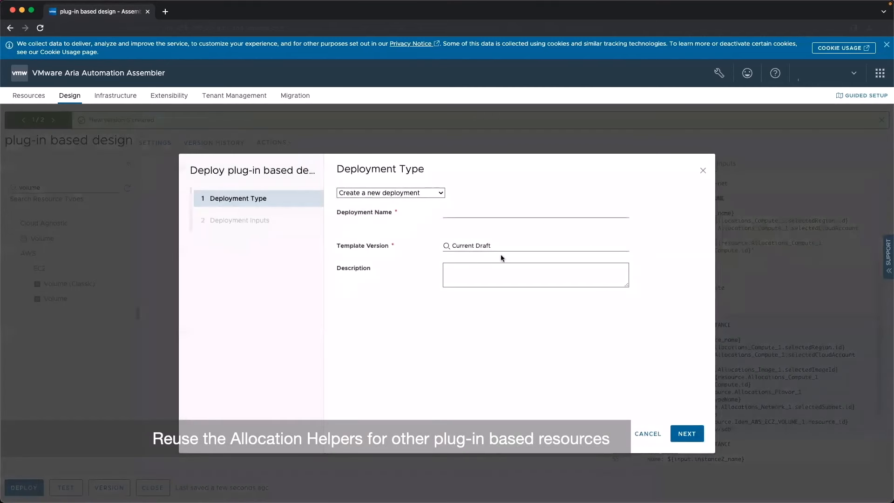
left_click(507, 212)
type("2 instances an")
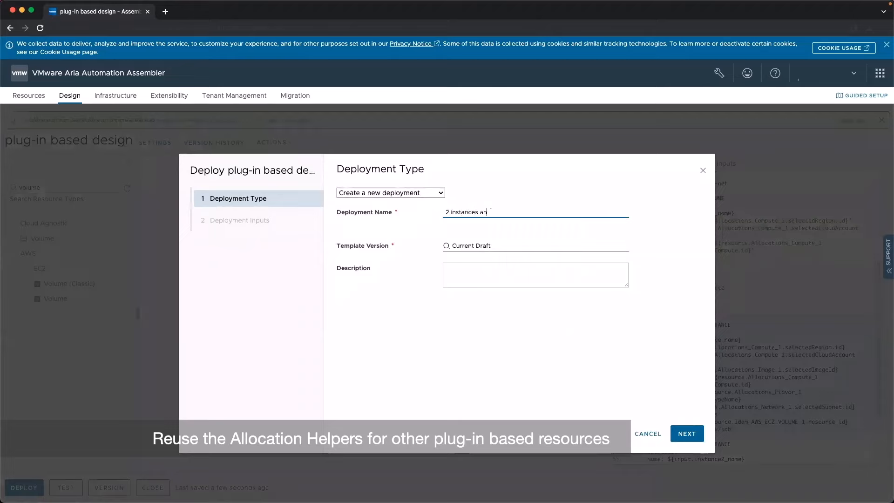
type("d a volume")
left_click(687, 433)
Fill in the deployment inputs with instance-1 and instance-2 for the two instance names and volume-1 for the volume name.
left_click(434, 202)
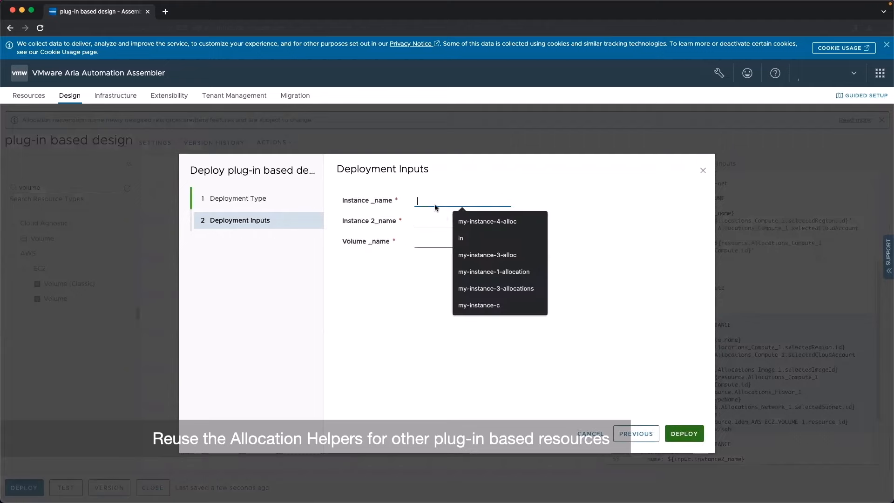
type("ins")
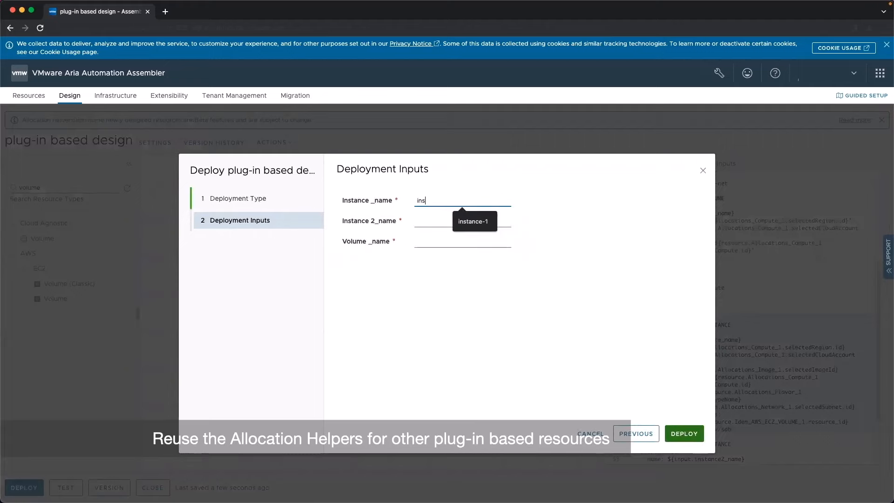
left_click(473, 222)
left_click(419, 222)
left_click(461, 242)
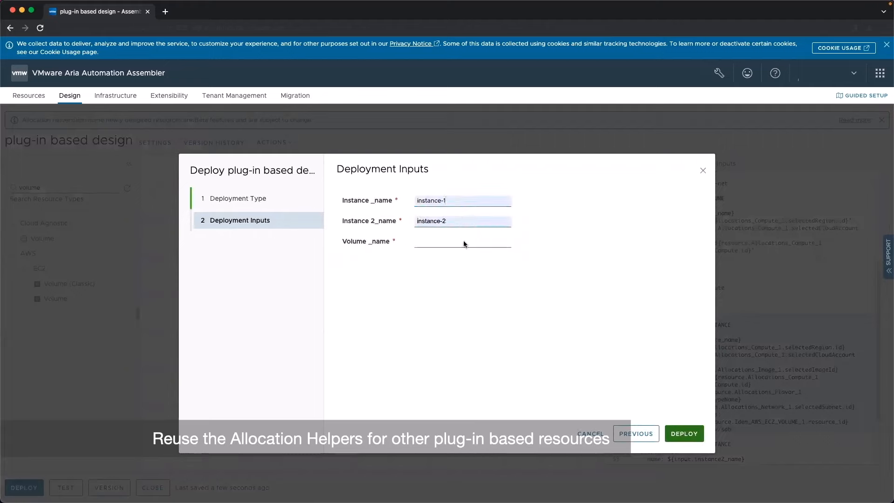
left_click(457, 244)
left_click(472, 262)
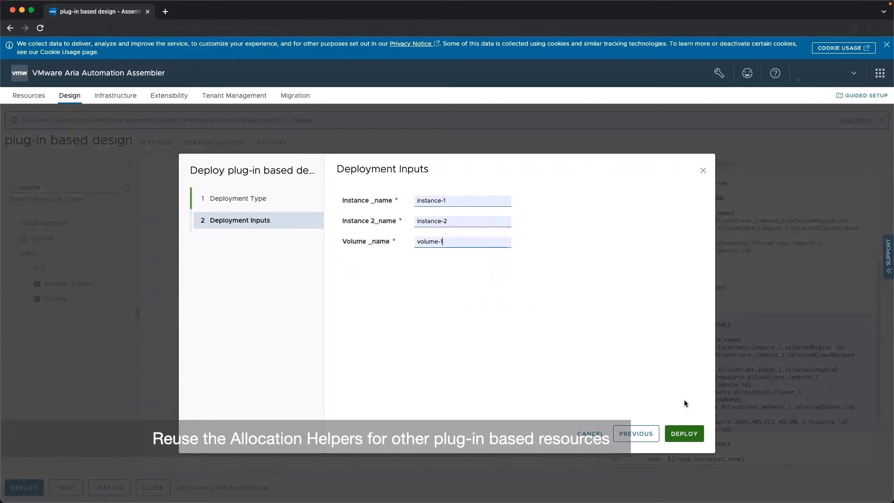
Submit the 2 instances and a volume deployment and monitor its creation events and the volume's provisioning.
left_click(682, 435)
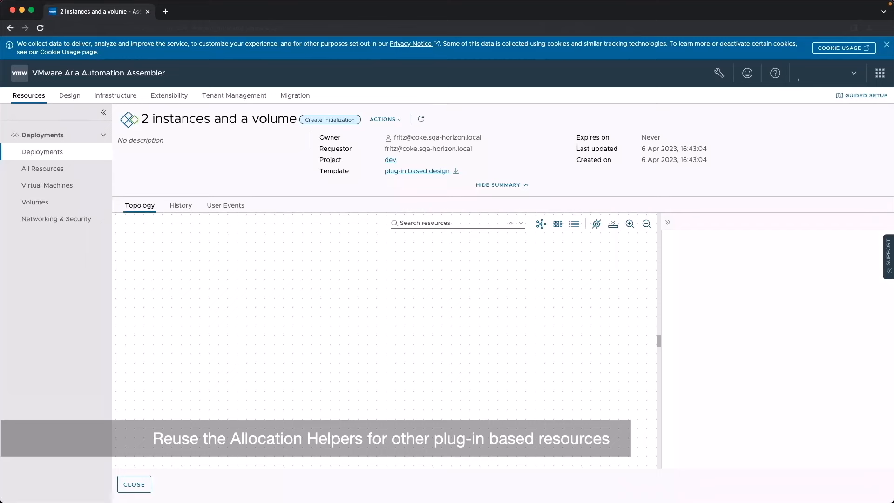
left_click(181, 215)
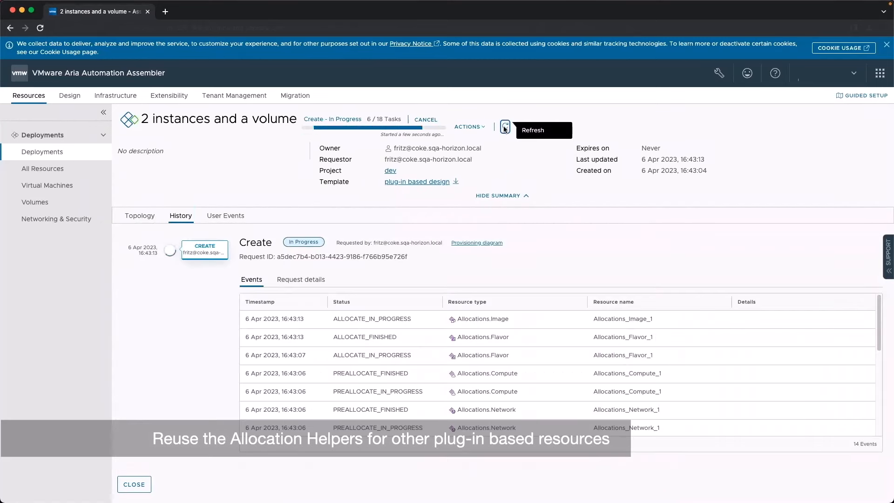
left_click(504, 127)
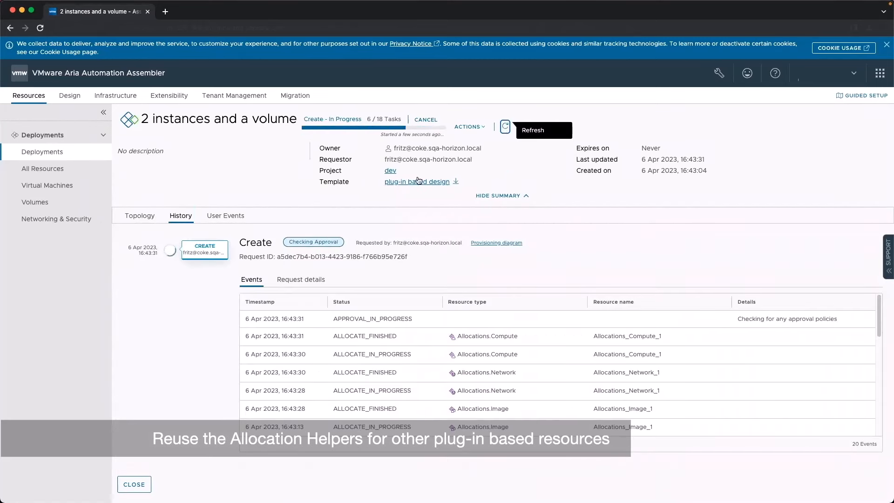
left_click(504, 126)
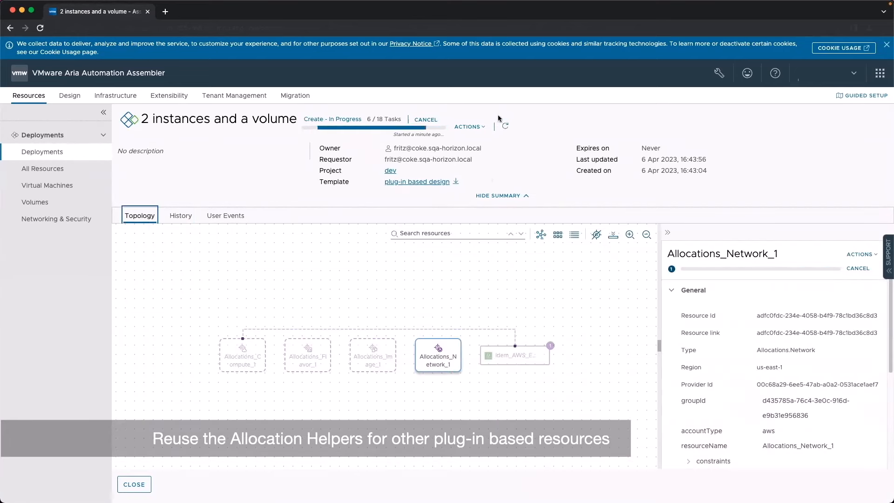
left_click(513, 350)
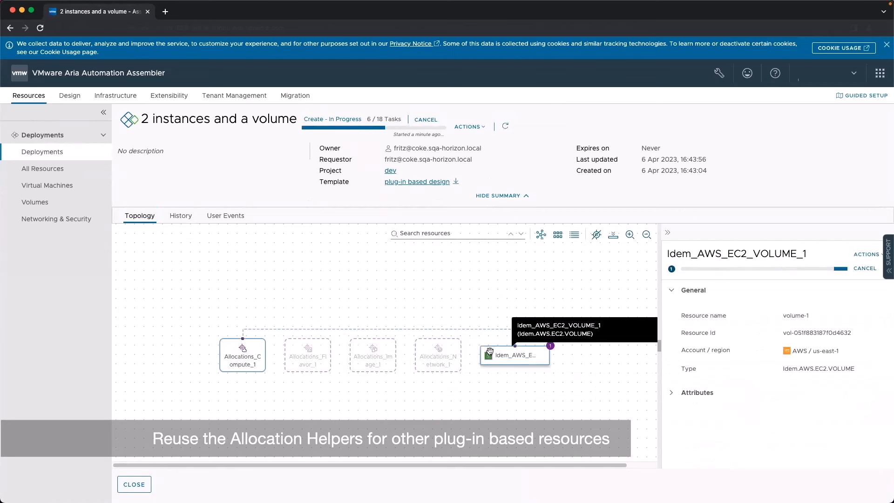
left_click(186, 218)
left_click(505, 127)
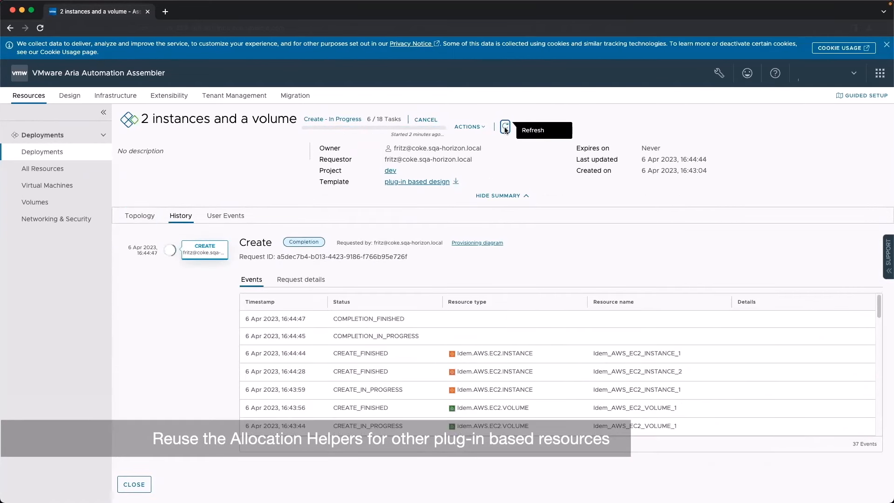
Examine the general details of the first instance, second instance and volume in the deployment topology.
left_click(145, 206)
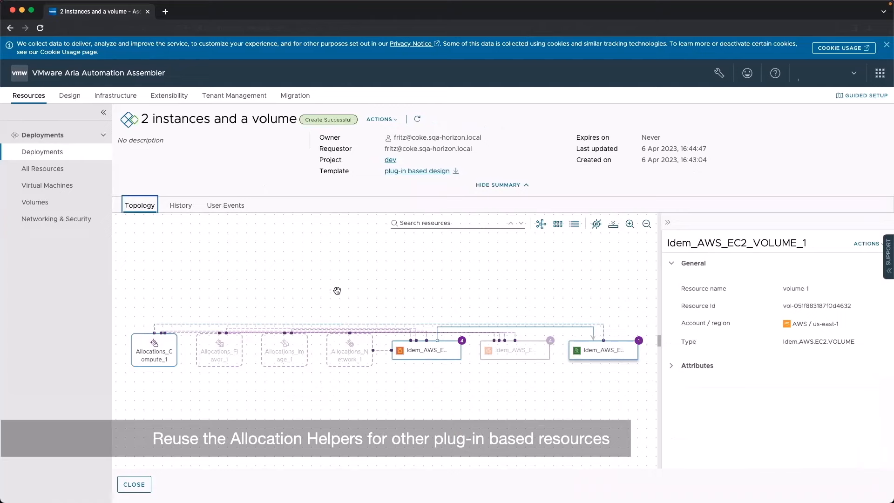
left_click(413, 352)
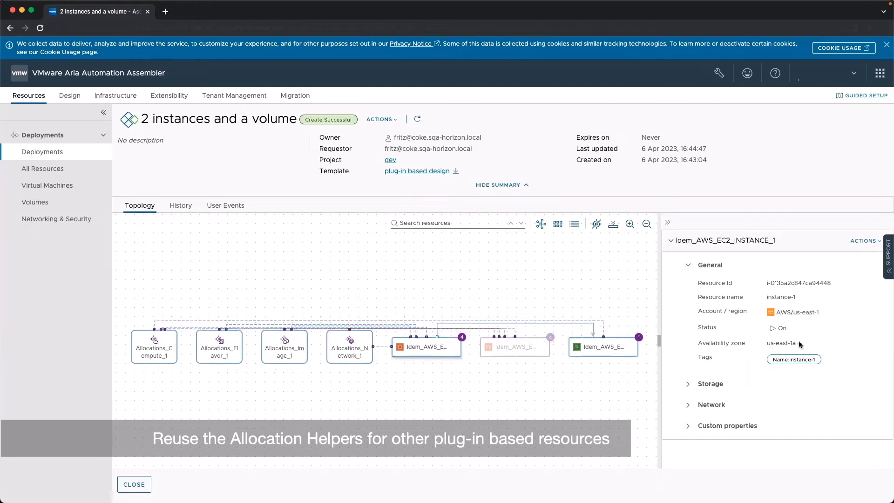
left_click(529, 348)
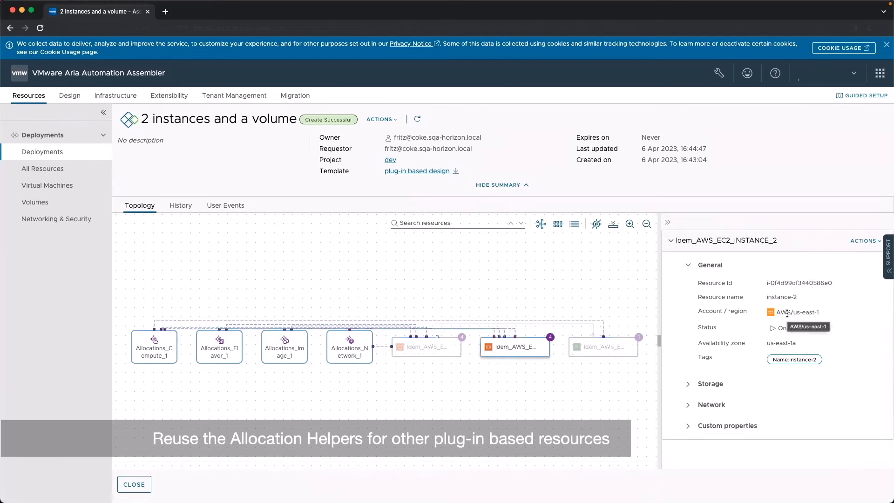
left_click(593, 347)
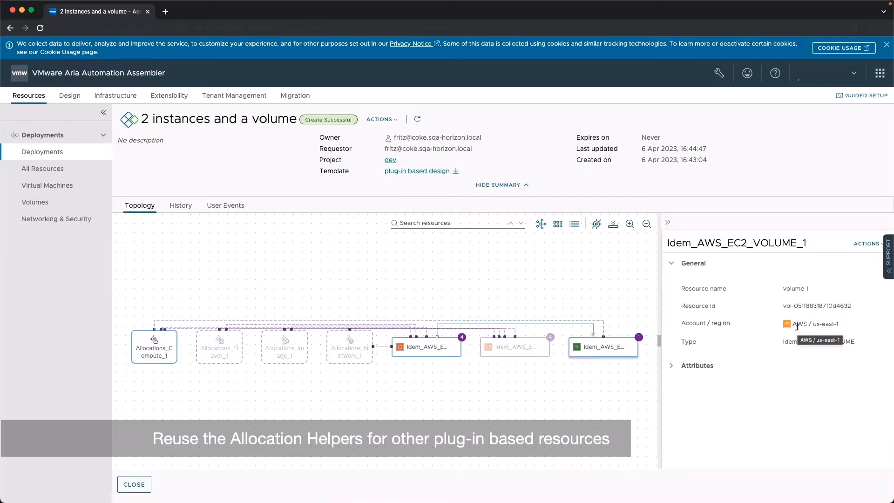
Examine the second instance's custom properties, including its image ID and instance type, in a widened details pane.
left_click(527, 346)
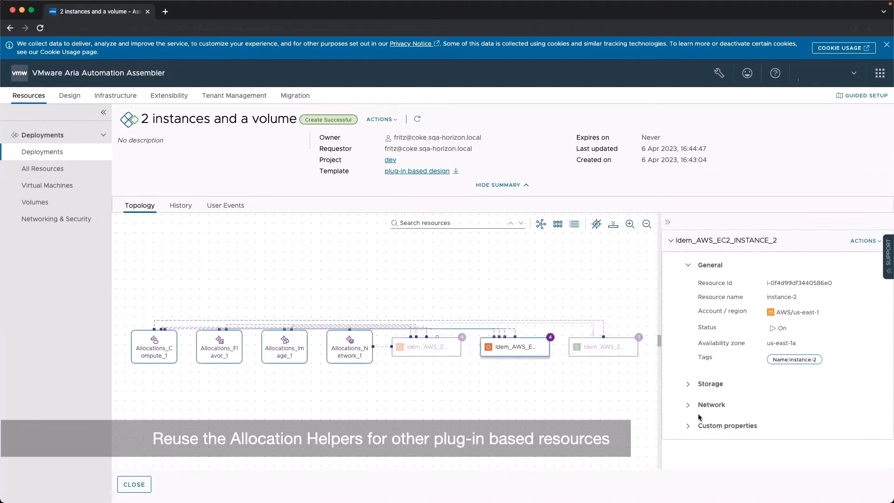
left_click(687, 426)
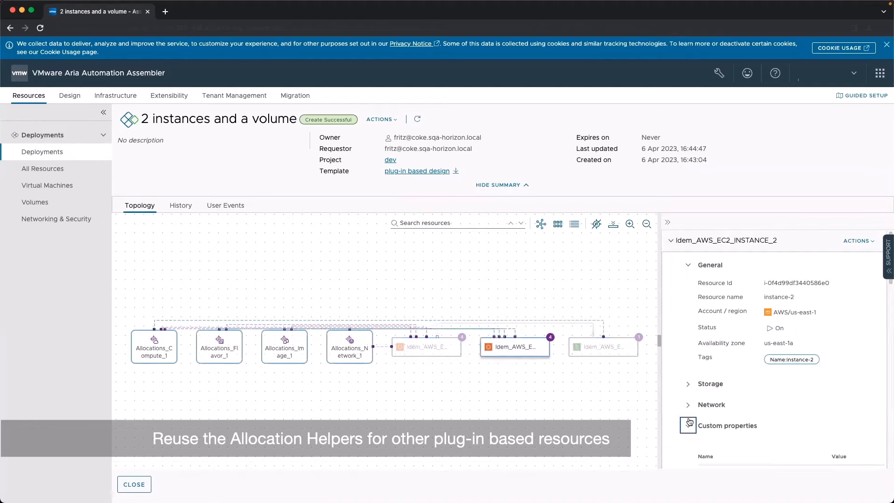
scroll(675, 409, "down", 4)
left_click_drag(659, 397, 554, 389)
scroll(653, 375, "down", 1)
scroll(653, 375, "down", 10)
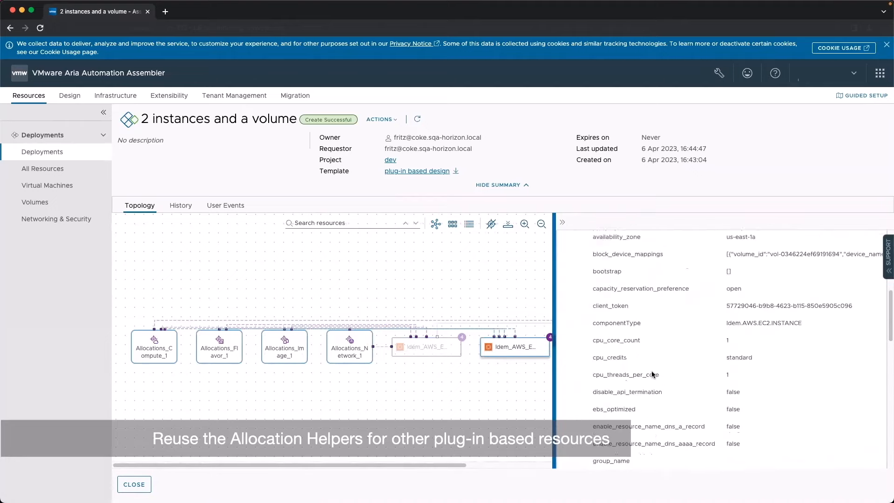
scroll(653, 375, "down", 5)
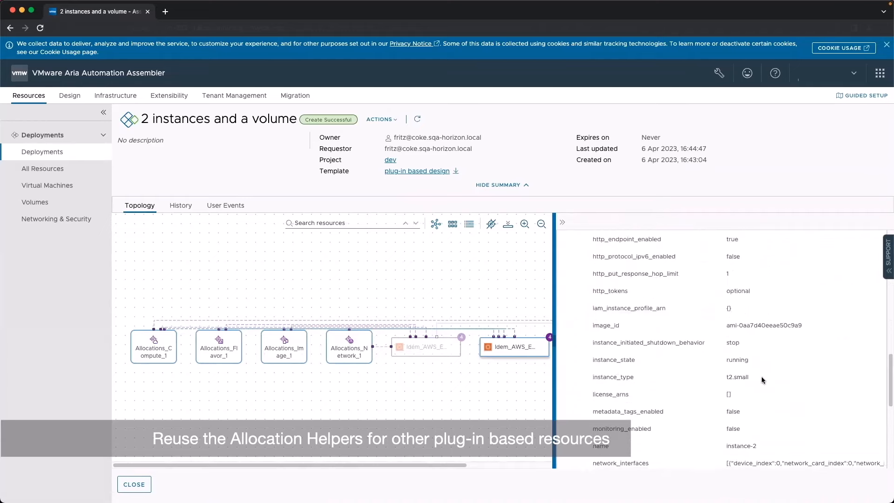
scroll(762, 381, "down", 2)
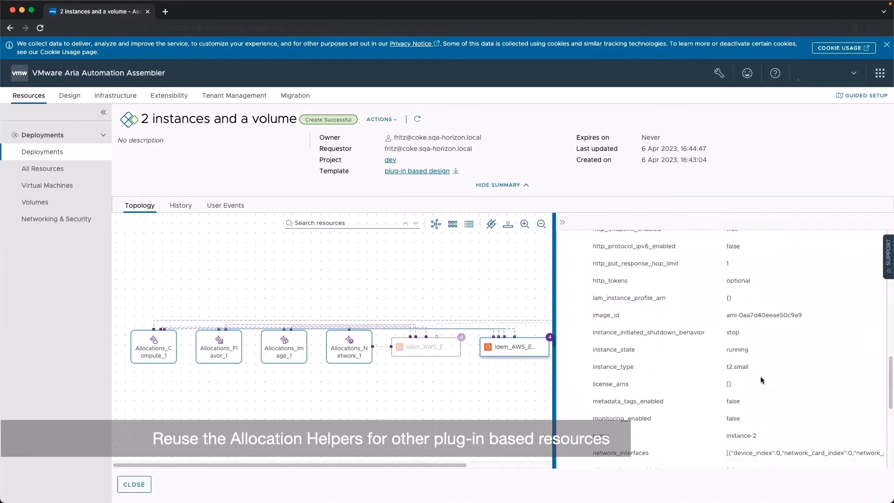
Examine the first instance's custom properties, including block device mappings, image ID and instance type.
left_click(435, 347)
left_click(583, 425)
scroll(607, 398, "down", 12)
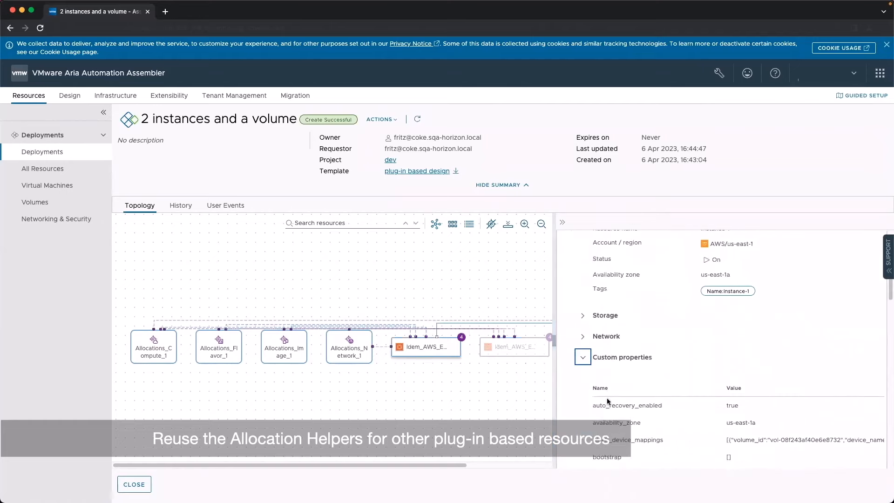
scroll(607, 398, "down", 10)
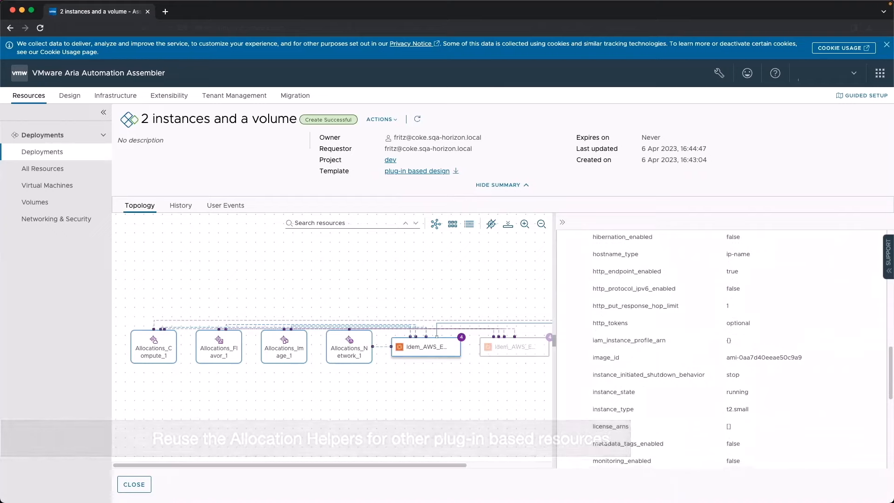
Reopen the plug-in based design and rearrange the canvas so the compute helper sits beside the flavor helper.
left_click(75, 96)
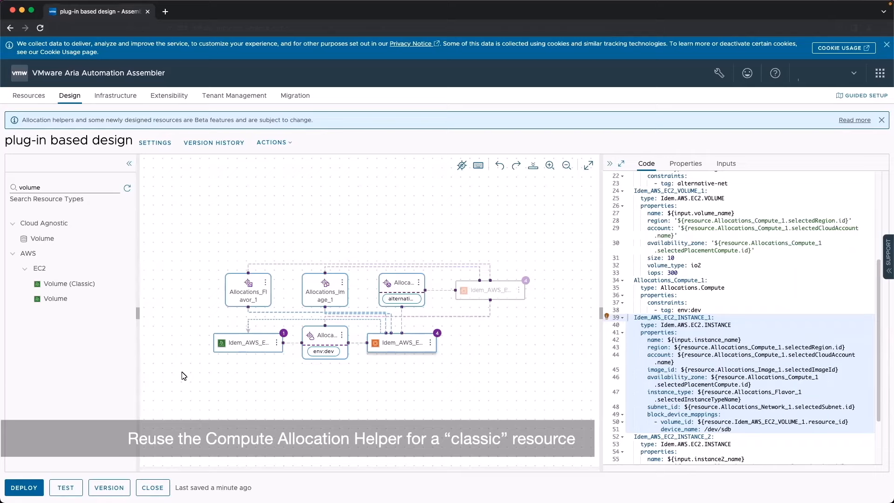
left_click(486, 290)
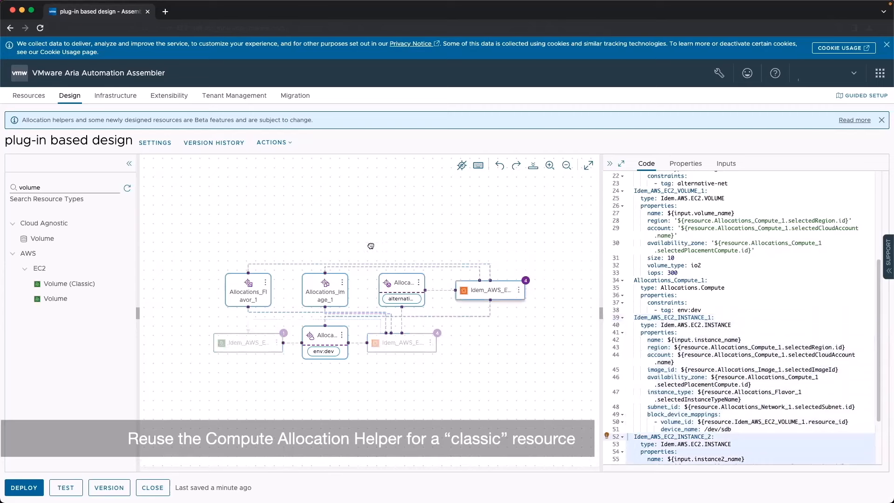
left_click_drag(368, 245, 373, 243)
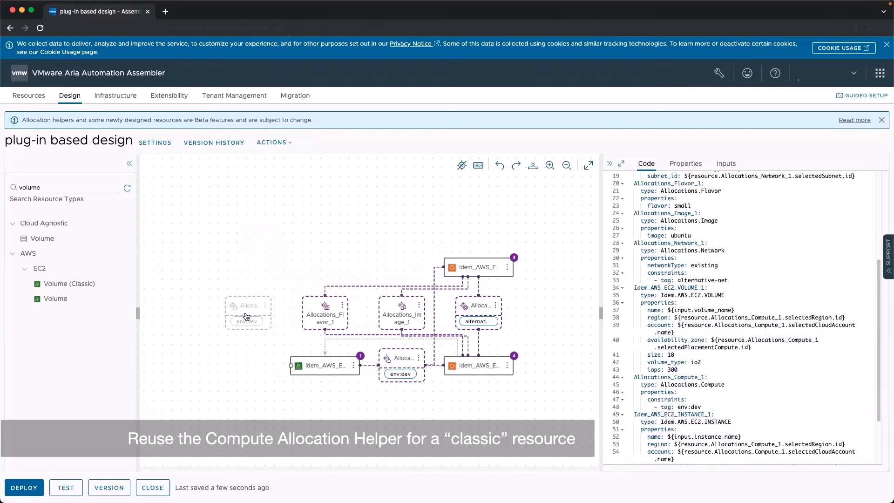
left_click_drag(393, 359, 314, 361)
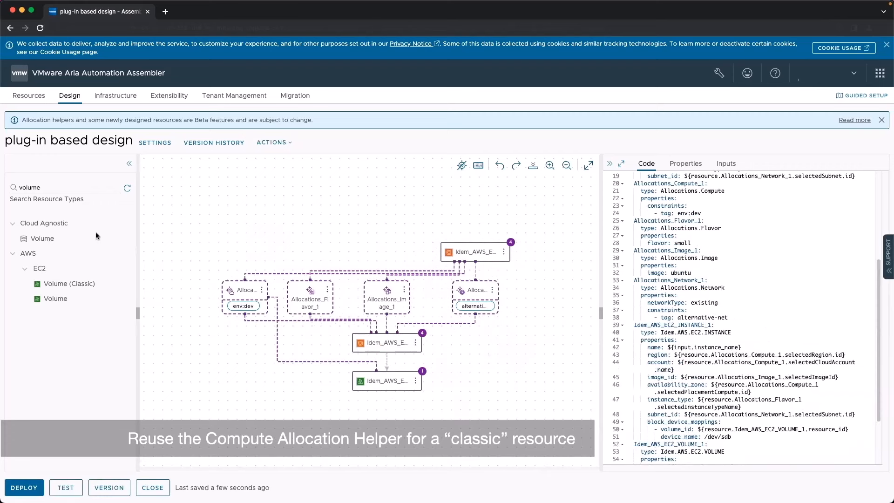
Search the resource types for "key" and add an AWS KMS Key to the canvas below the volume.
left_click(116, 187)
type("key")
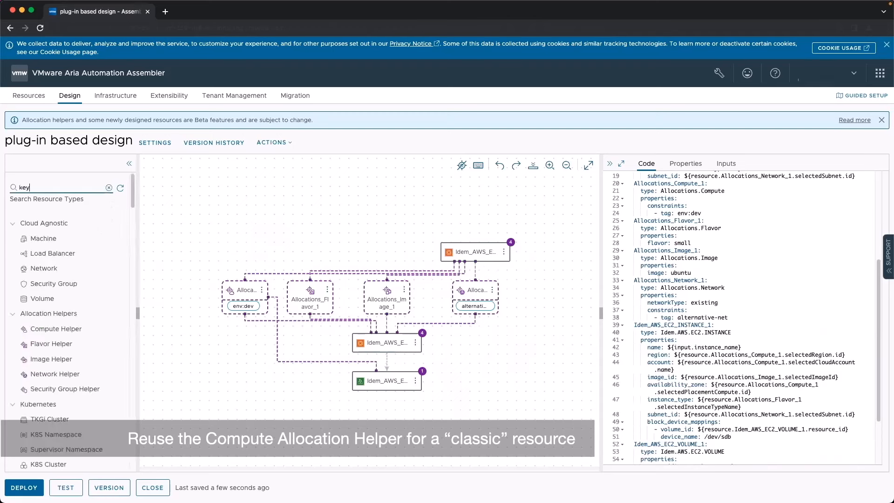
left_click_drag(50, 254, 380, 409)
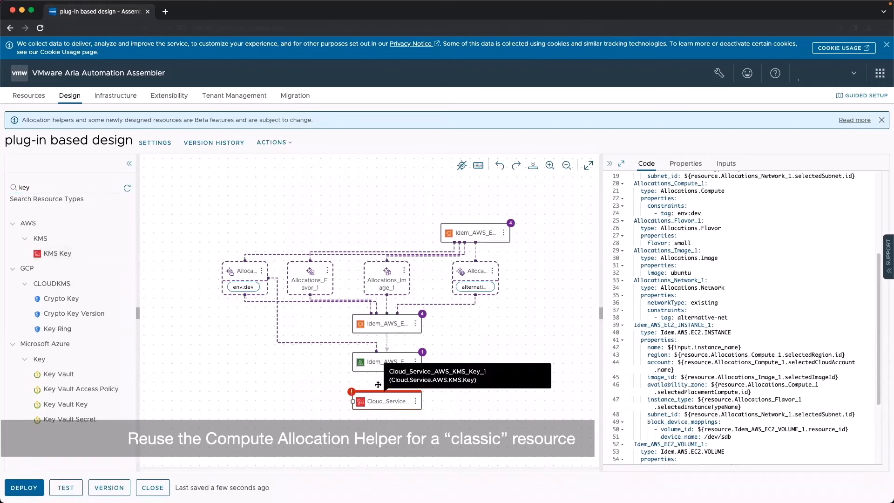
Replace the KMS key's empty region and account properties with copies of the volume's Allocations_Compute_1 region and account bindings.
left_click(372, 402)
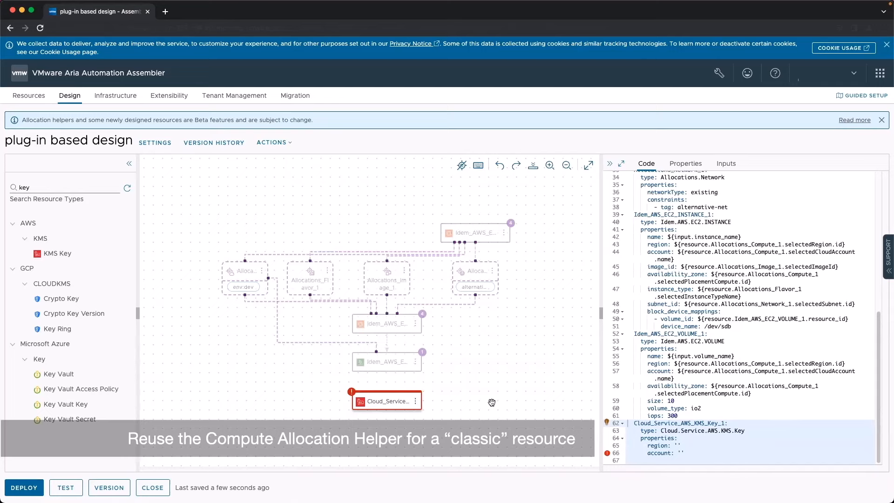
scroll(492, 402, "down", 1)
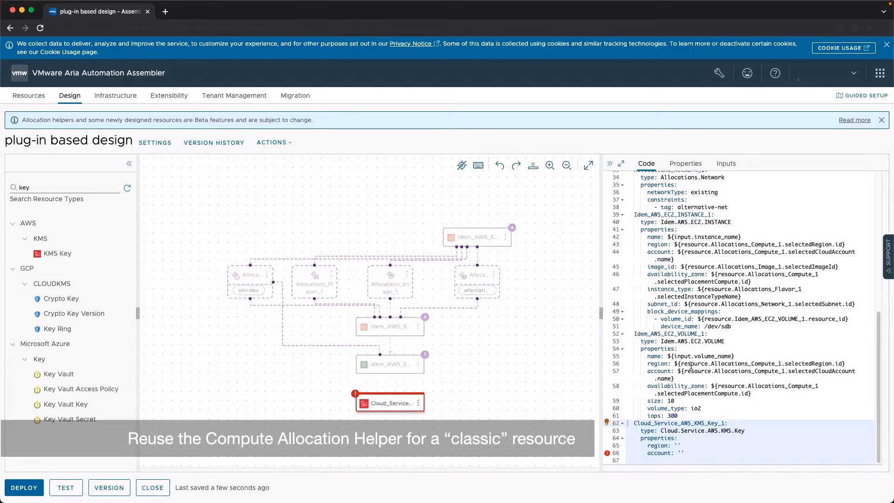
left_click_drag(675, 378, 624, 368)
key("ctrl+c")
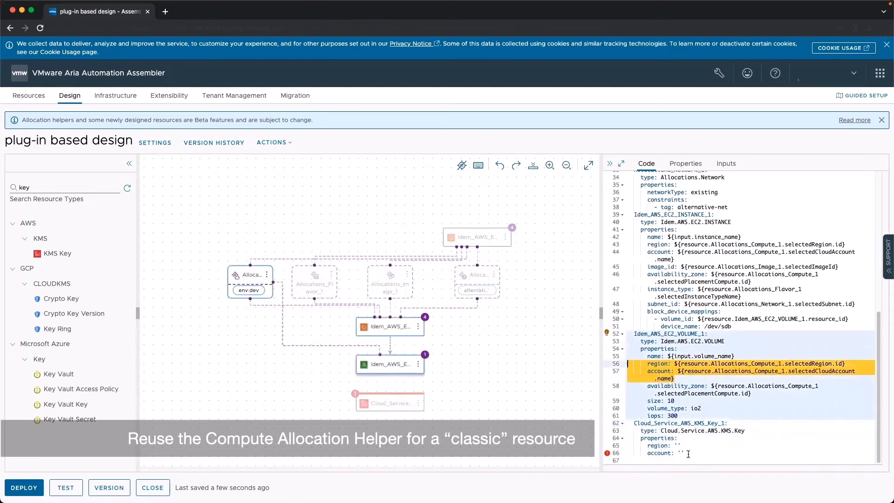
left_click_drag(686, 453, 615, 445)
key("ctrl+v")
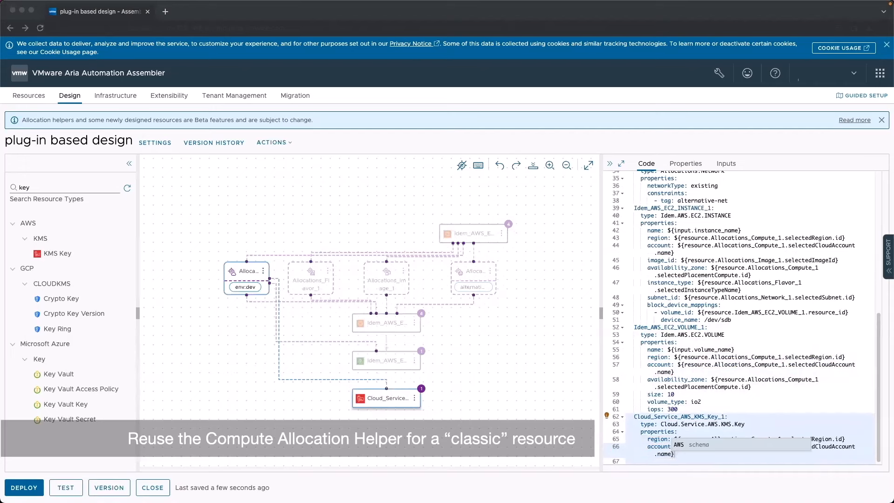
Look up the volume's available child fields and add encrypted: true below its iops property.
left_click(673, 347)
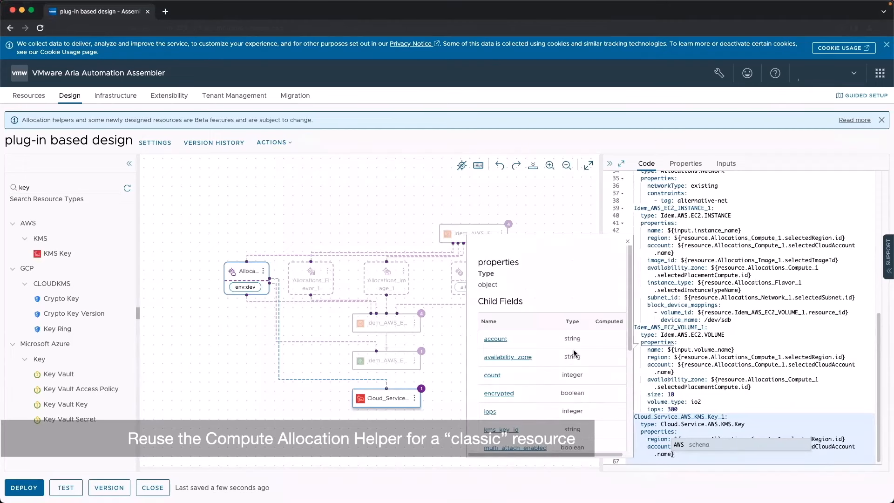
scroll(574, 352, "down", 2)
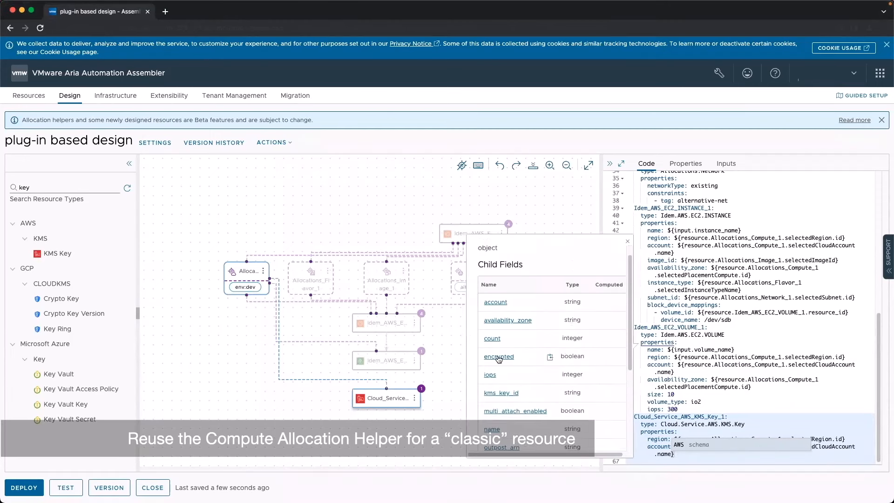
scroll(498, 358, "down", 1)
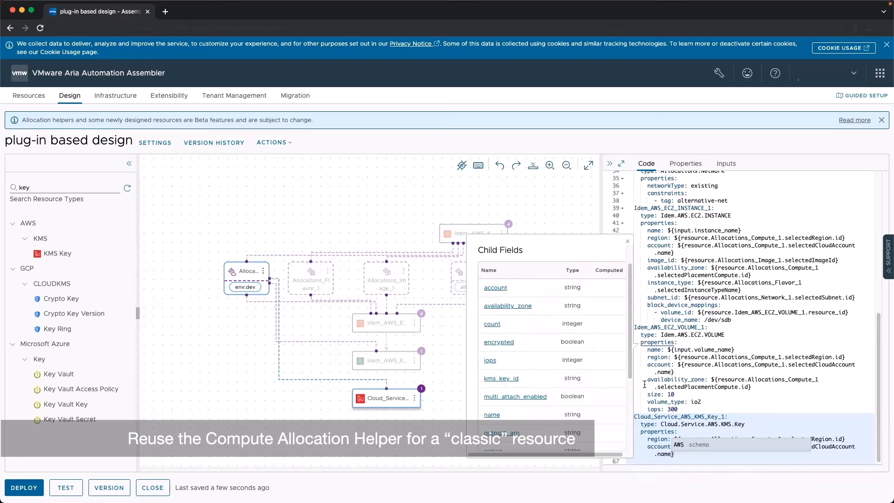
left_click(695, 409)
key("Return")
type("encrypted: tr")
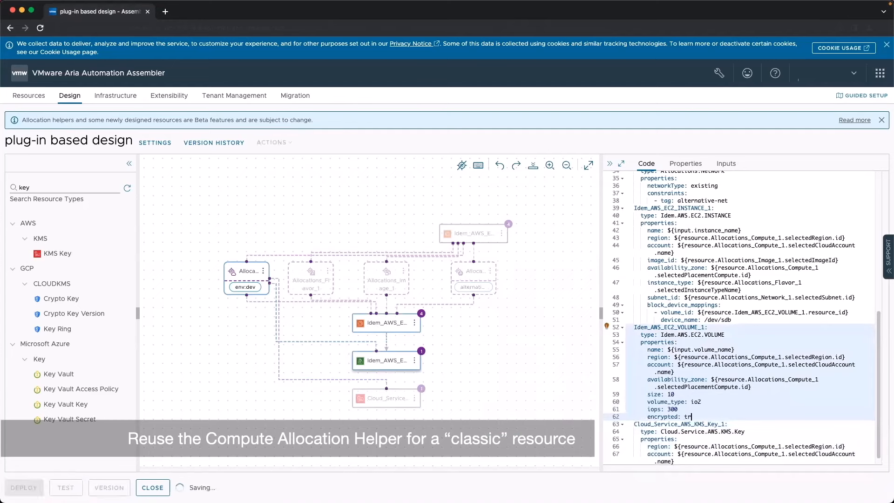
type("ue")
Add a kms_key_id property below encrypted in the Idem_AWS_EC2_VOLUME_1 resource.
key("Return")
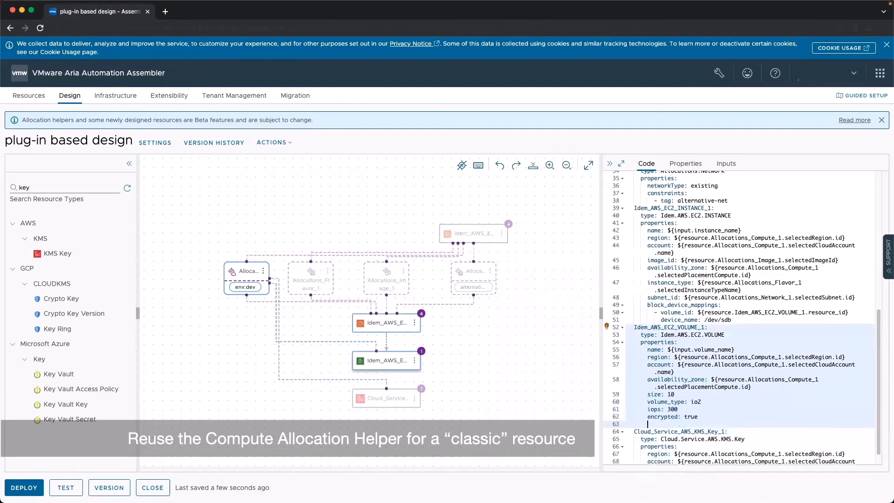
type("kms")
key("Return")
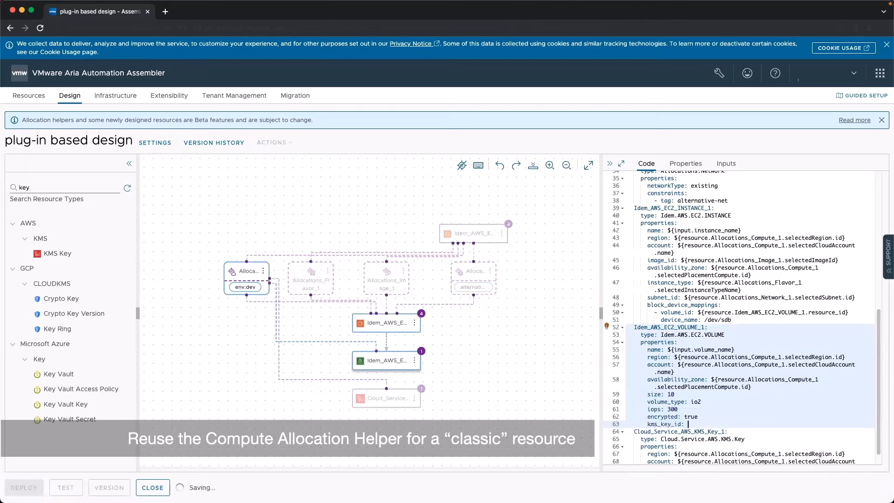
scroll(724, 401, "down", 1)
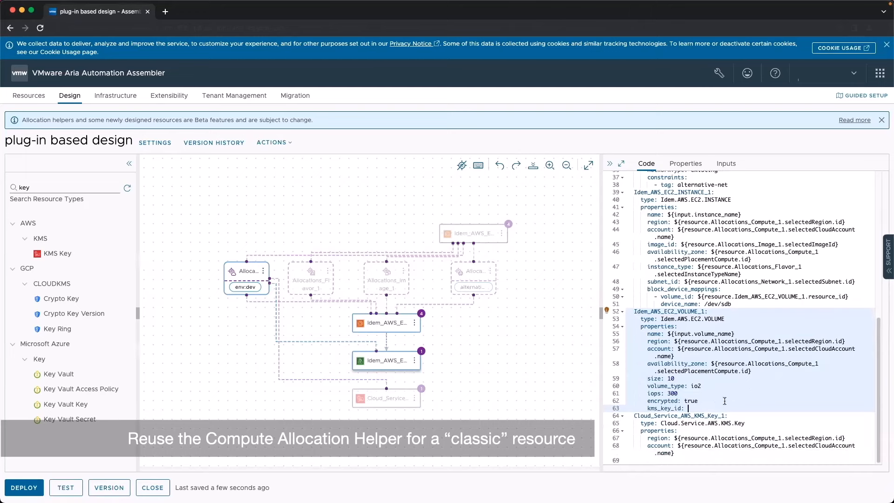
Bind the volume's kms_key_id to the KMS key with ${resource.Cloud_Service_AWS_KMS_Key_1.key_id}.
type("${resource")
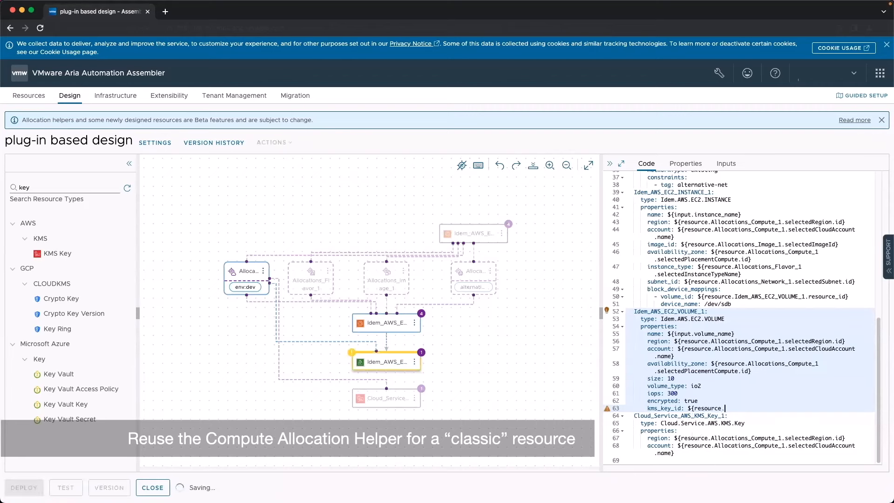
type(".")
key("Down")
key("Down")
key("Down")
key("Down")
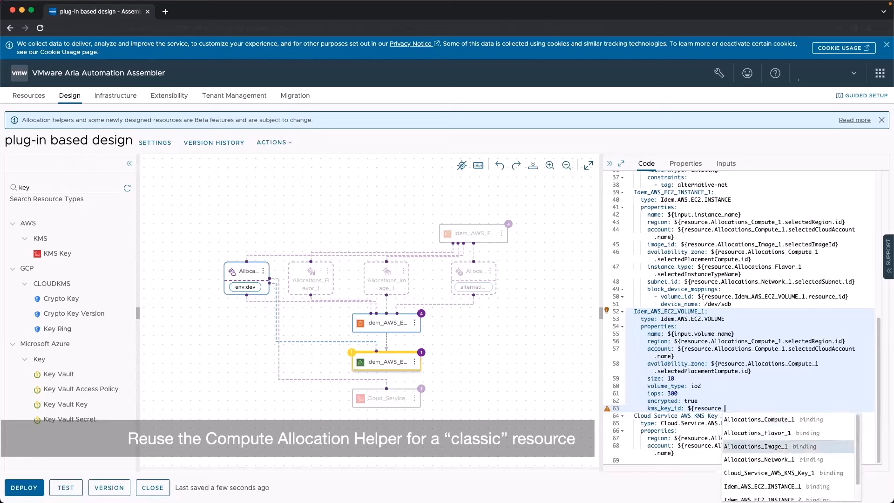
key("Return")
type(".")
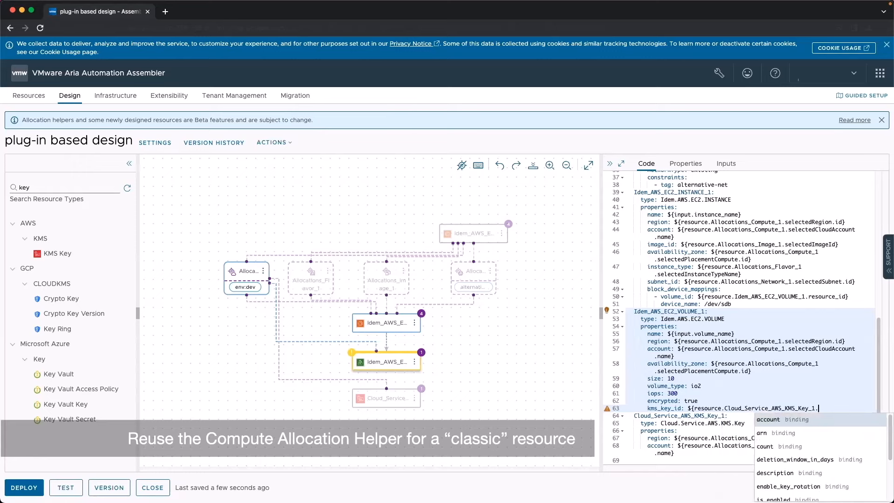
type("id")
key("Return")
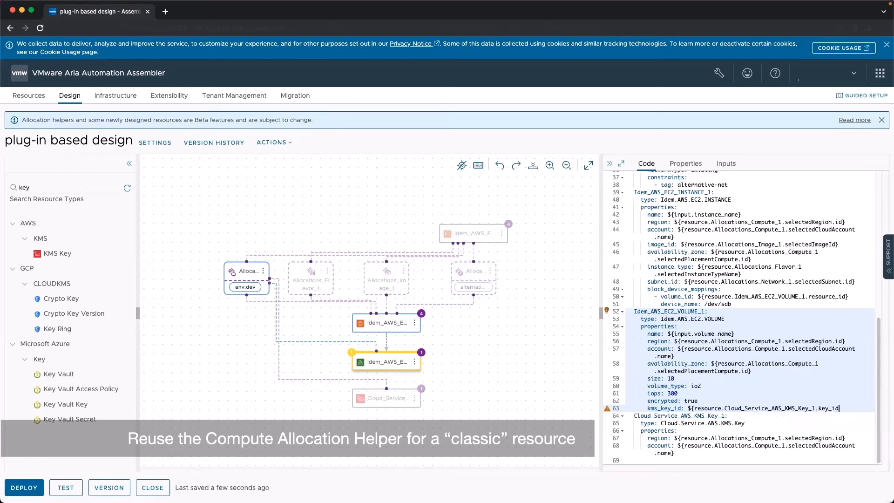
type("}")
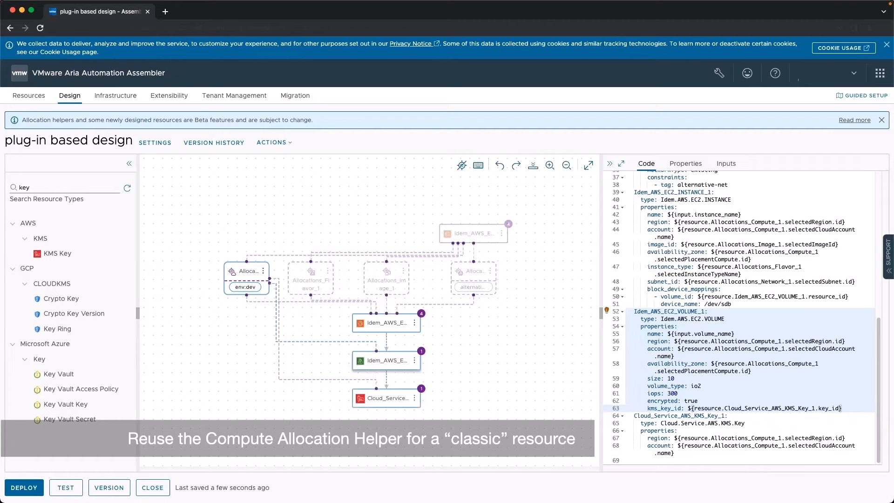
Create a new version of the design and set up a new deployment of the current draft named "instances, volume and key".
left_click(109, 488)
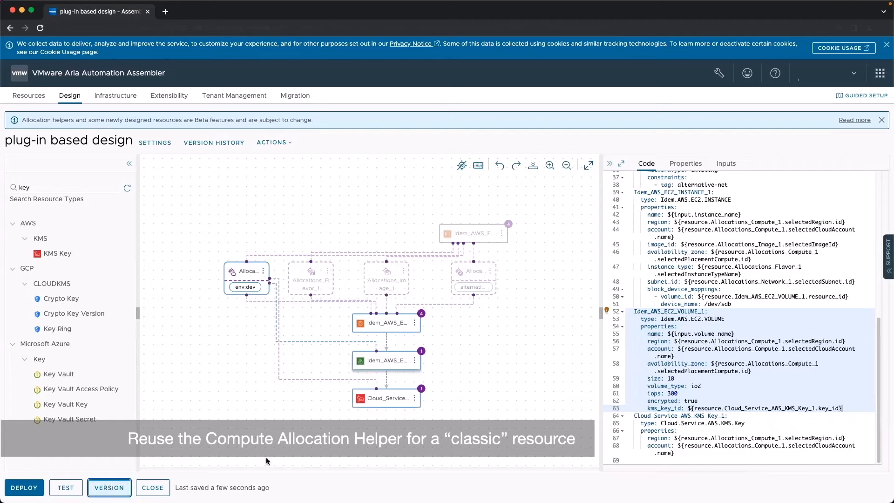
left_click(543, 403)
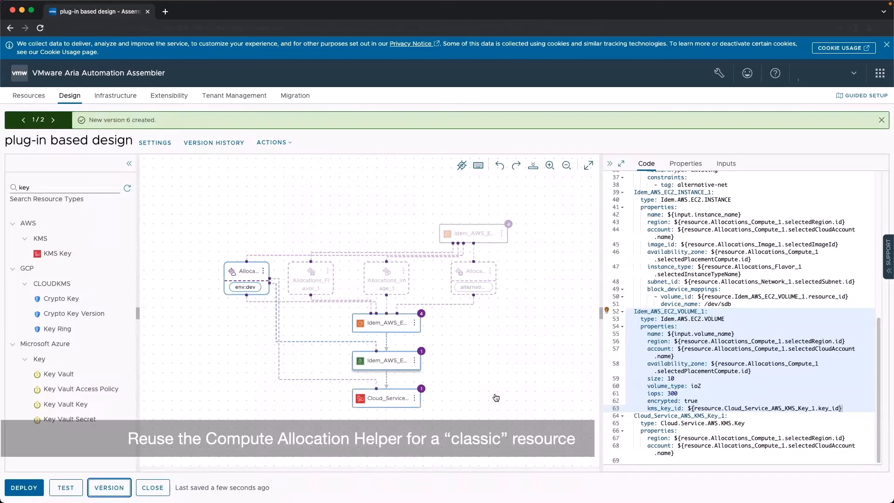
left_click(25, 487)
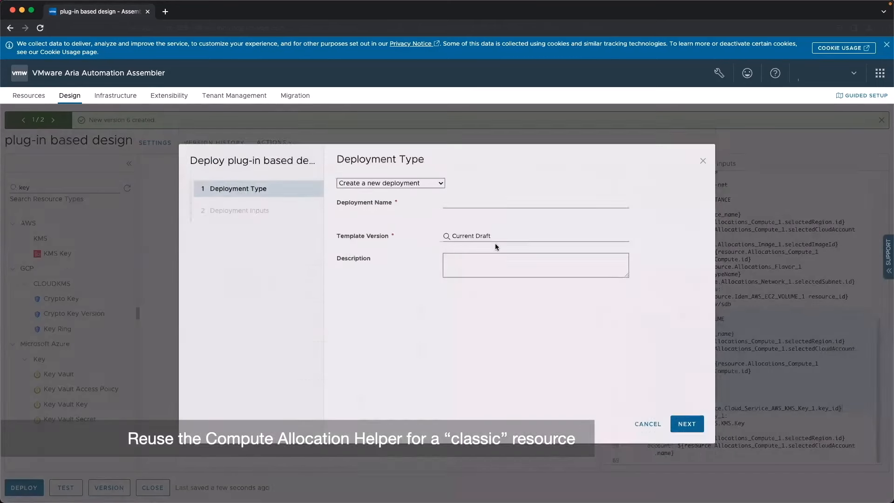
left_click(495, 212)
type("instances, ")
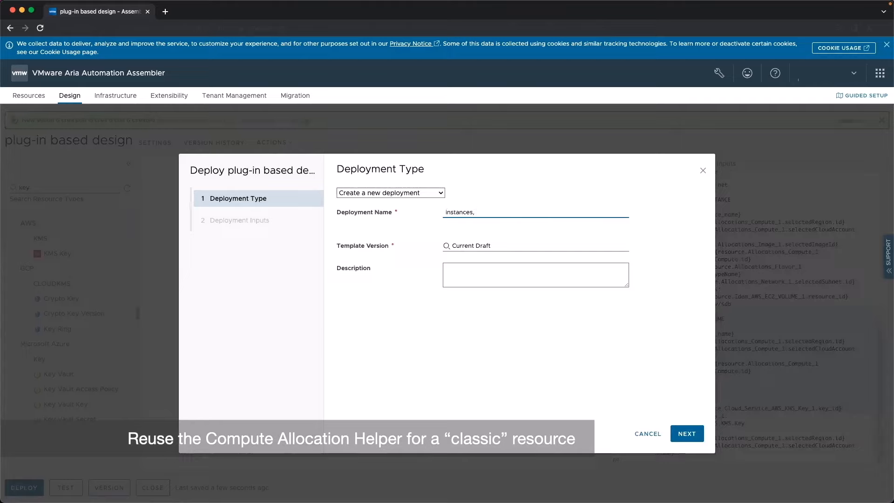
type("volume and key")
left_click(686, 433)
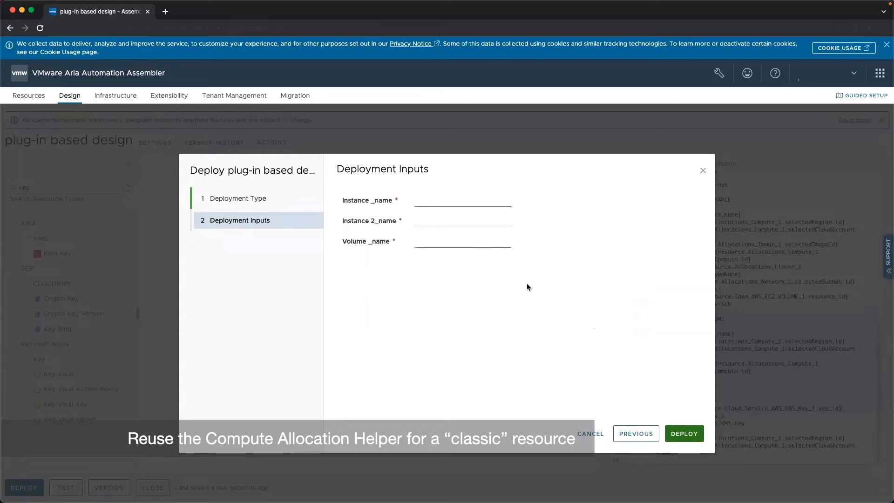
Fill the deployment inputs with instance-1, instance-2 and volume-1, and deploy the design.
left_click(469, 201)
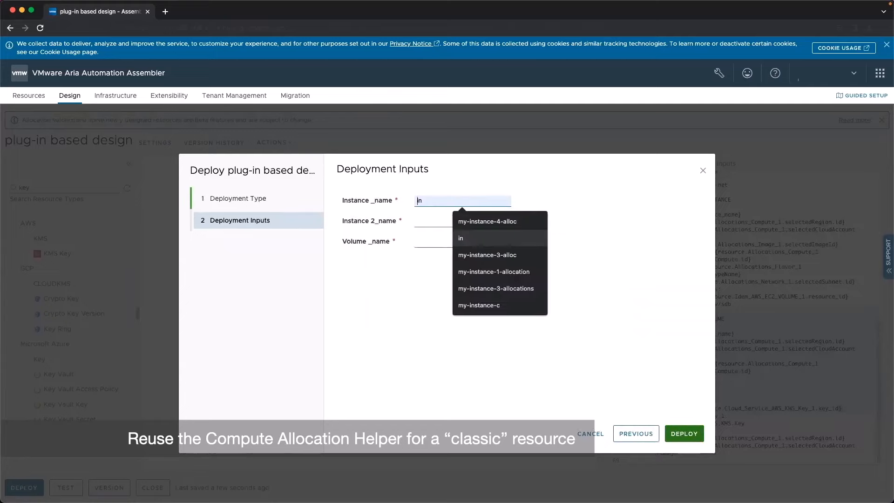
type("i")
left_click(472, 251)
left_click(450, 224)
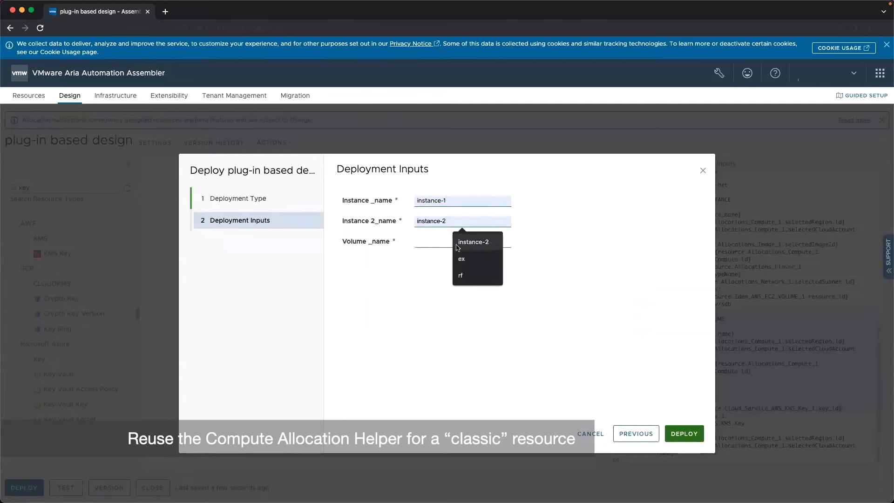
left_click(457, 240)
left_click(456, 242)
left_click(473, 261)
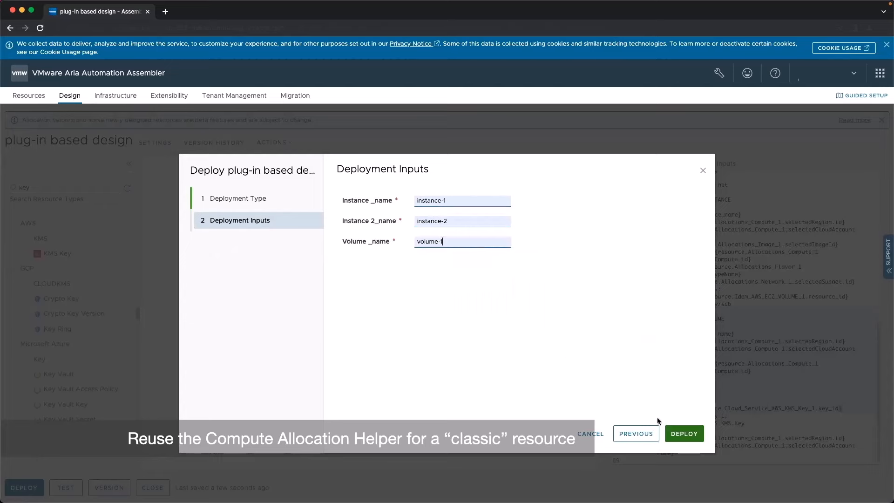
left_click(683, 433)
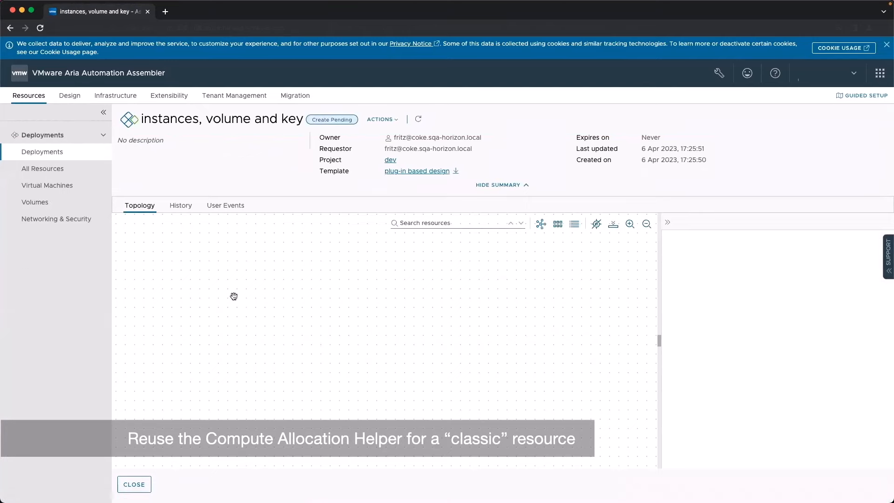
Follow the new deployment's progress in its history and topology, refresh its status, and return to the deployments list.
left_click(177, 208)
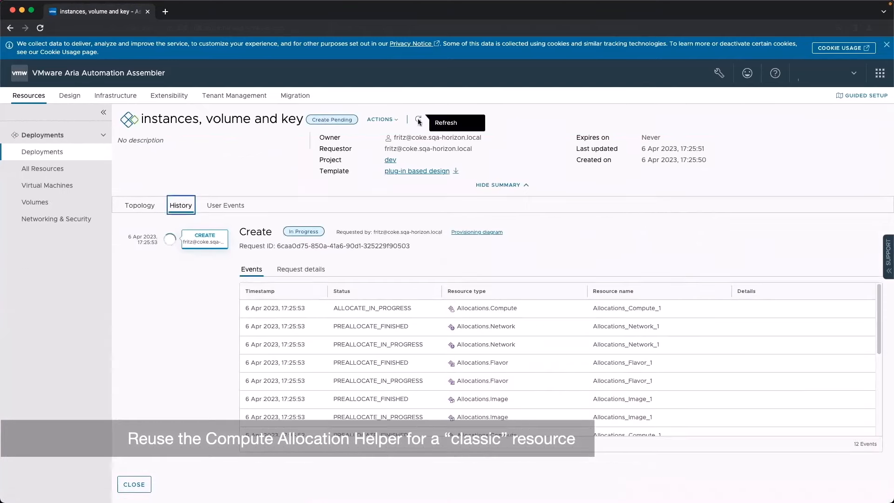
left_click(153, 218)
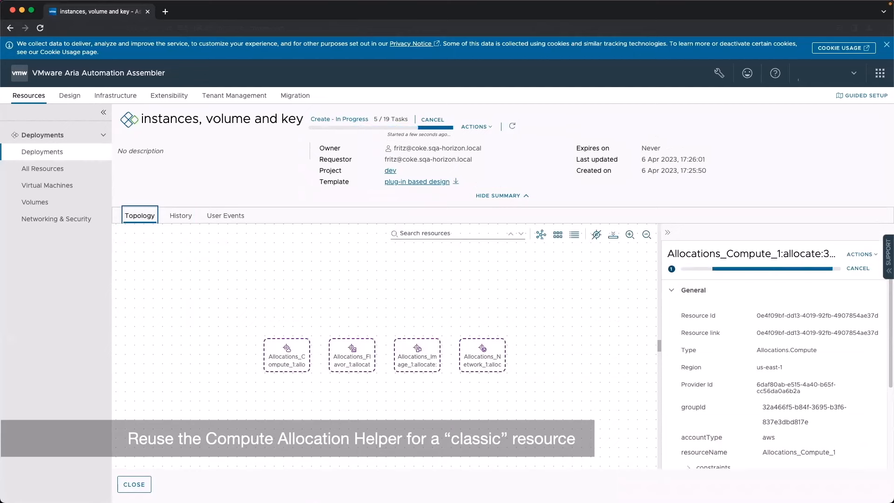
left_click(512, 126)
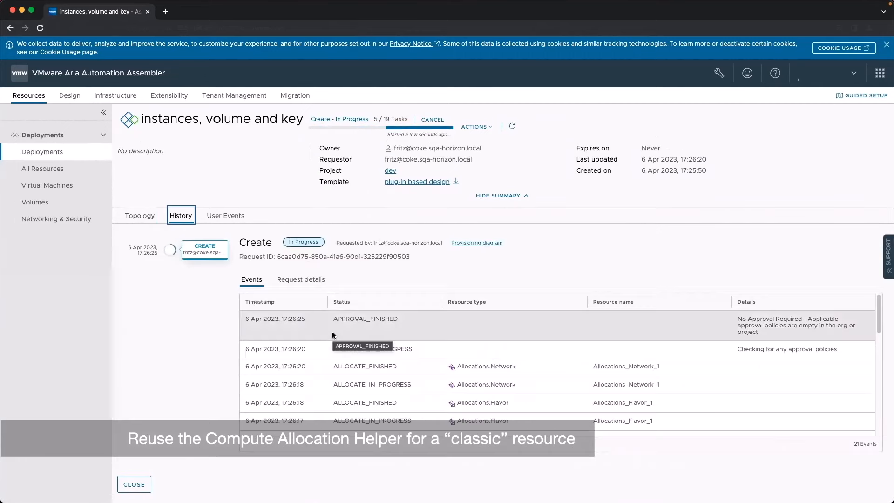
left_click(512, 126)
left_click(134, 484)
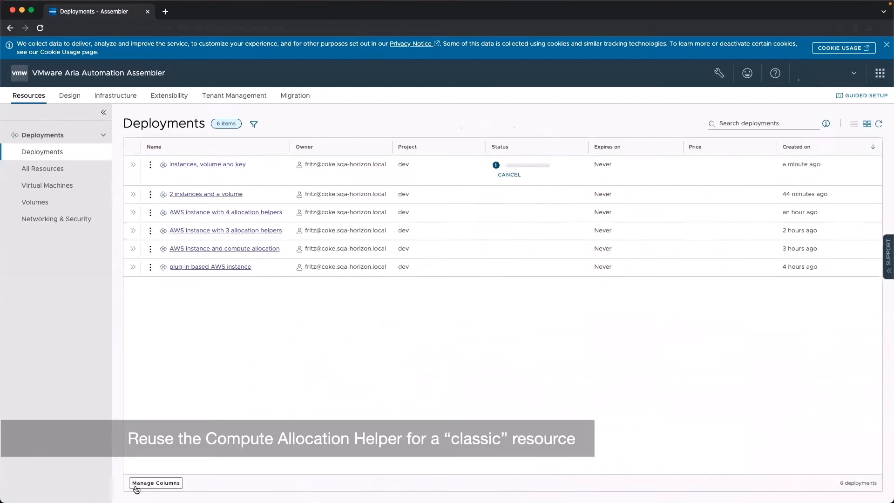
Reopen the "instances, volume and key" deployment, check its topology and history, and refresh its status.
left_click(230, 166)
left_click(140, 220)
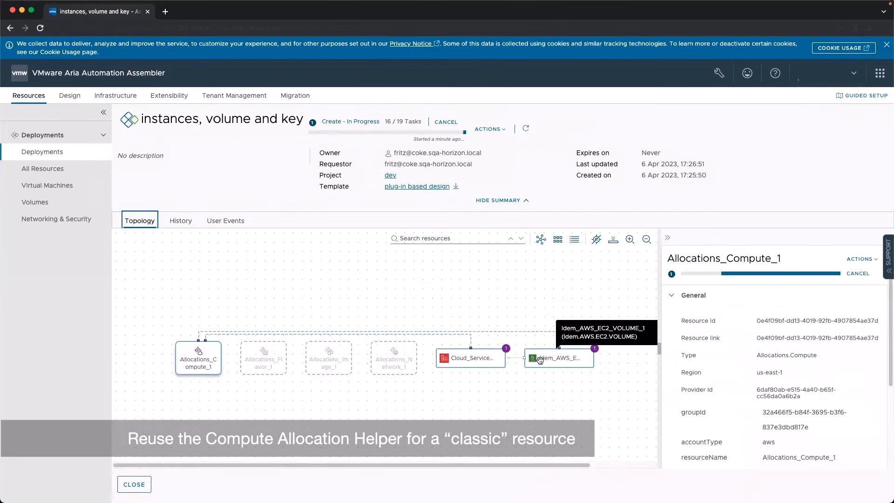
left_click(181, 221)
left_click(140, 220)
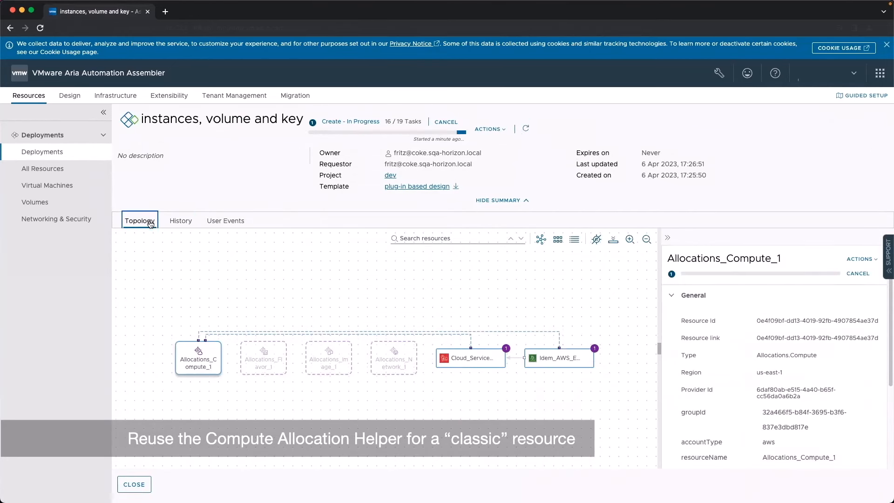
left_click(526, 128)
left_click(526, 129)
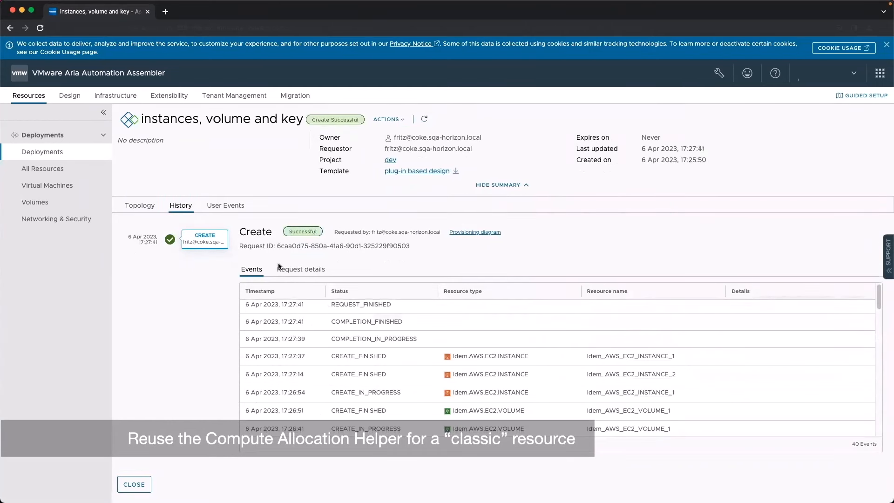
Examine the attributes of Cloud_Service_AWS_KMS_Key_1 in the deployment's topology and copy its key_id value.
left_click(153, 206)
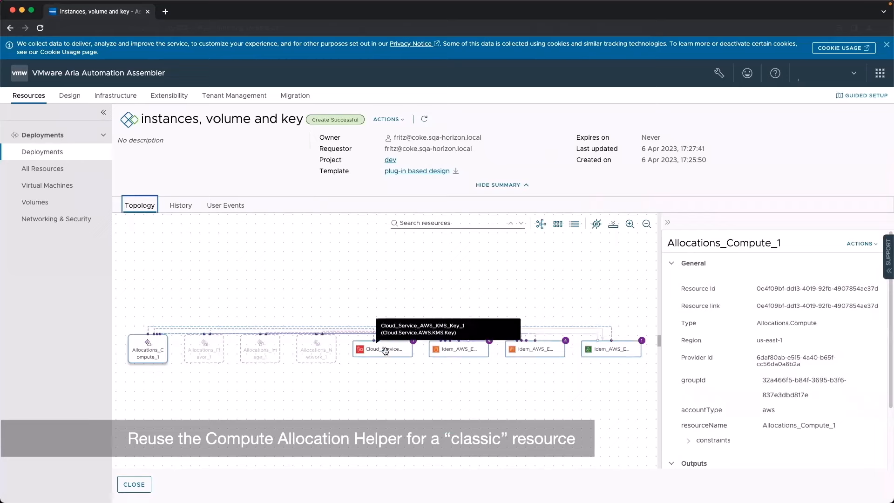
left_click(385, 351)
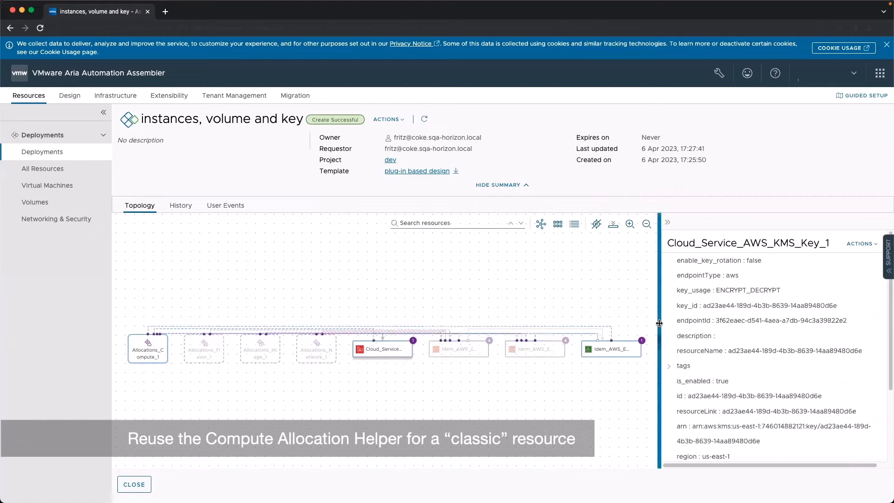
left_click_drag(659, 323, 583, 323)
scroll(672, 379, "down", 1)
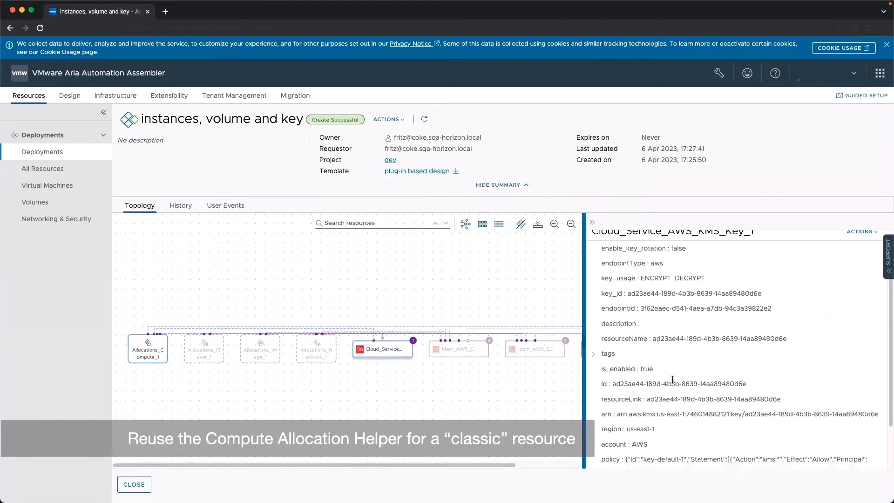
scroll(672, 379, "down", 1)
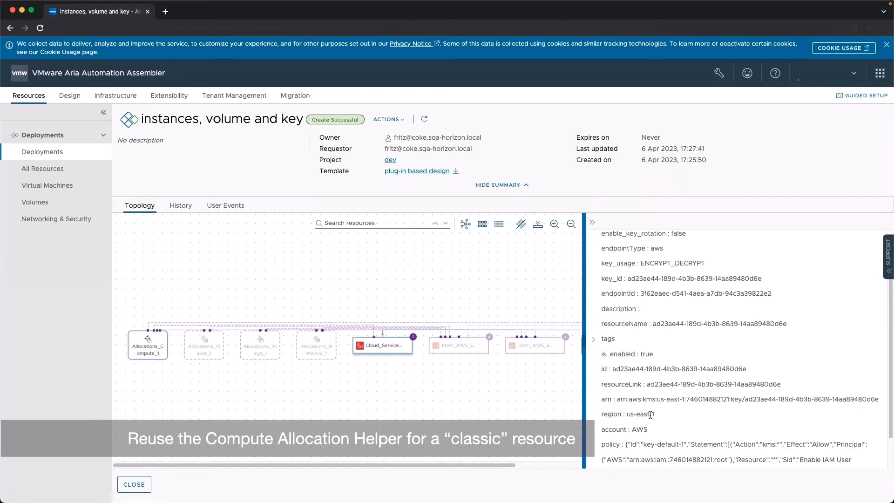
scroll(650, 414, "up", 1)
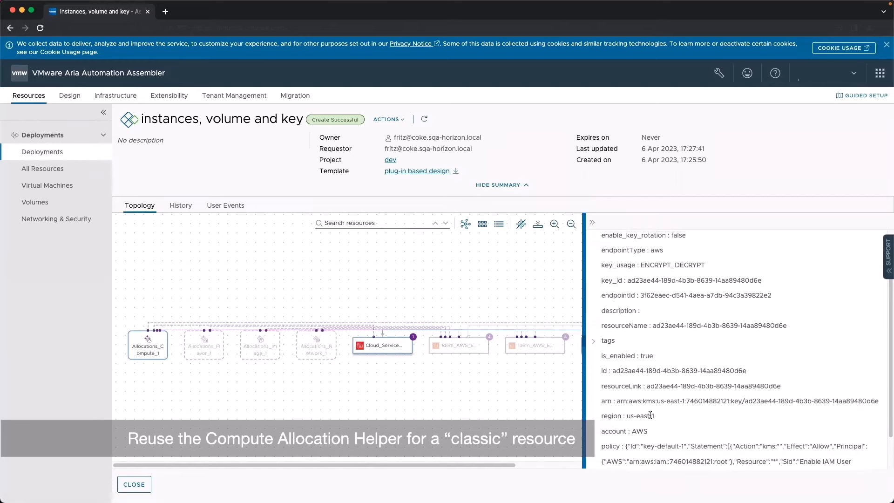
left_click_drag(627, 281, 769, 284)
key("super+c")
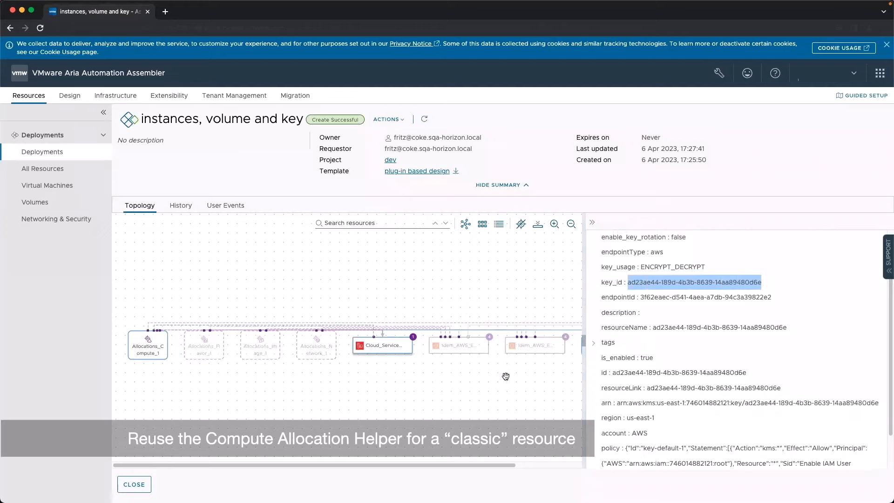
Expand the attributes of Idem_AWS_EC2_VOLUME_1 and search the page for the copied key_id to compare it with kms_key_id.
left_click(504, 390)
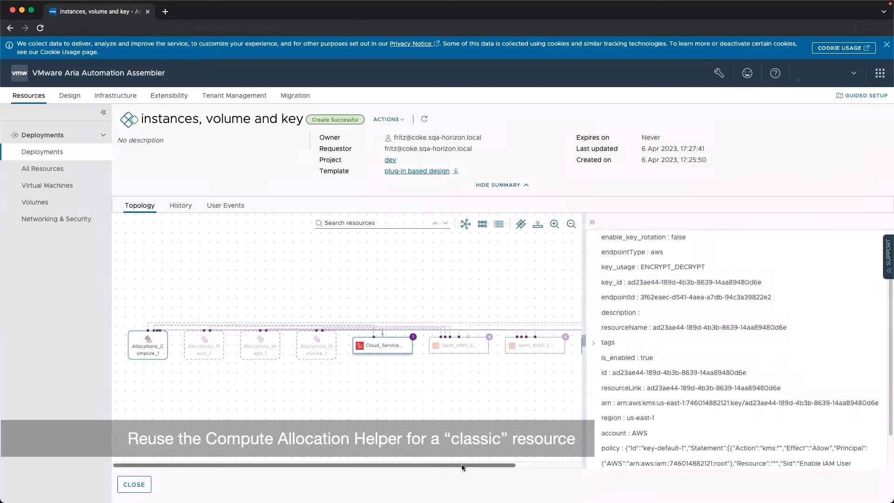
left_click_drag(461, 464, 527, 464)
left_click(527, 352)
left_click(596, 365)
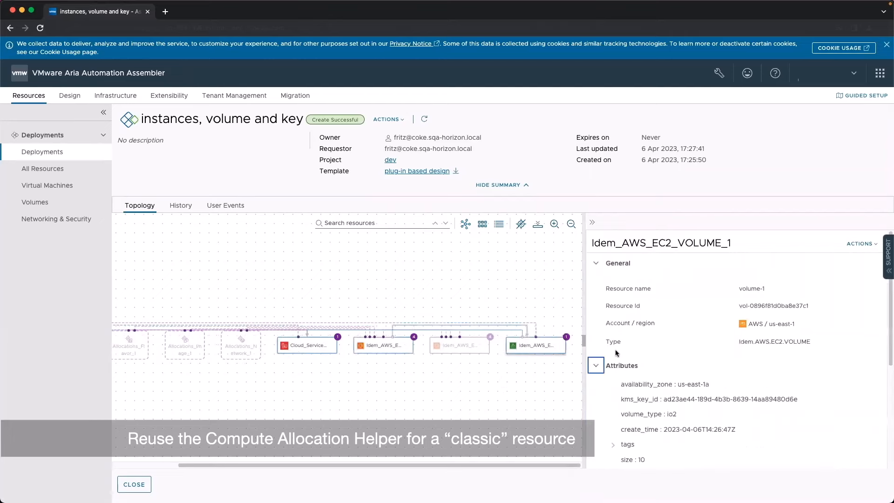
key("super+f")
key("super+v")
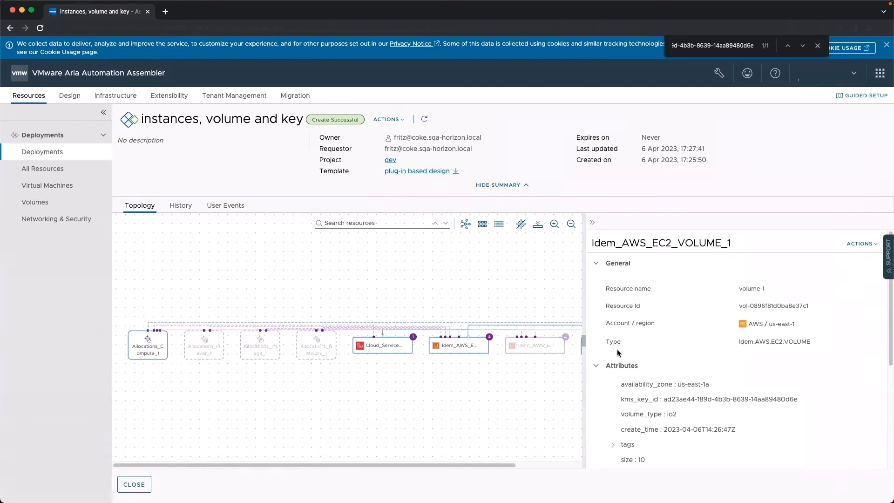
key("Escape")
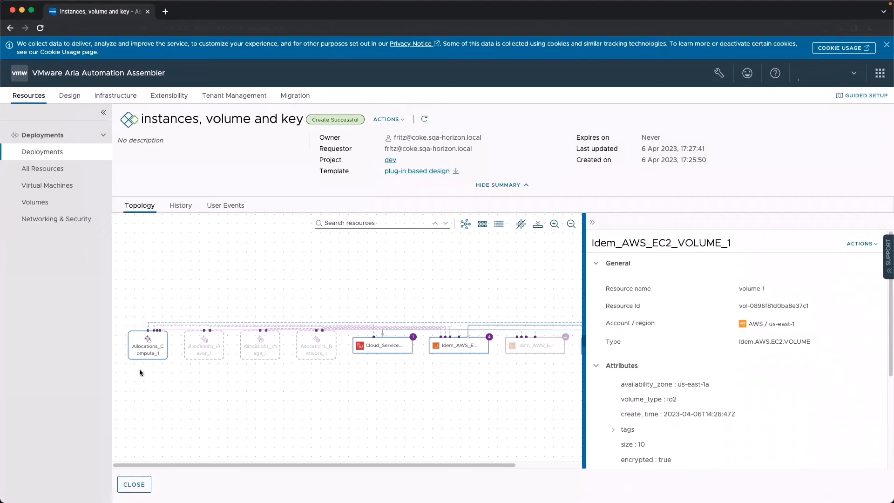
Copy the groupId of Allocations_Compute_1 and compare it with the groupId of the flavor, image and network allocation helpers.
left_click(140, 343)
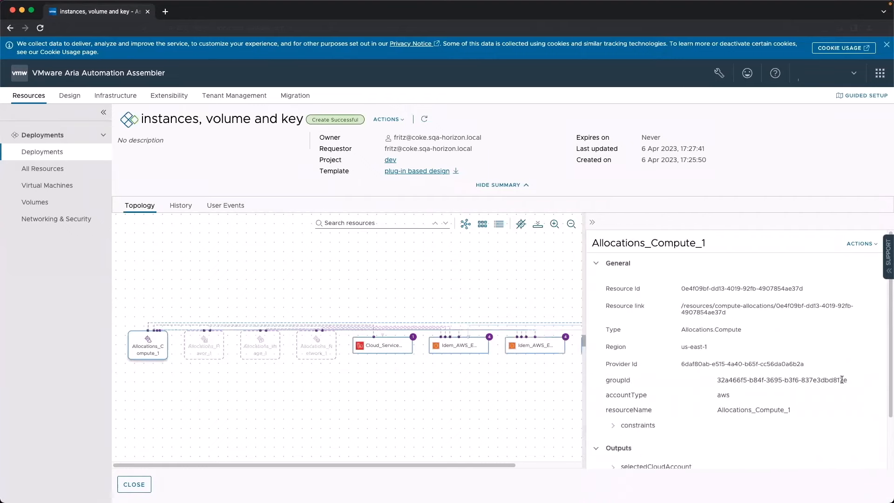
left_click_drag(847, 381, 718, 381)
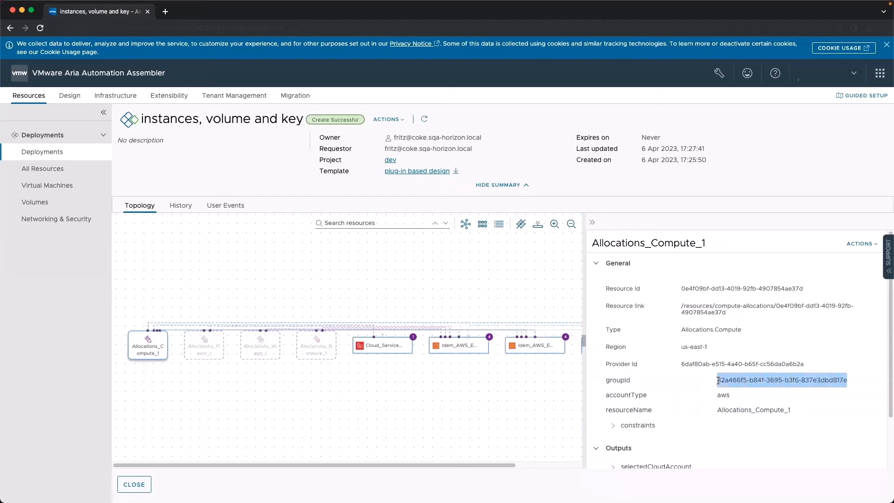
left_click(213, 350)
key("super+f")
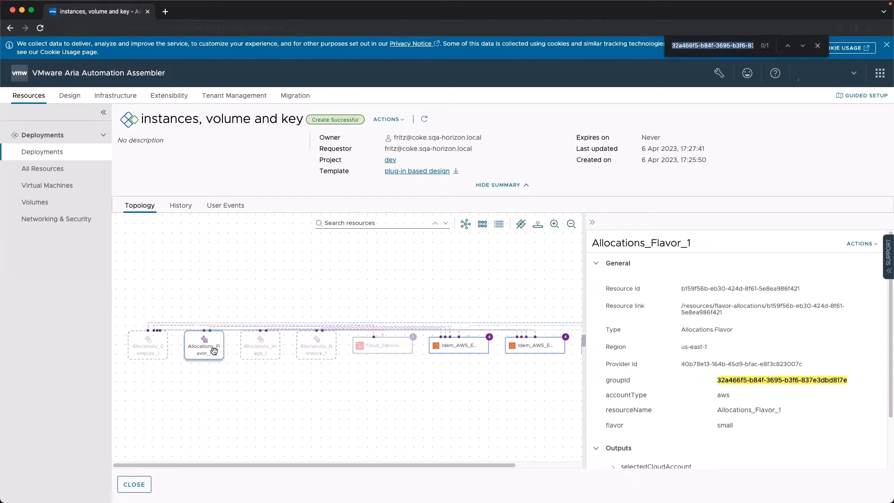
left_click(259, 340)
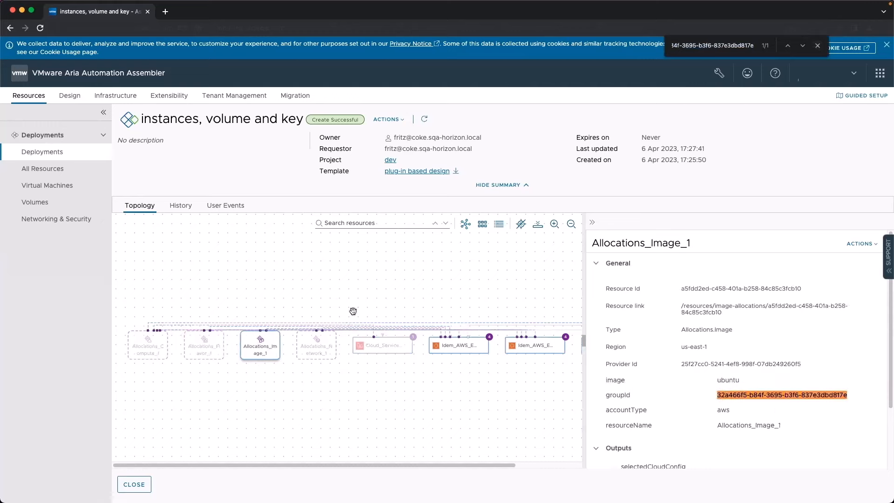
left_click(320, 340)
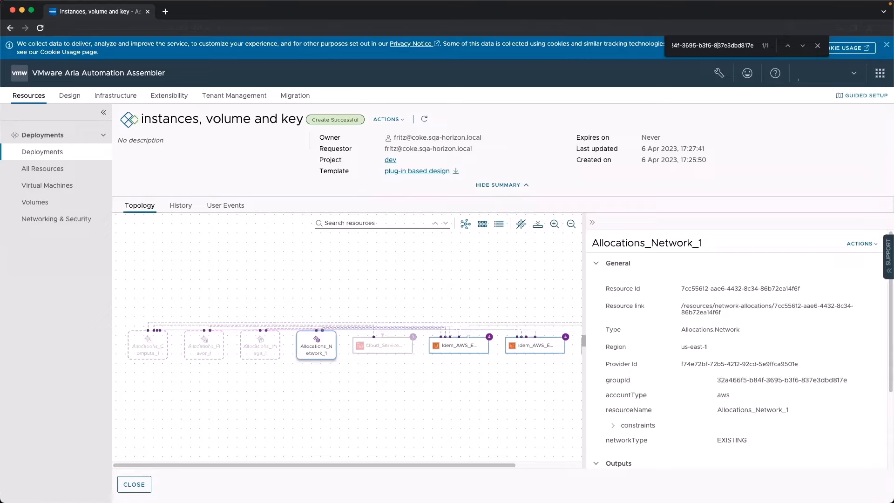
left_click(819, 45)
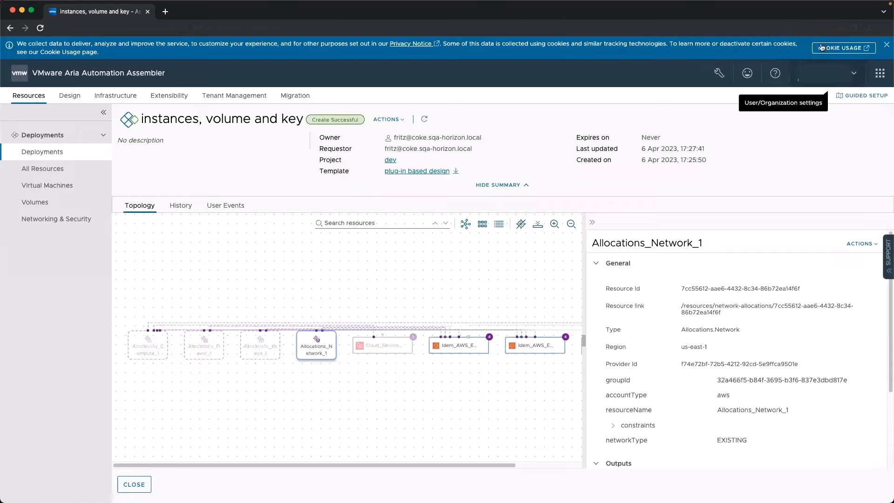
Return to the plug-in based design and add groupId: 1 to the Allocations_Compute_1 properties in the code.
left_click(69, 98)
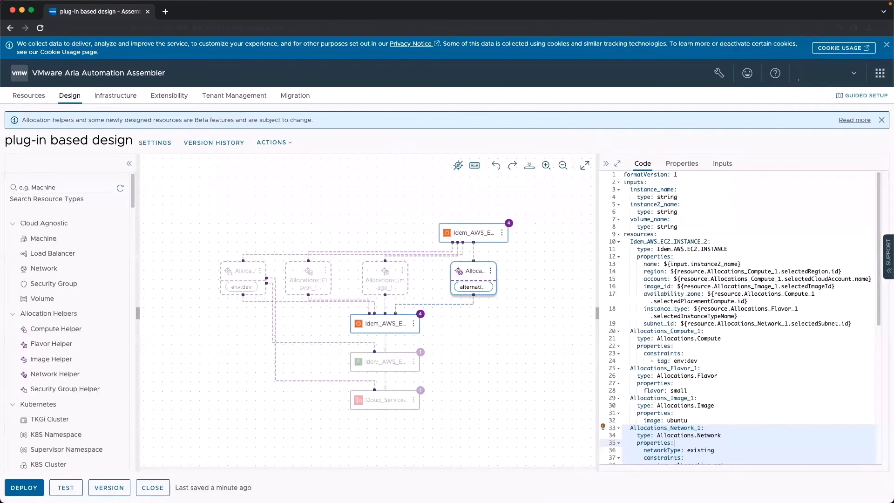
left_click(241, 271)
left_click(290, 271)
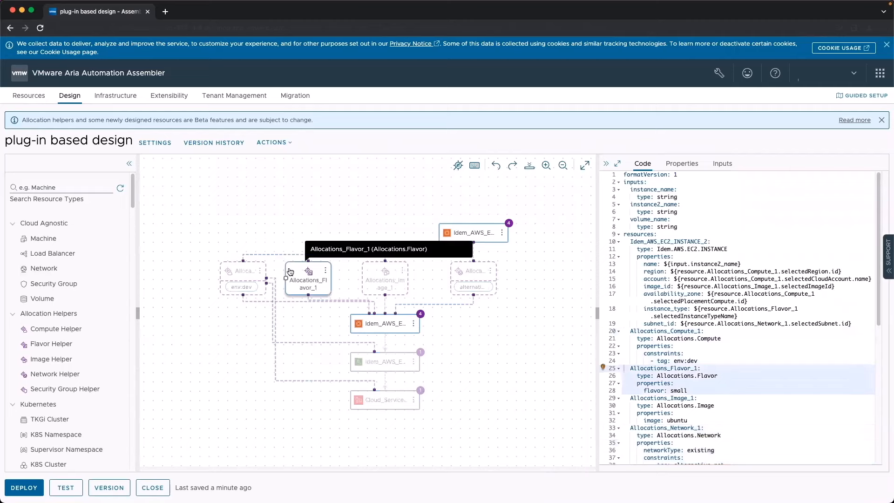
left_click(371, 283)
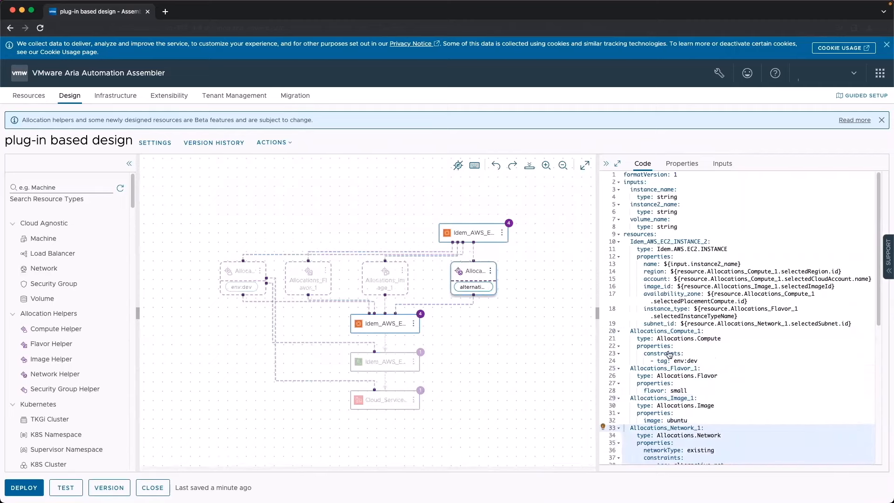
left_click(697, 348)
key("Return")
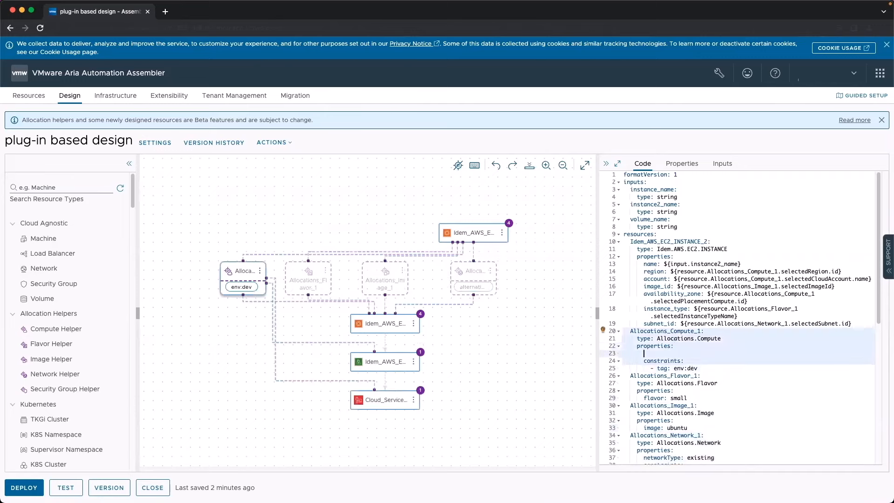
type("groupId: 1")
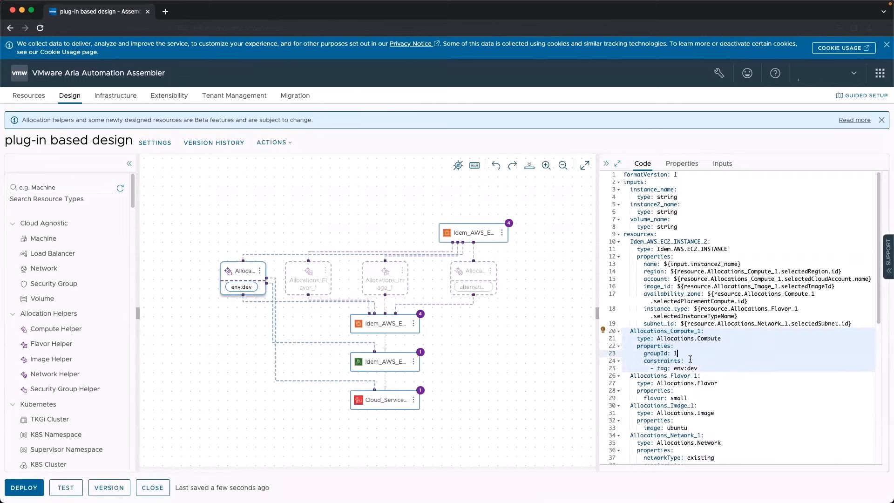
Add groupId: 1 to the Allocations_Flavor_1 properties, above its flavor setting.
left_click(713, 387)
key("Return")
type("gr")
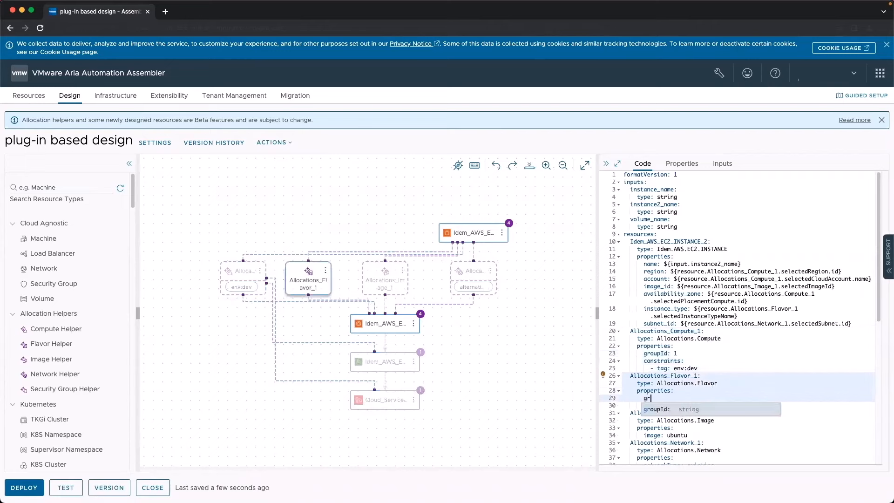
key("Return")
type("1")
Add groupId: 2 to the Allocations_Image_1 properties, above its image setting.
scroll(681, 405, "down", 1)
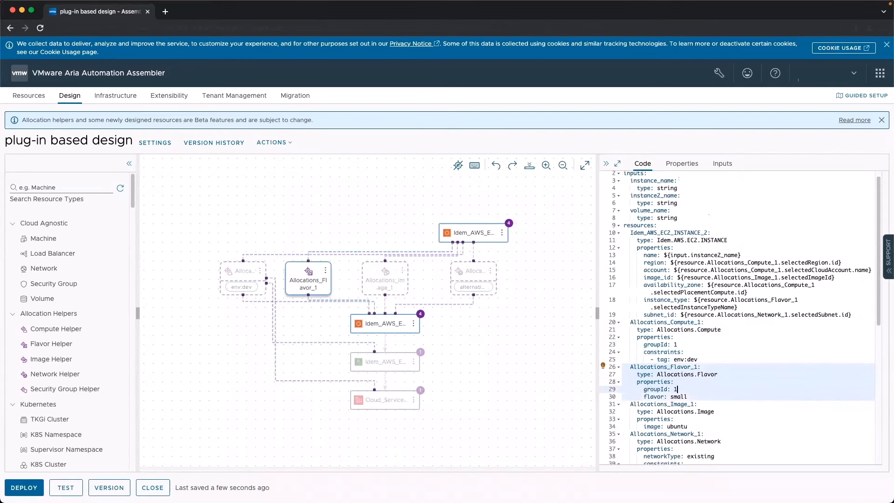
left_click(681, 403)
key("Return")
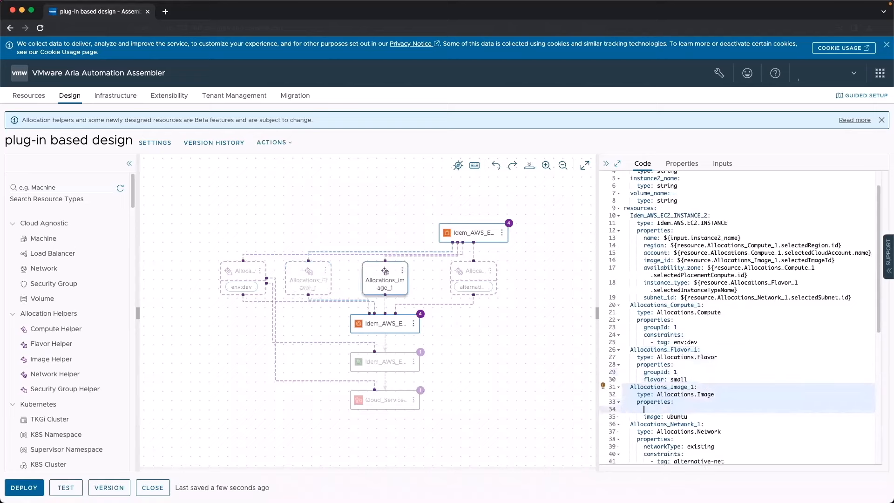
type("gro")
key("Return")
type("2")
Add groupId: 2 to the Allocations_Network_1 properties, above its networkType setting.
scroll(689, 432, "down", 1)
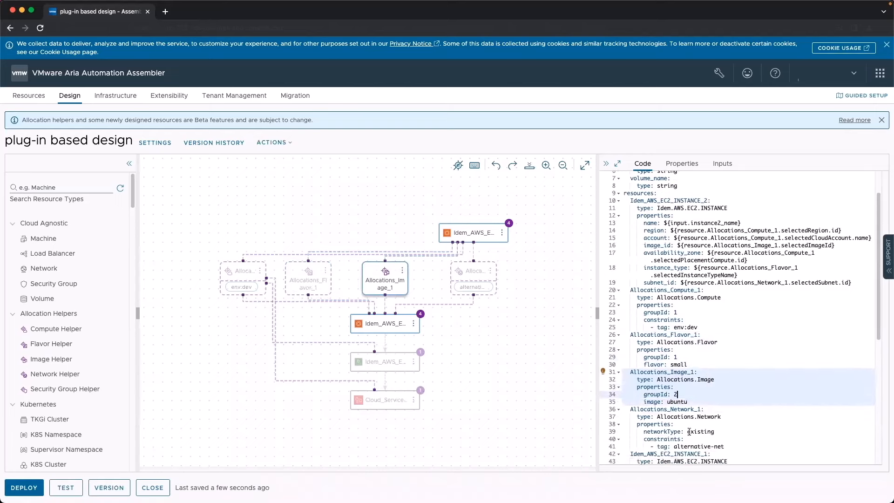
left_click(688, 424)
key("Return")
type("gr")
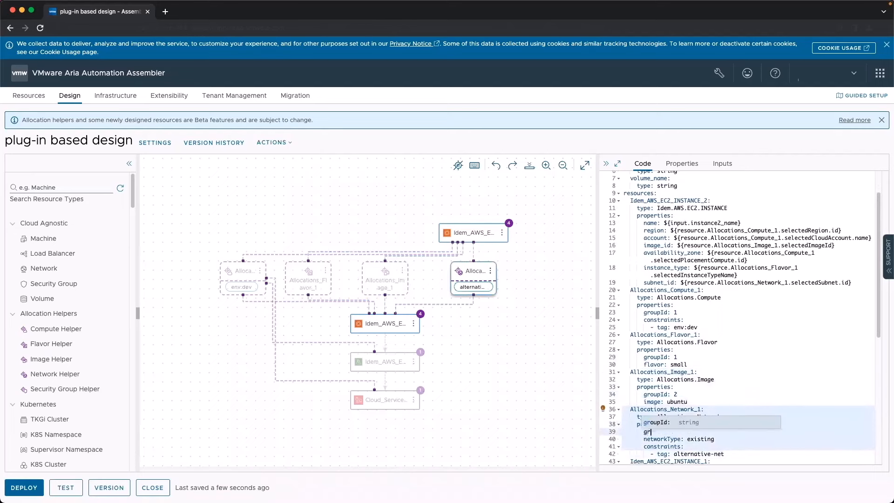
key("Return")
type("2")
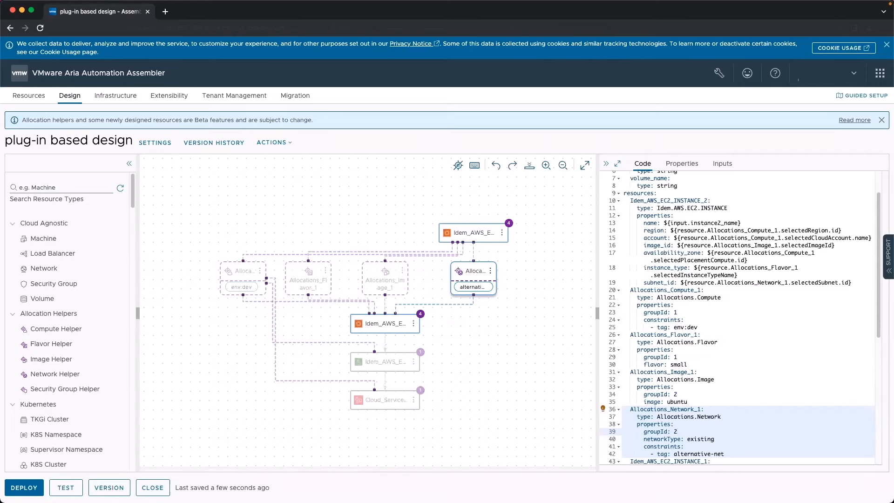
Open the design's version history and review the canvas and code of versions 1 through 4.
left_click(205, 143)
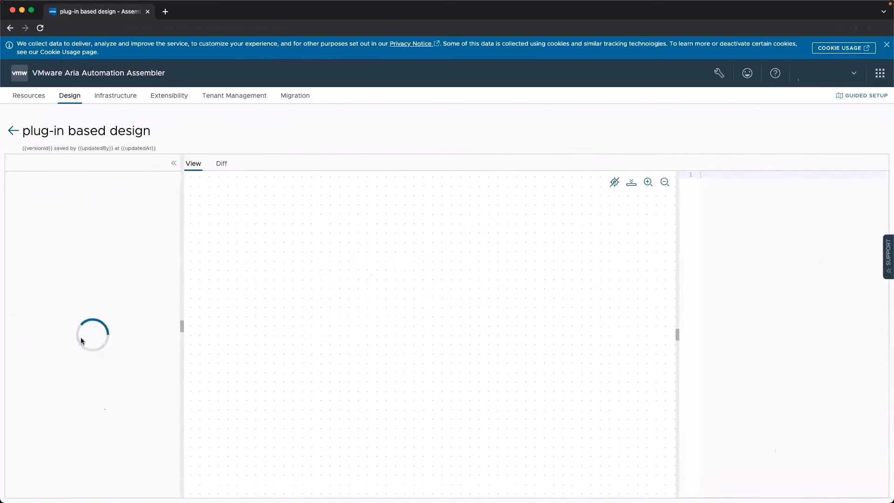
left_click(46, 429)
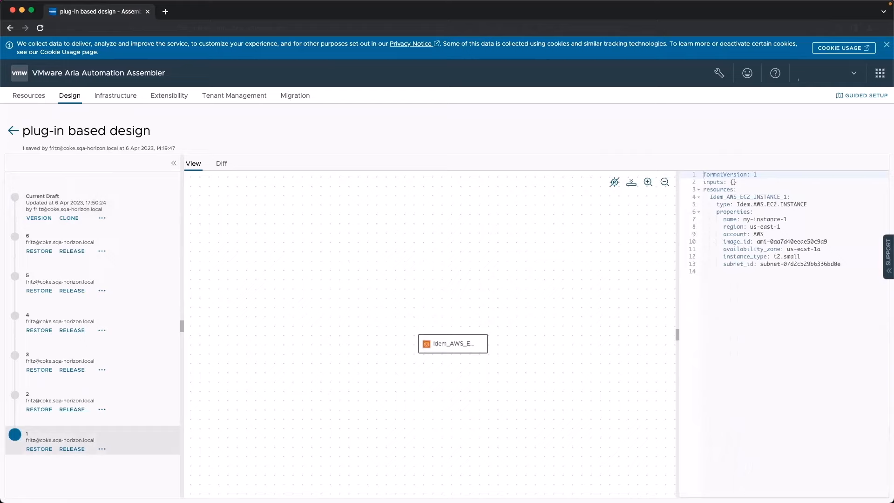
left_click(445, 347)
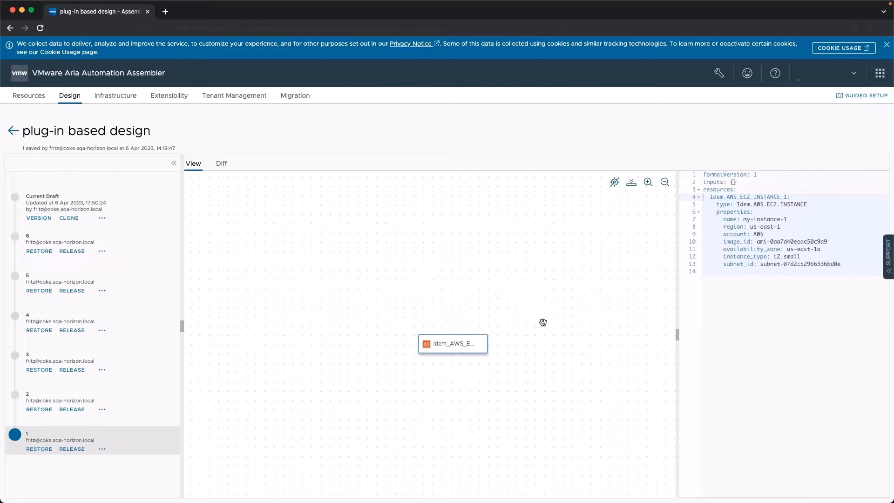
left_click(59, 398)
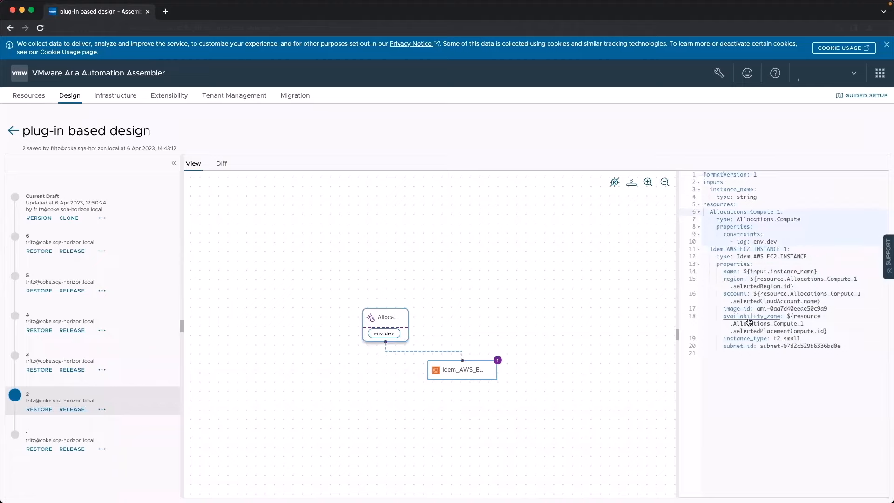
left_click(45, 355)
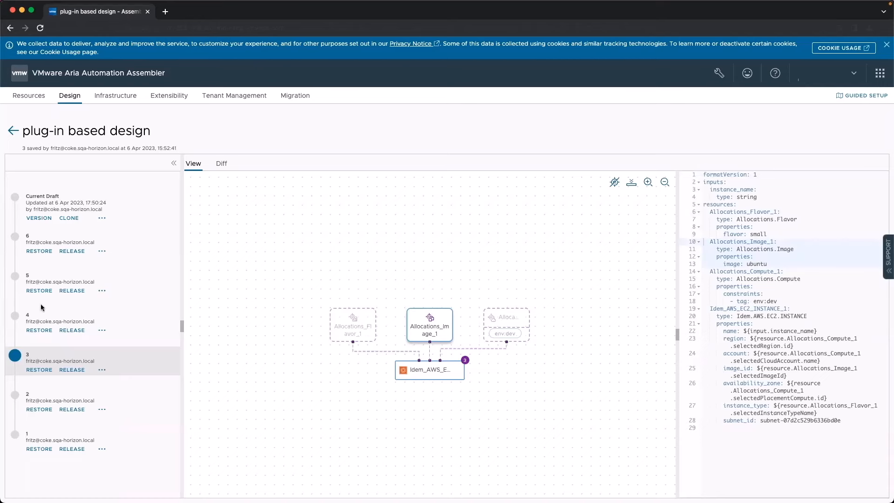
left_click(31, 317)
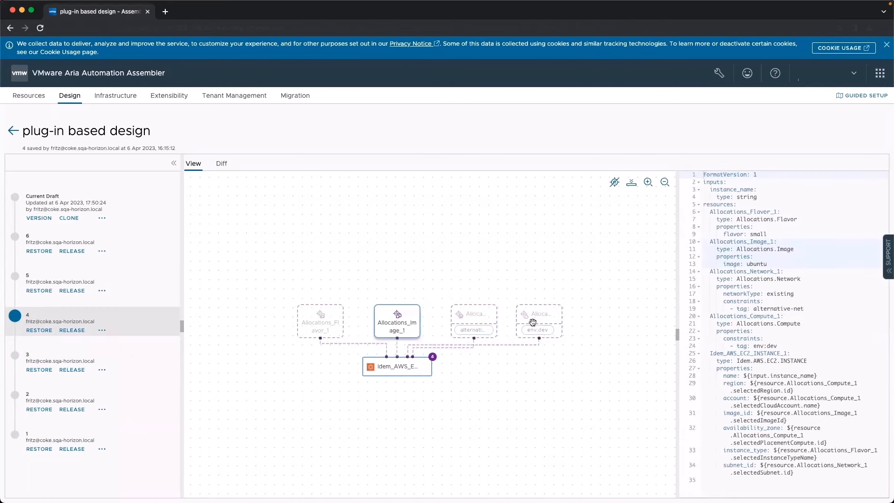
left_click(465, 320)
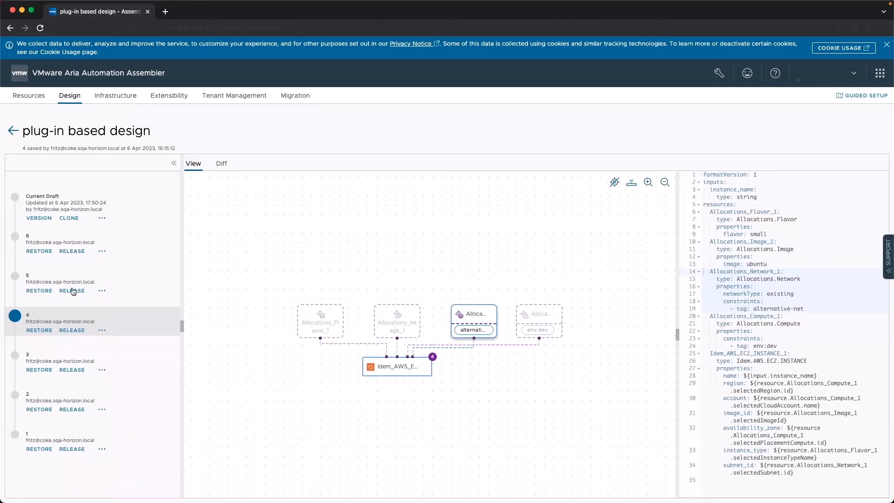
Review versions 5 and 6 in the history, examining the second EC2 instance, the volume and the Cloud_Service key.
left_click(53, 283)
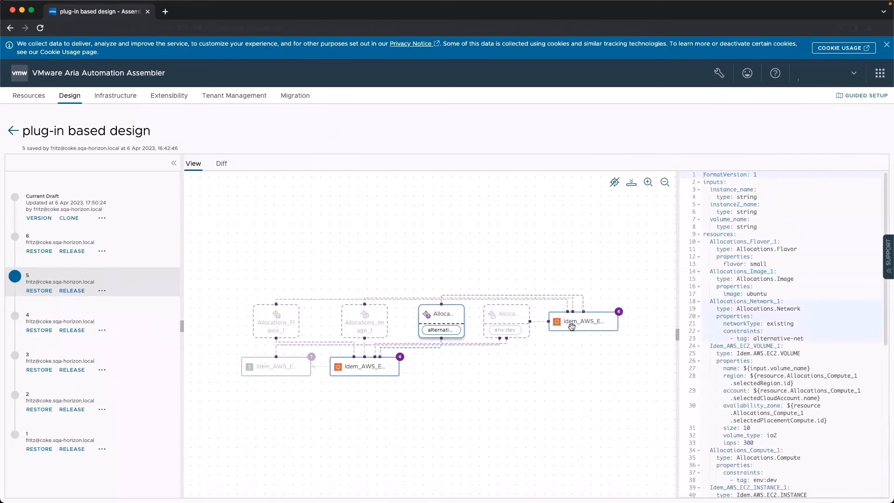
left_click(581, 322)
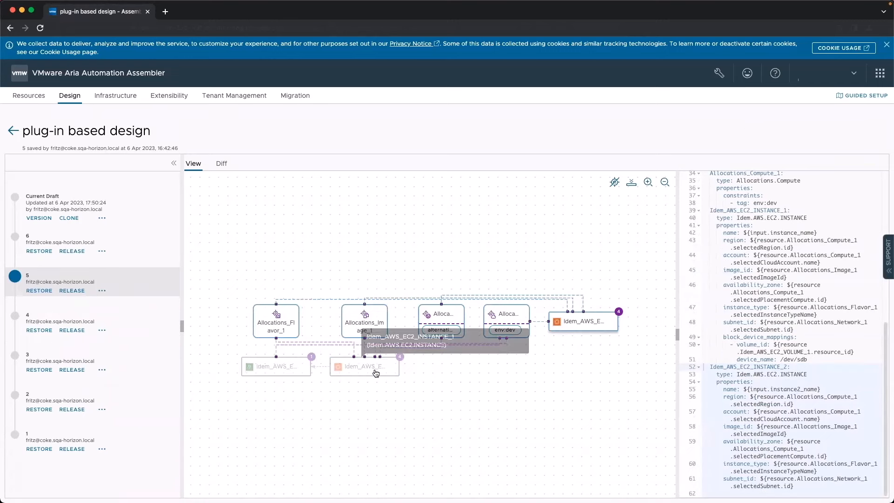
left_click(293, 371)
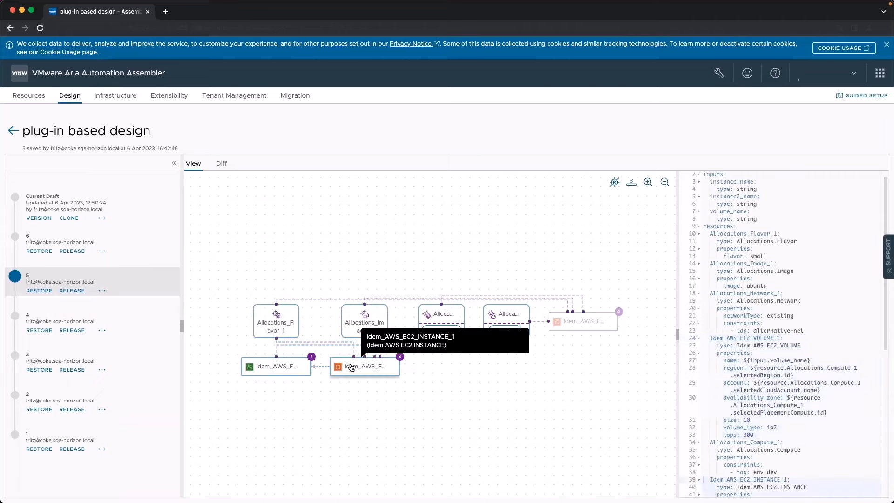
left_click(65, 244)
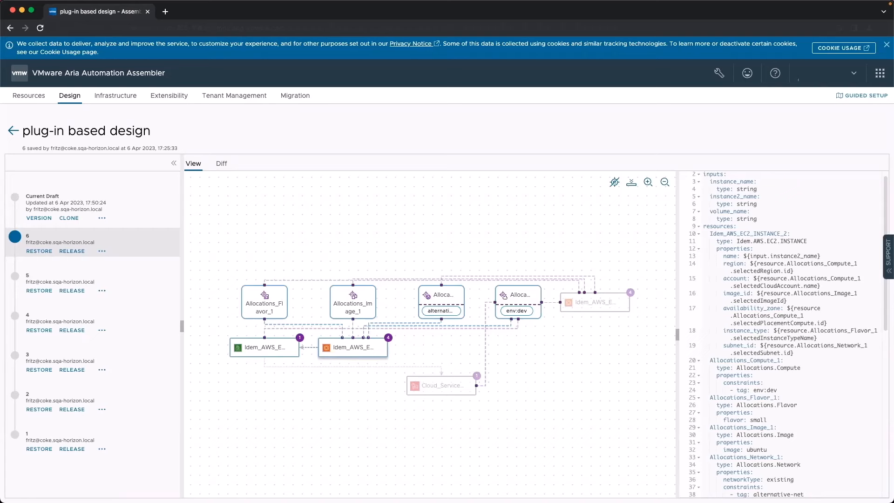
left_click(434, 386)
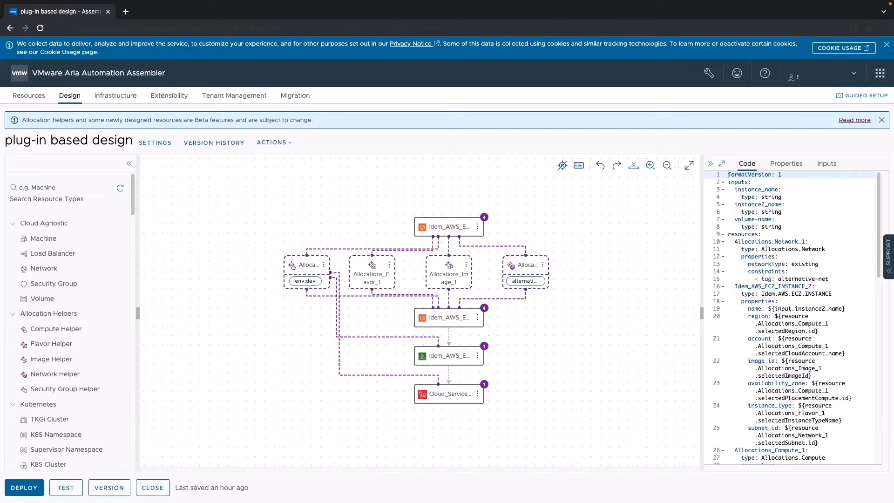
Open the documentation linked from the design's allocation helpers Beta notice and read through the plug-in based designs article.
left_click(850, 119)
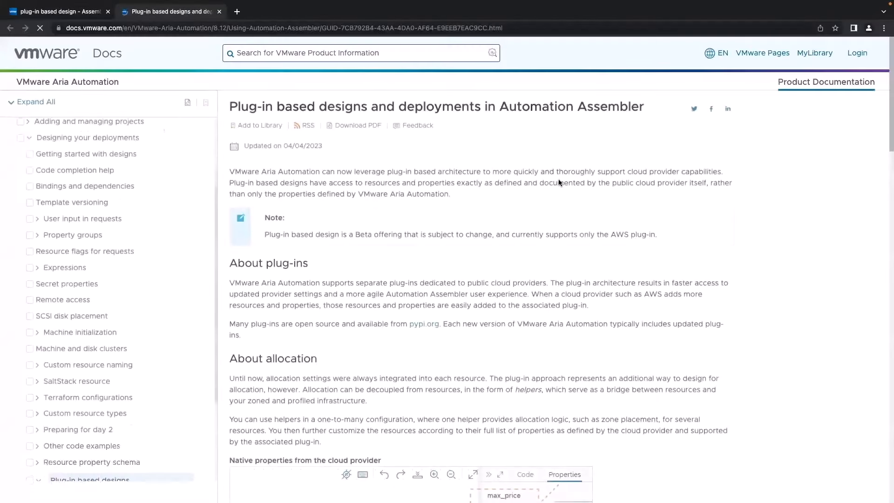
scroll(559, 181, "down", 6)
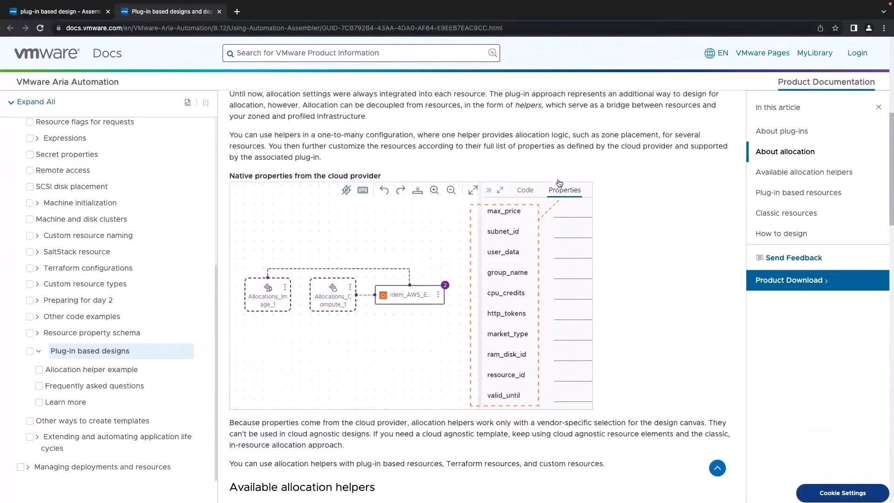
scroll(559, 182, "down", 8)
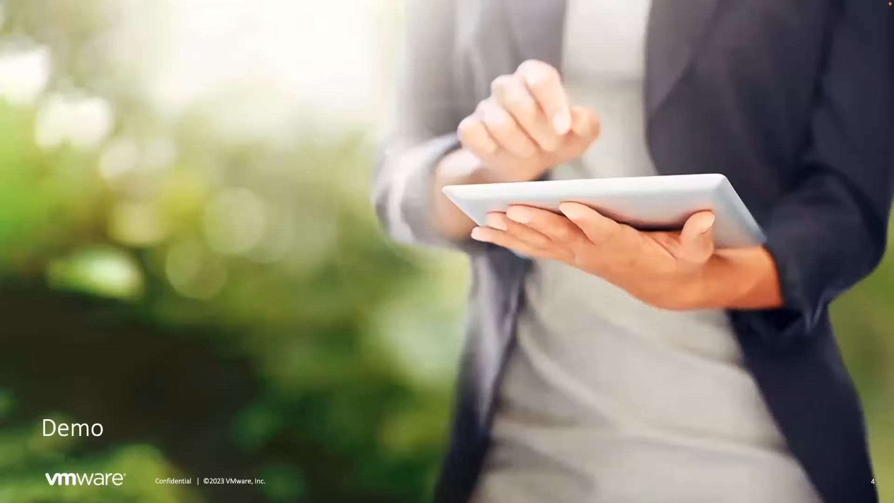
left_click(179, 380)
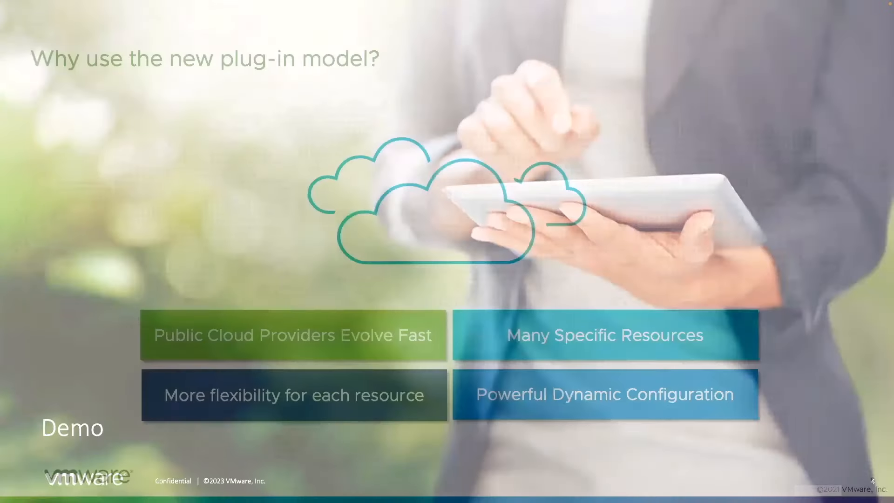